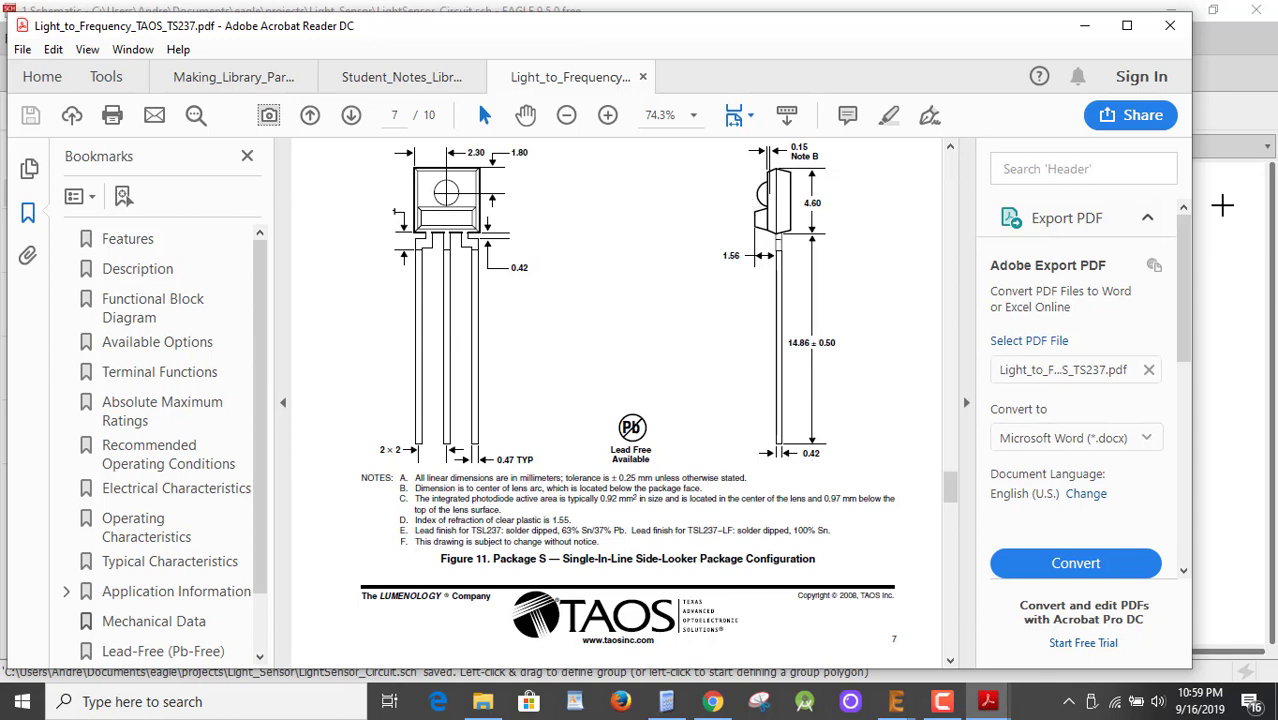
Set Acrobat and the schematic aside and create a new untitled.lbr library in the Light_Sensor project.
click(1087, 28)
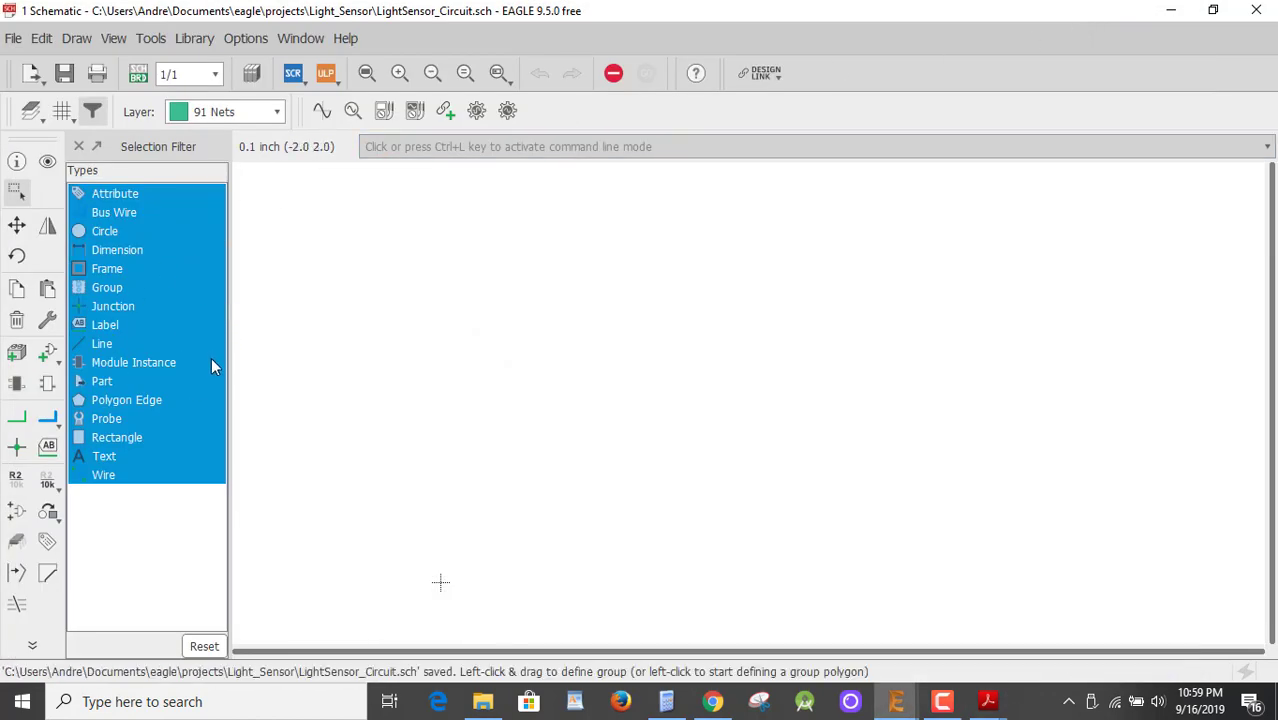
click(1173, 17)
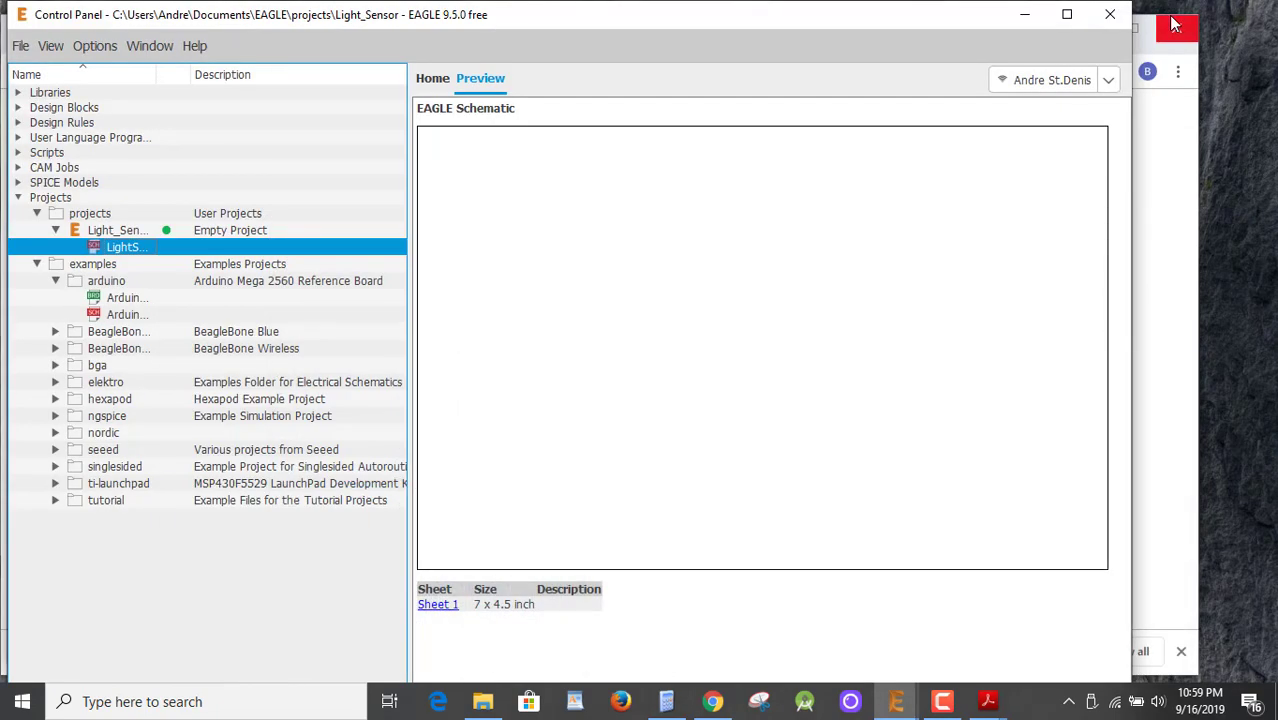
right_click(120, 252)
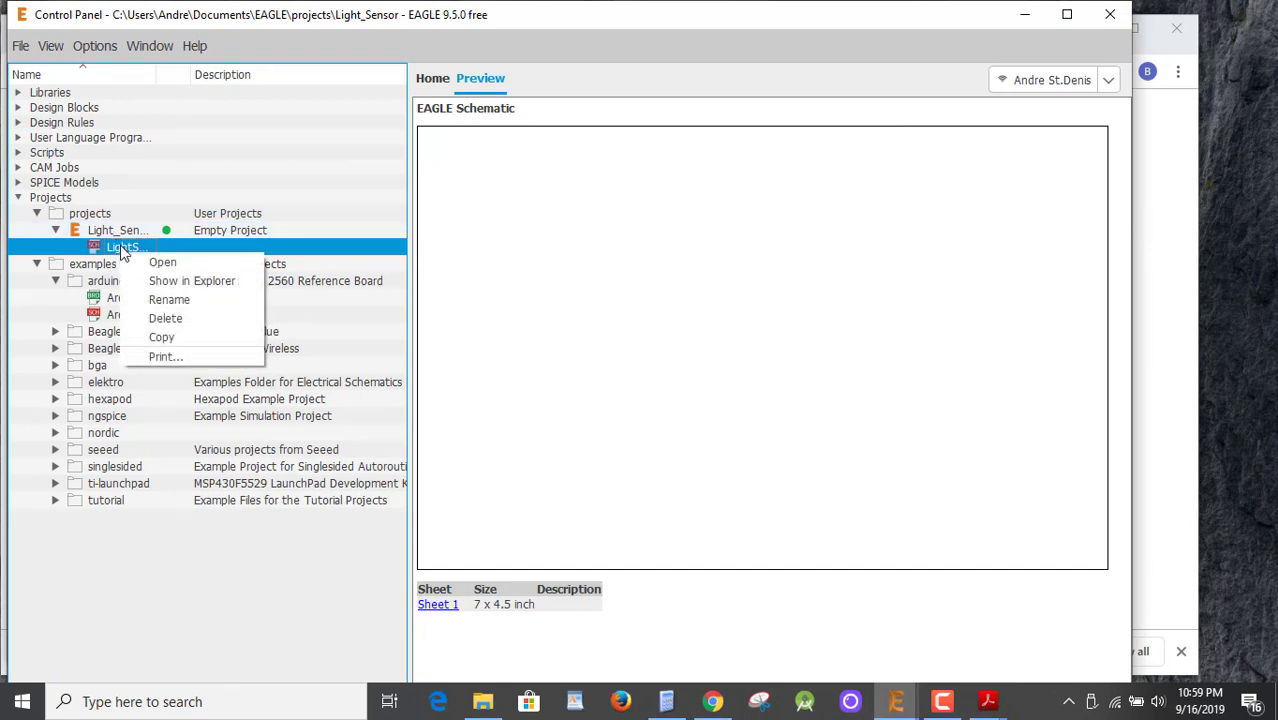
click(118, 230)
right_click(118, 230)
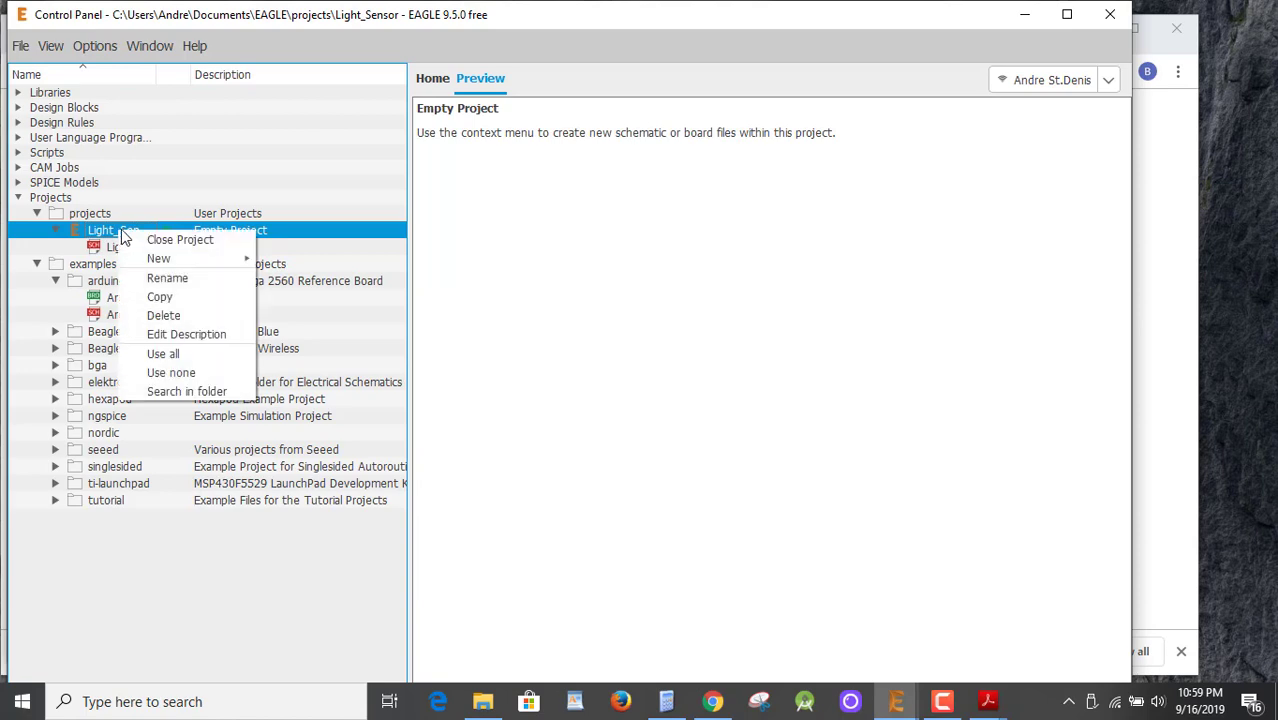
mouse_move(178, 264)
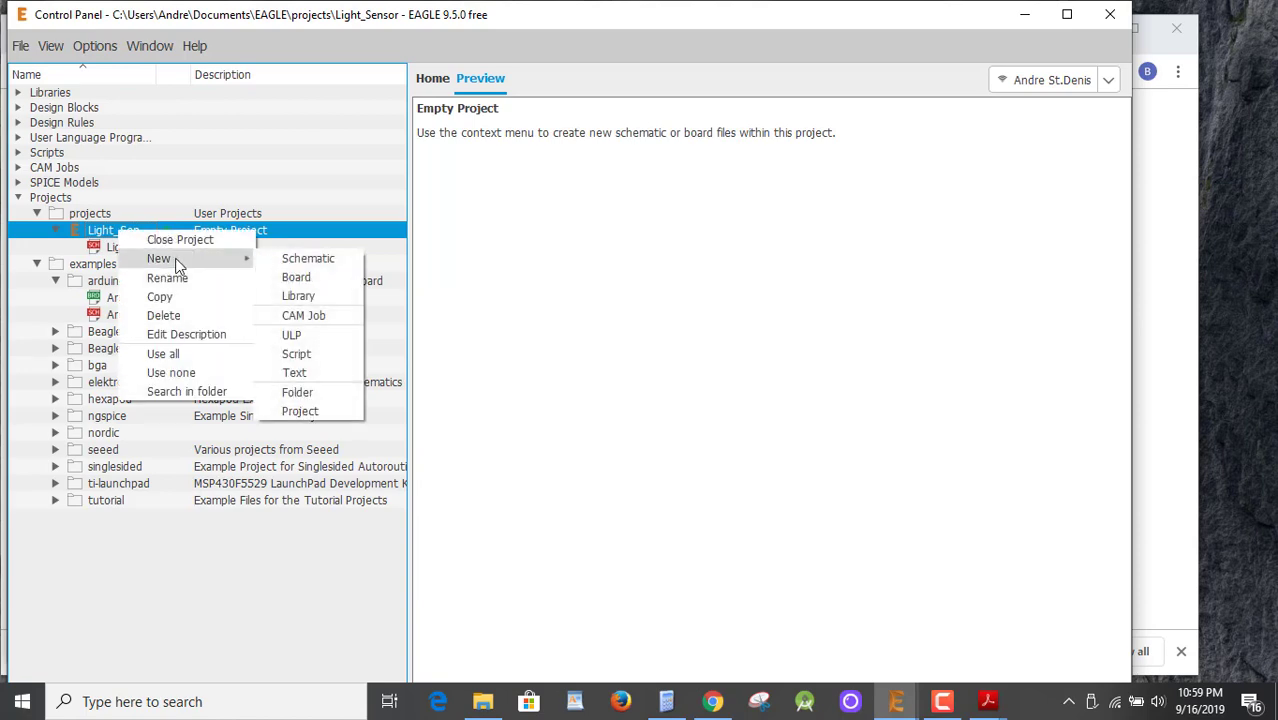
click(315, 291)
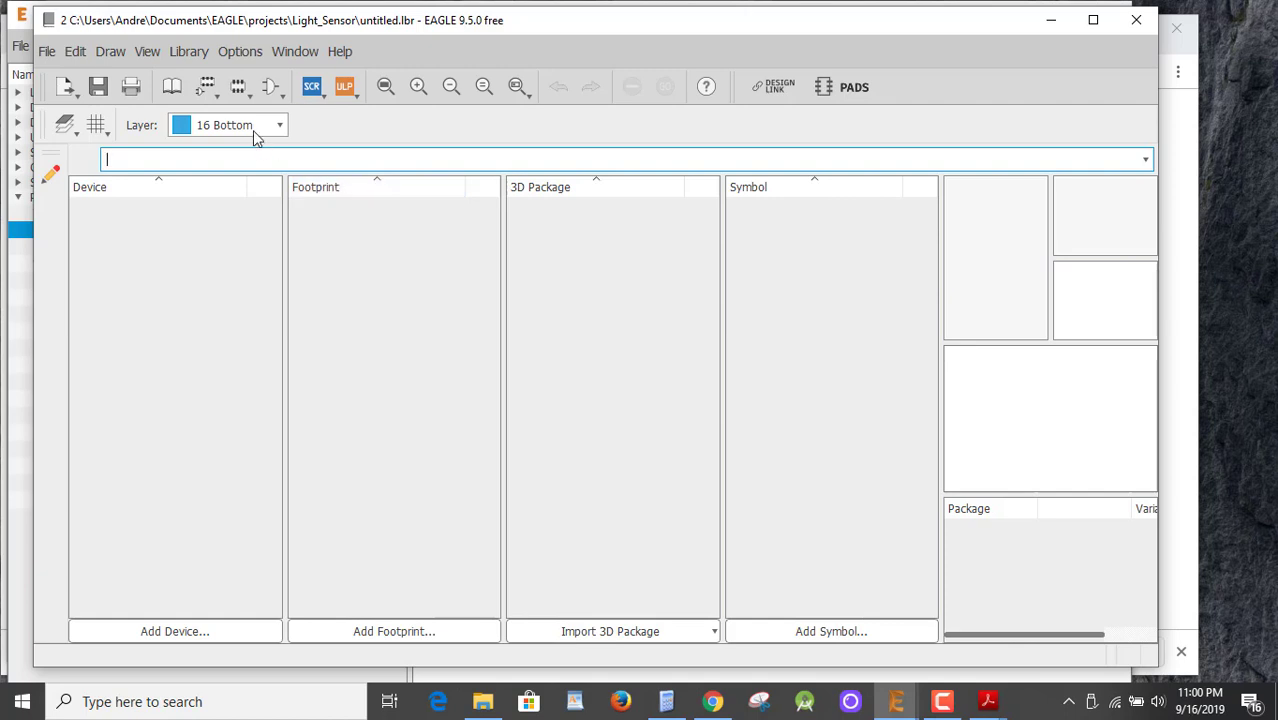
Add a new footprint named TSL237FP to the library and confirm its creation.
click(388, 636)
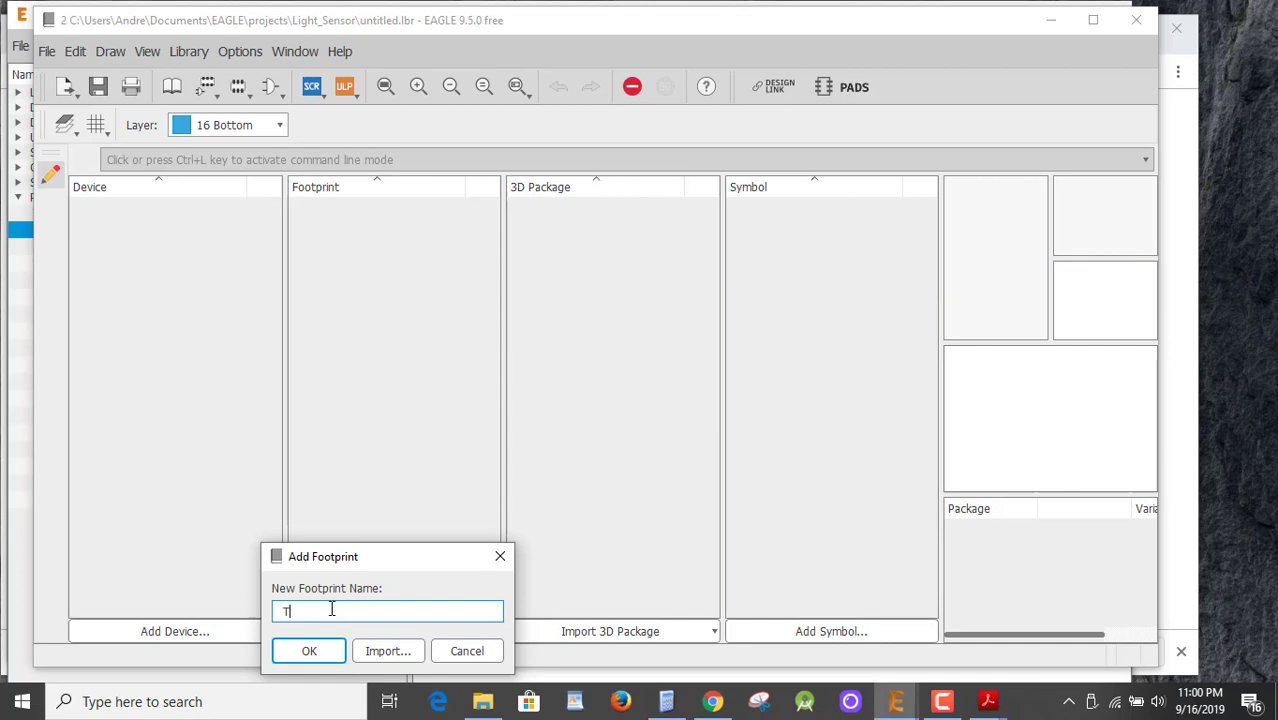
text(TSL23)
text(7)
text(FB)
key(Return)
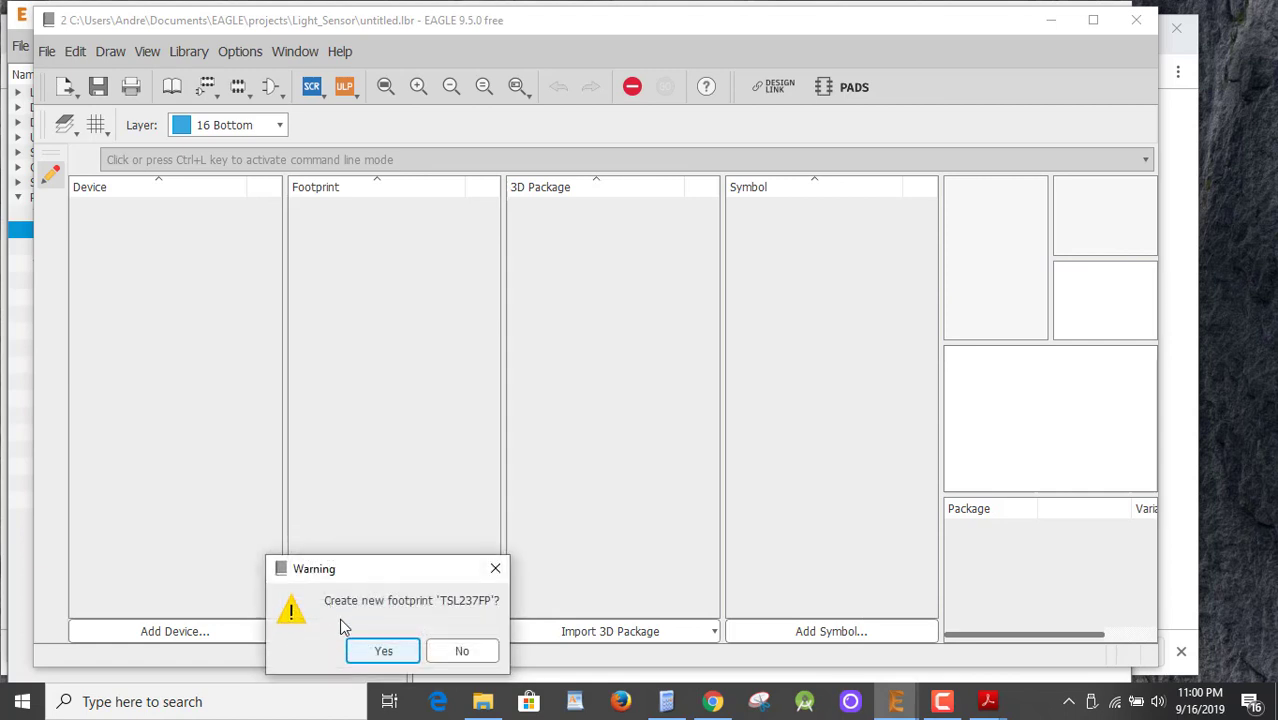
click(379, 658)
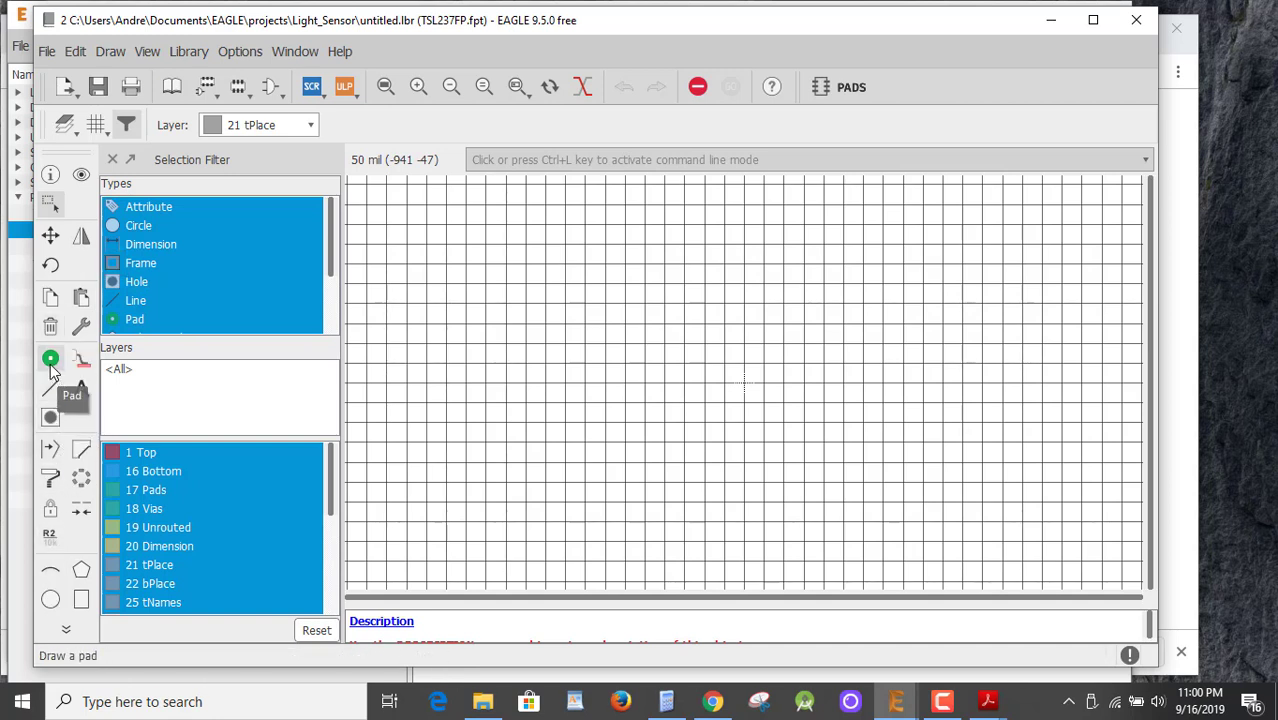
Choose the Pad tool, zoom in on the grid, and bring up the TSL237 datasheet for reference.
click(50, 360)
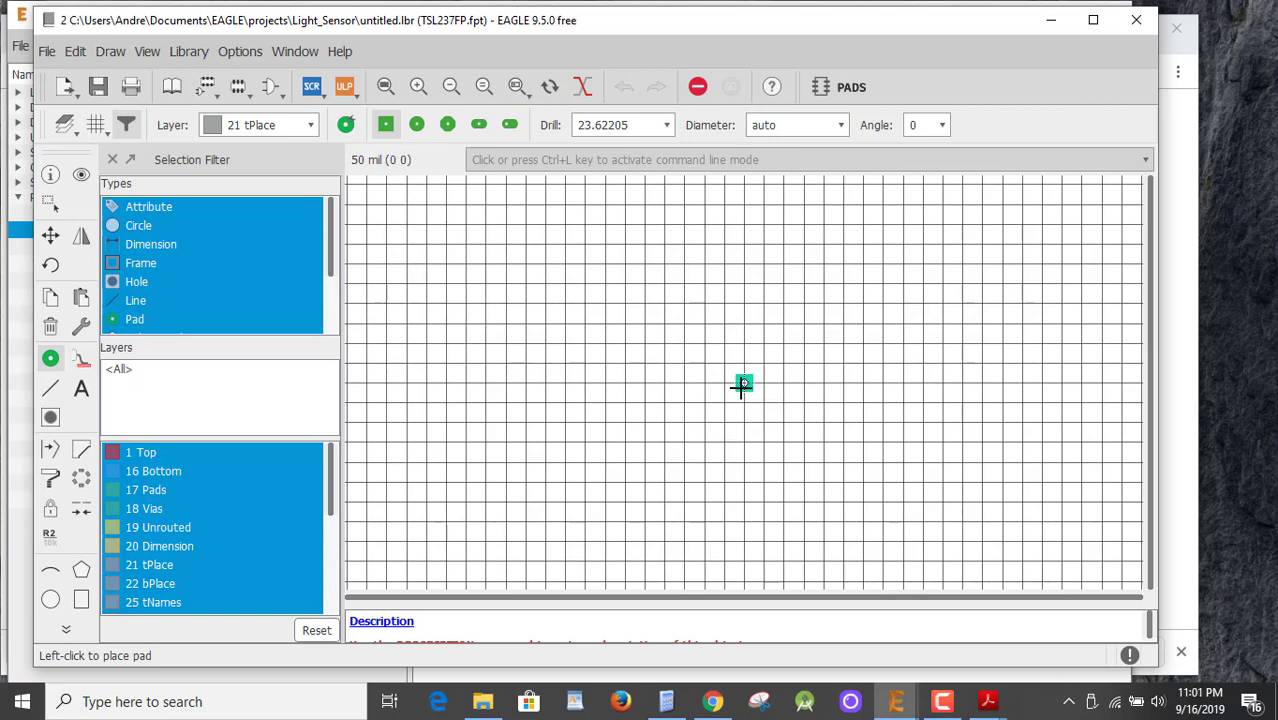
scroll(741, 387, up, 4)
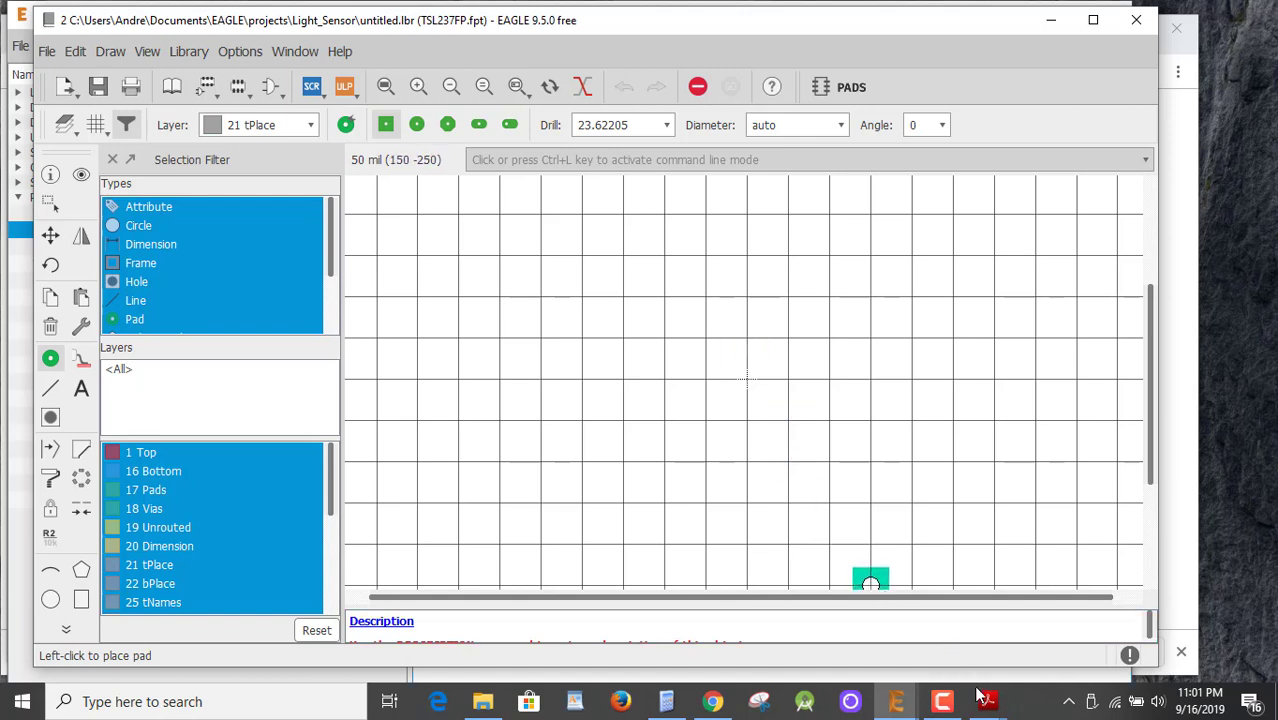
mouse_move(985, 704)
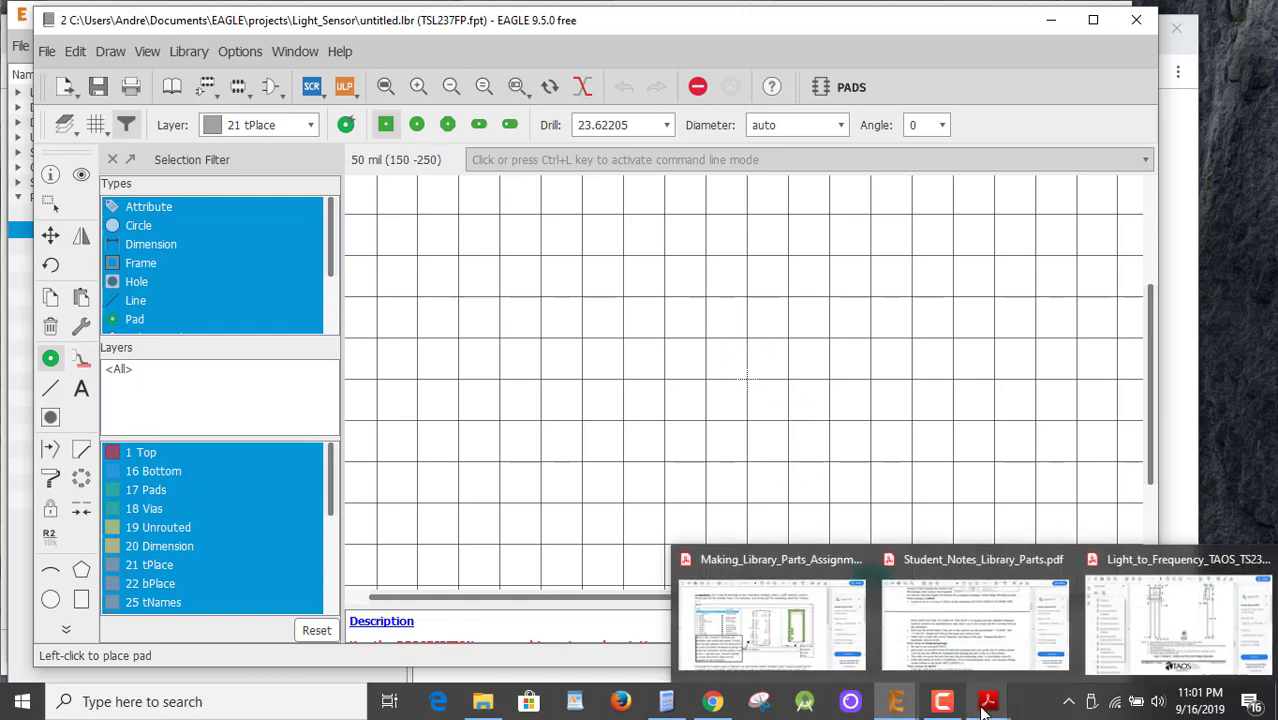
click(1176, 625)
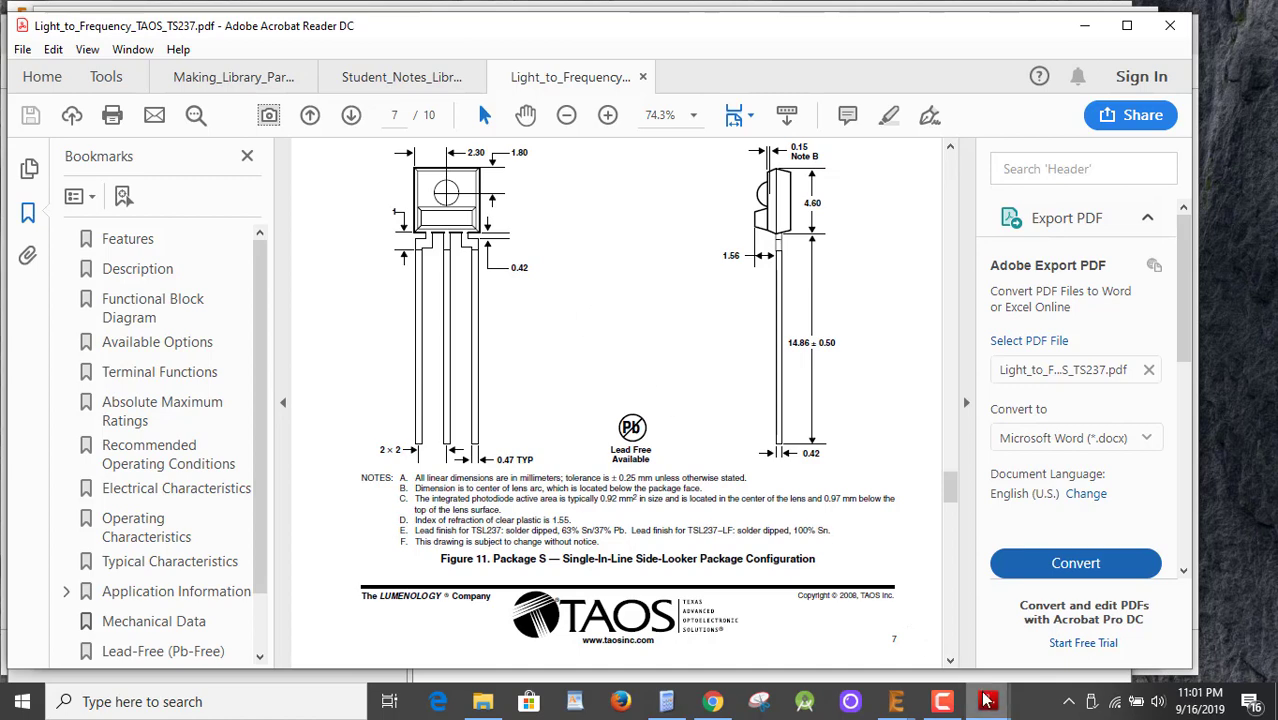
Switch from the datasheet back to the TSL237FP footprint editor in EAGLE.
mouse_move(987, 701)
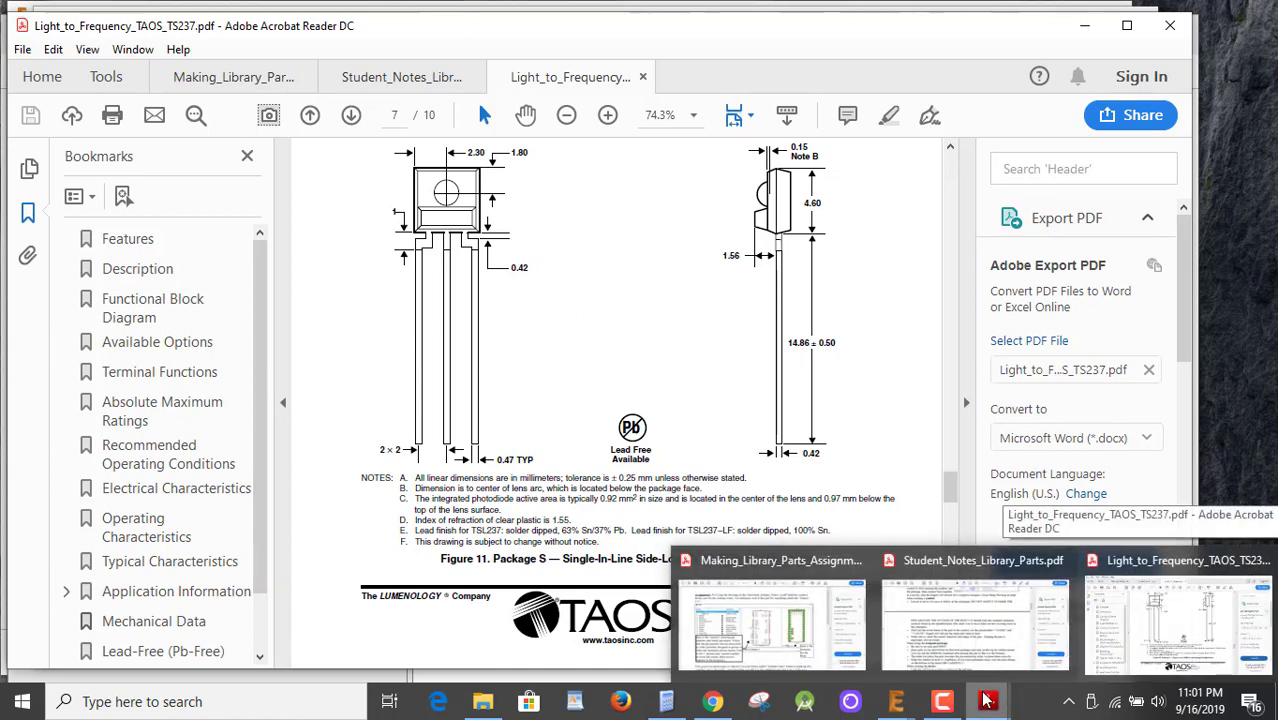
click(987, 701)
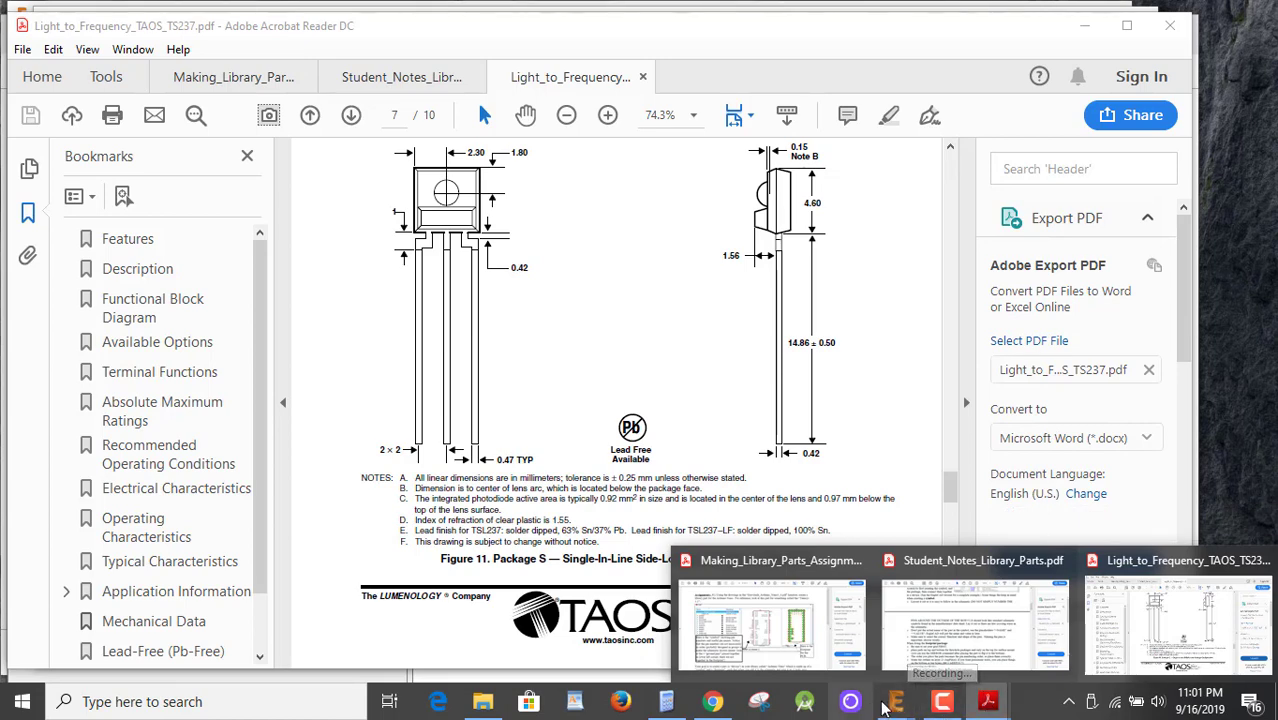
Place a square pad at (0 0) with a 31.49606 drill and 66 diameter.
mouse_move(896, 701)
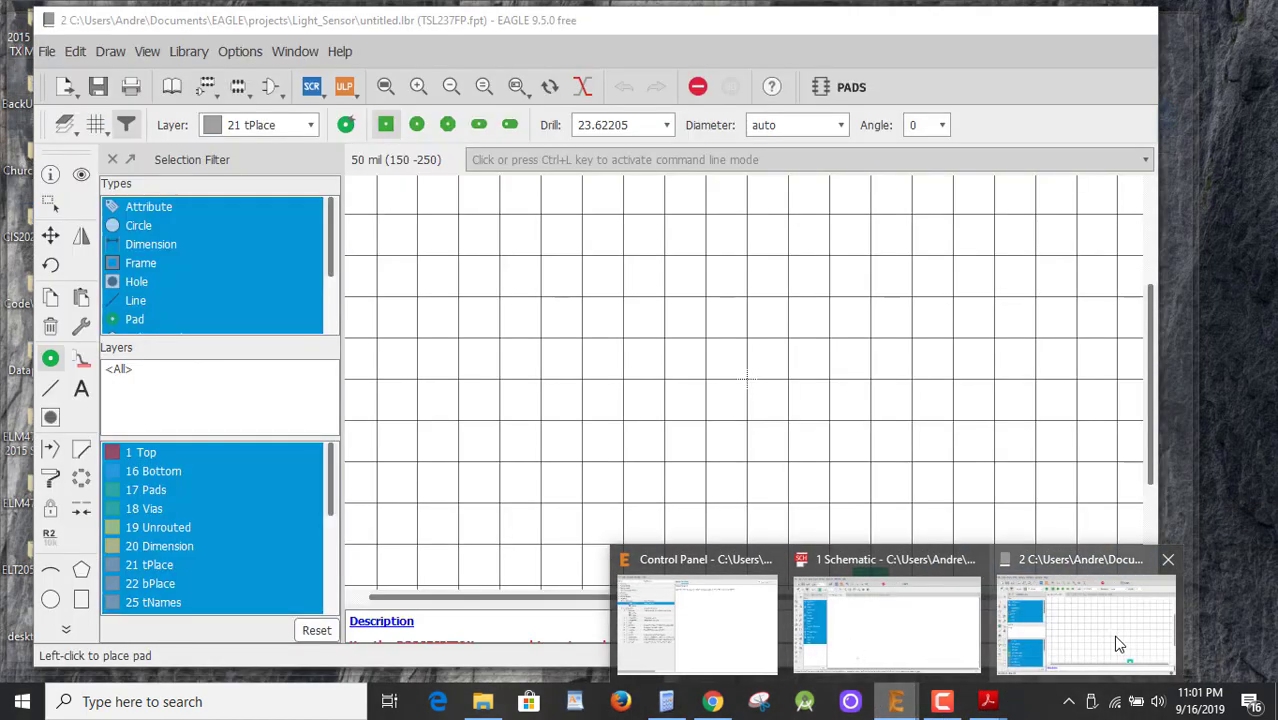
click(1114, 635)
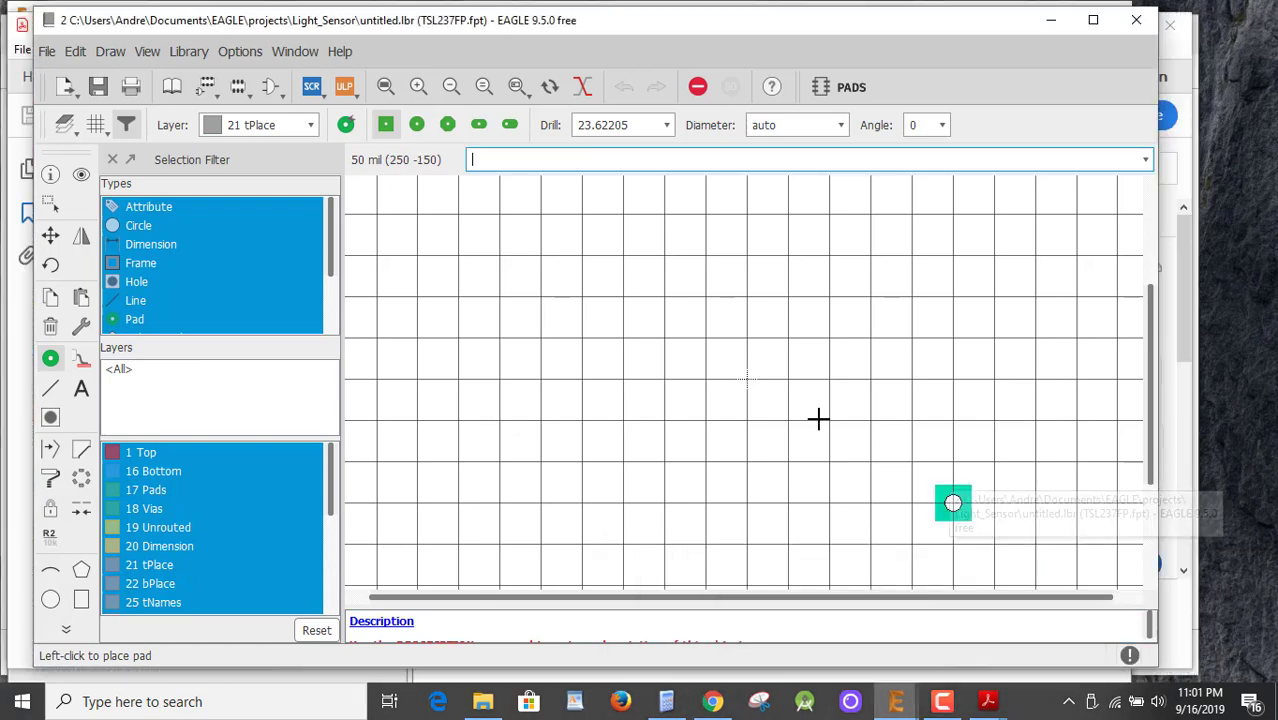
click(667, 127)
scroll(668, 169, down, 2)
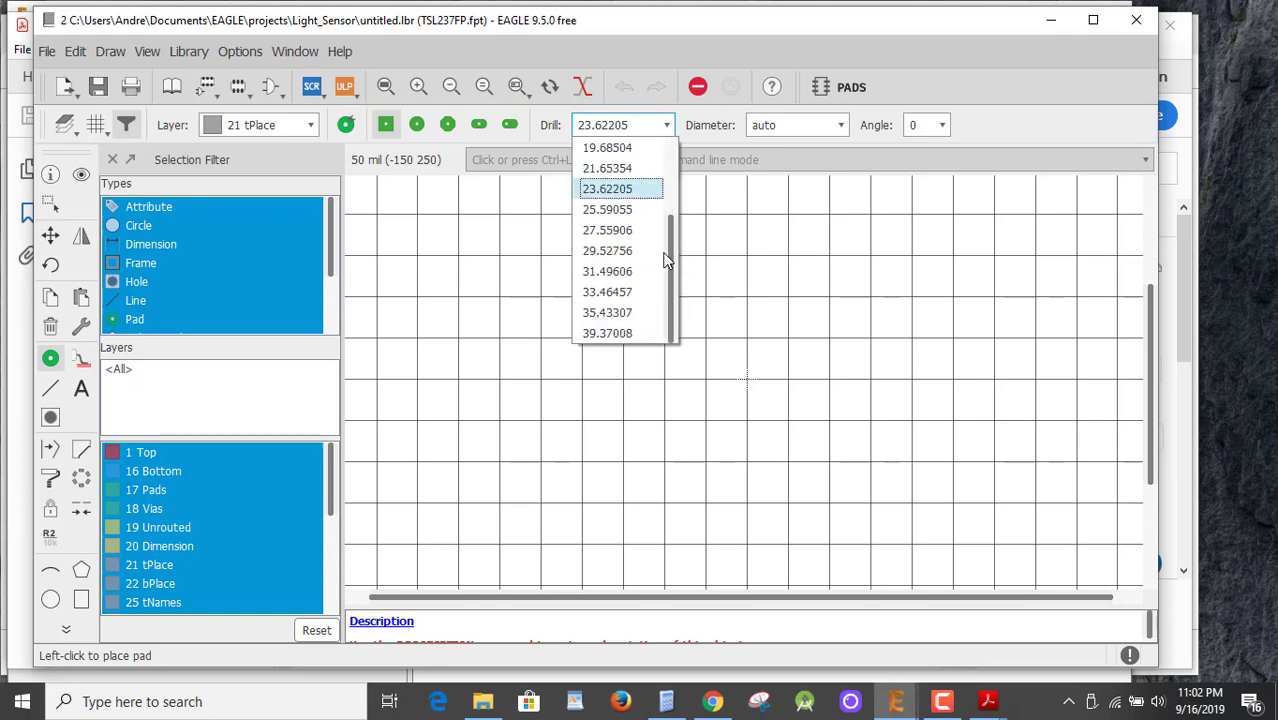
click(608, 273)
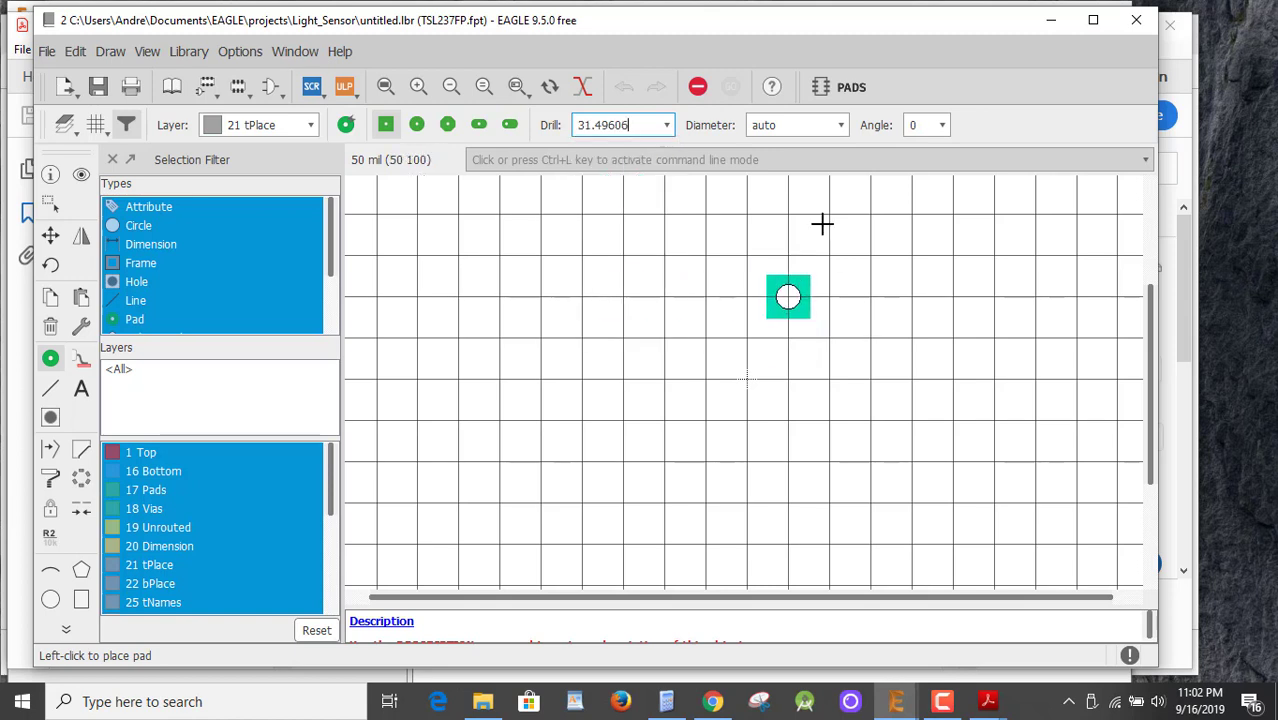
click(841, 127)
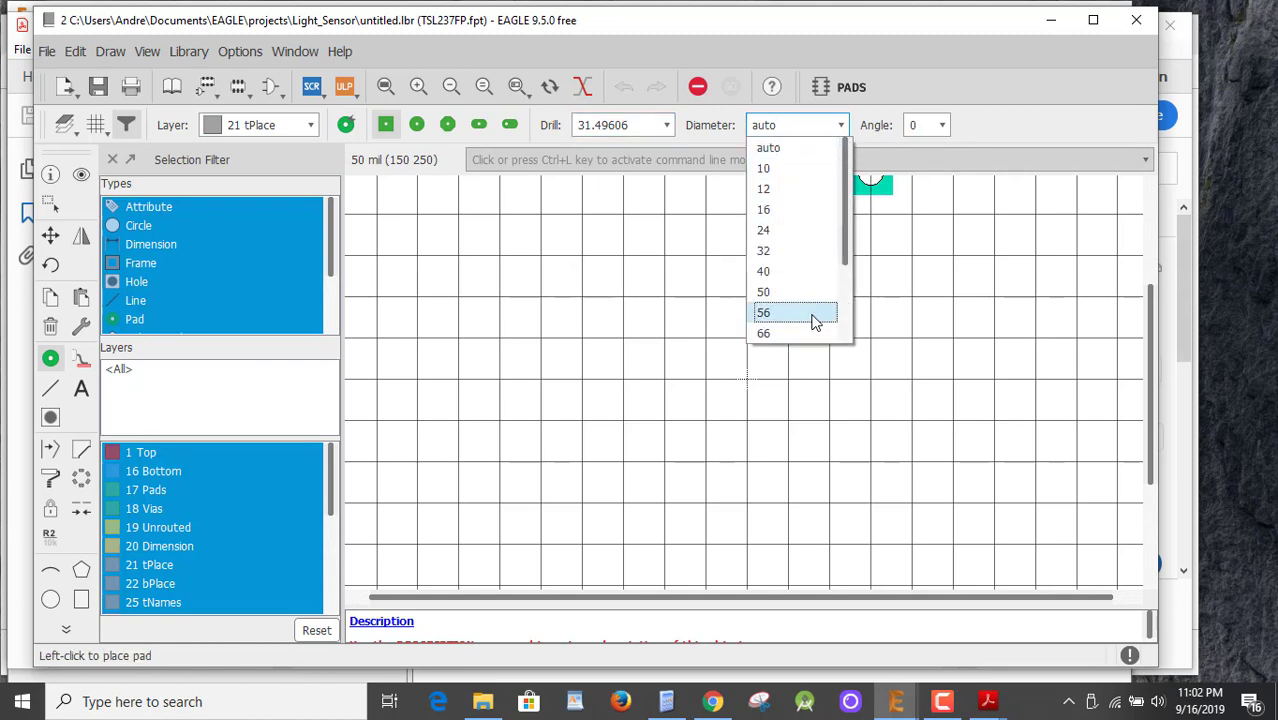
click(804, 334)
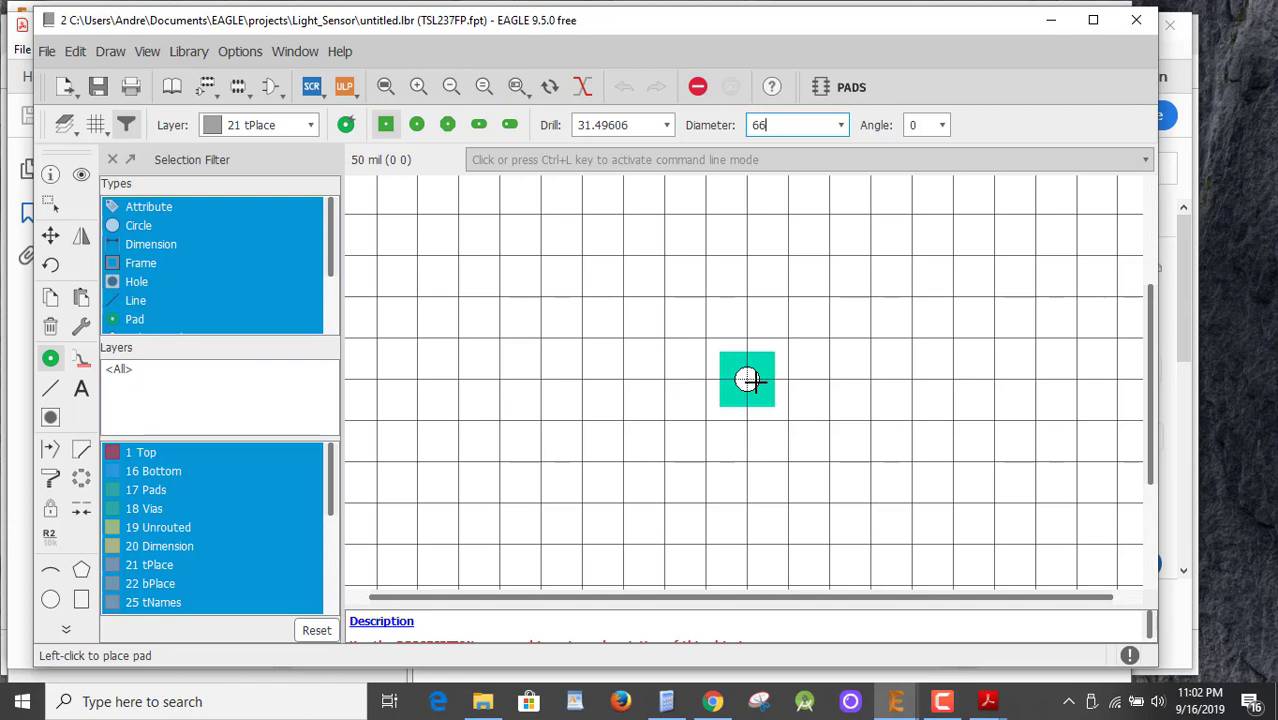
click(752, 380)
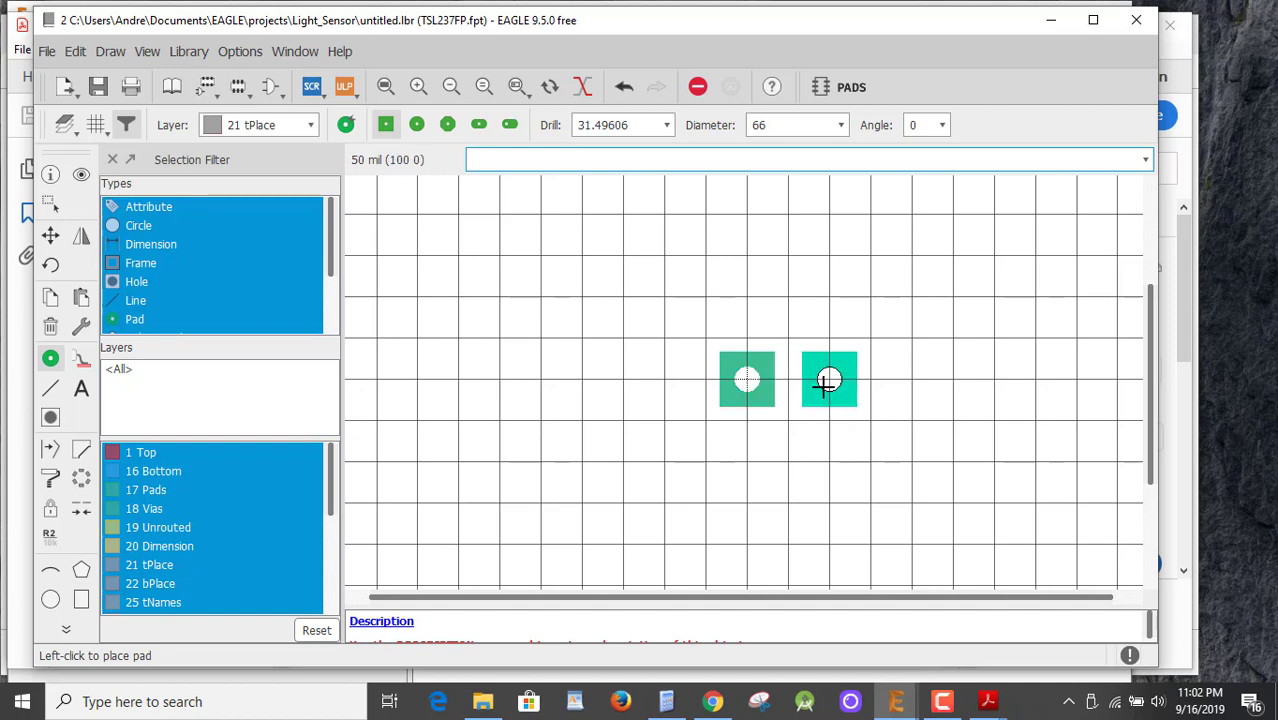
Place two round pads in a row to the right of the square pad.
click(419, 127)
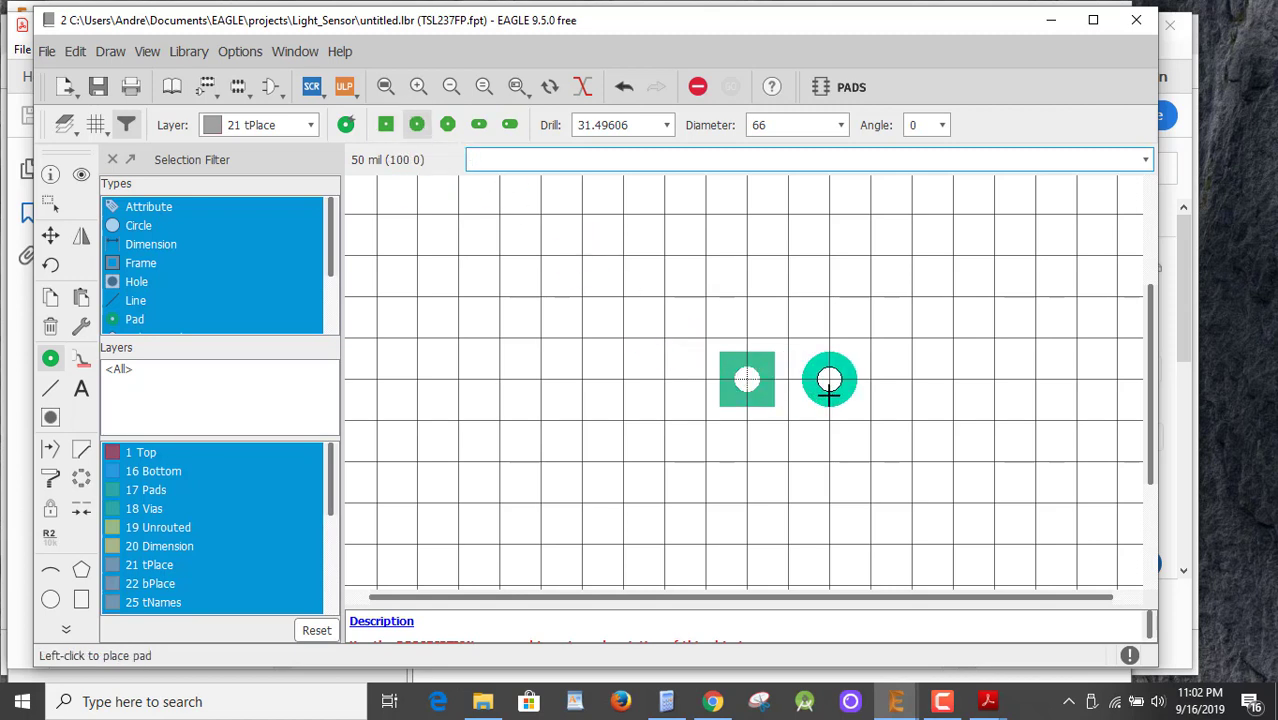
click(823, 390)
click(908, 385)
click(694, 90)
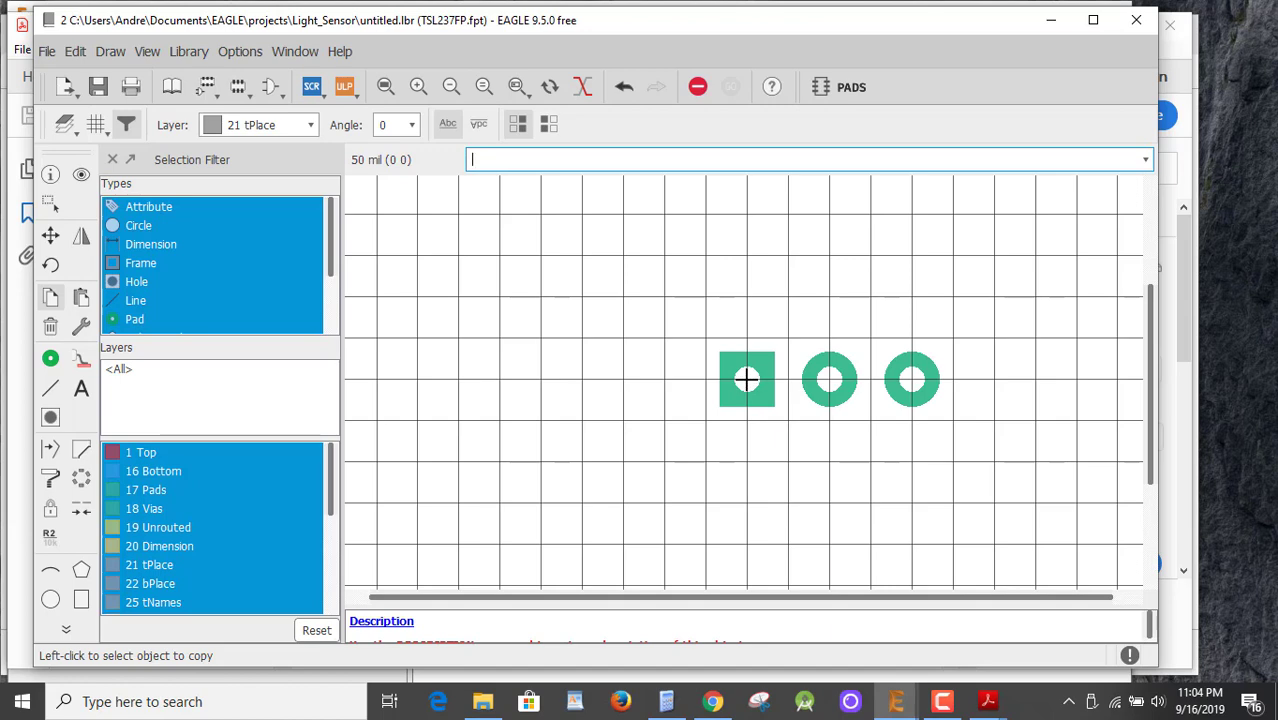
Open the square pad P$1's properties and start editing its name.
right_click(746, 379)
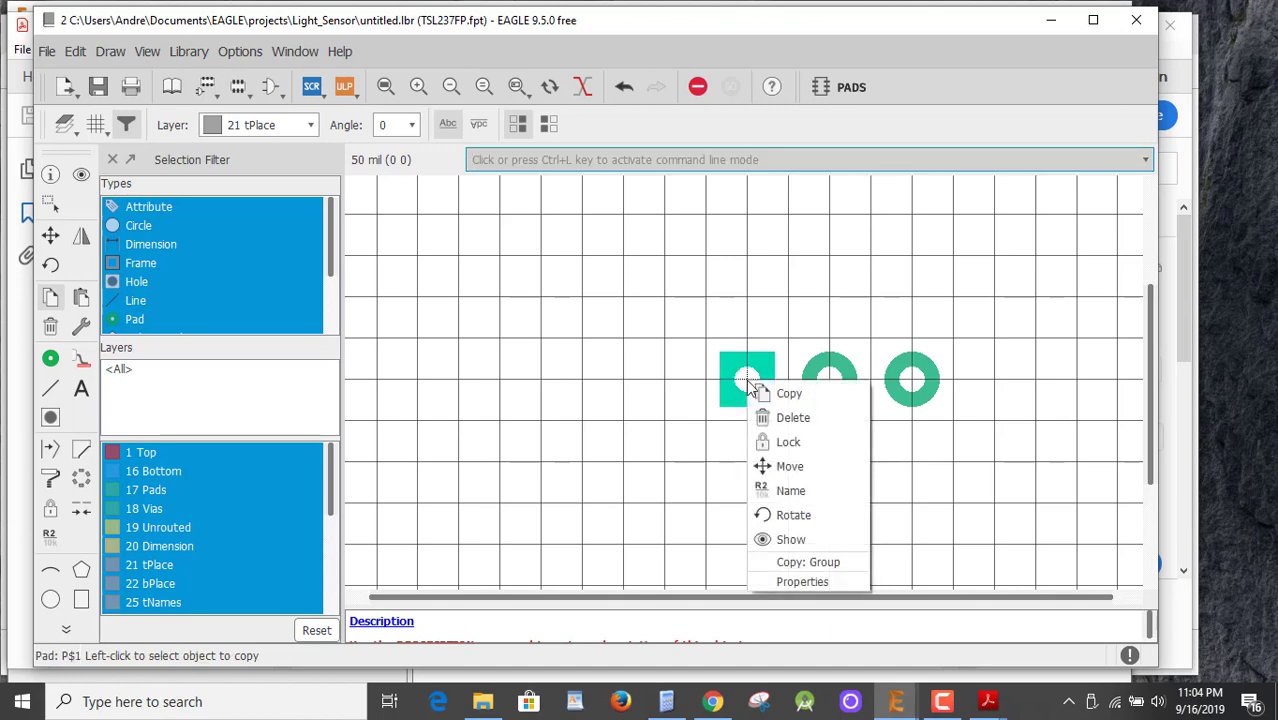
click(810, 590)
click(481, 272)
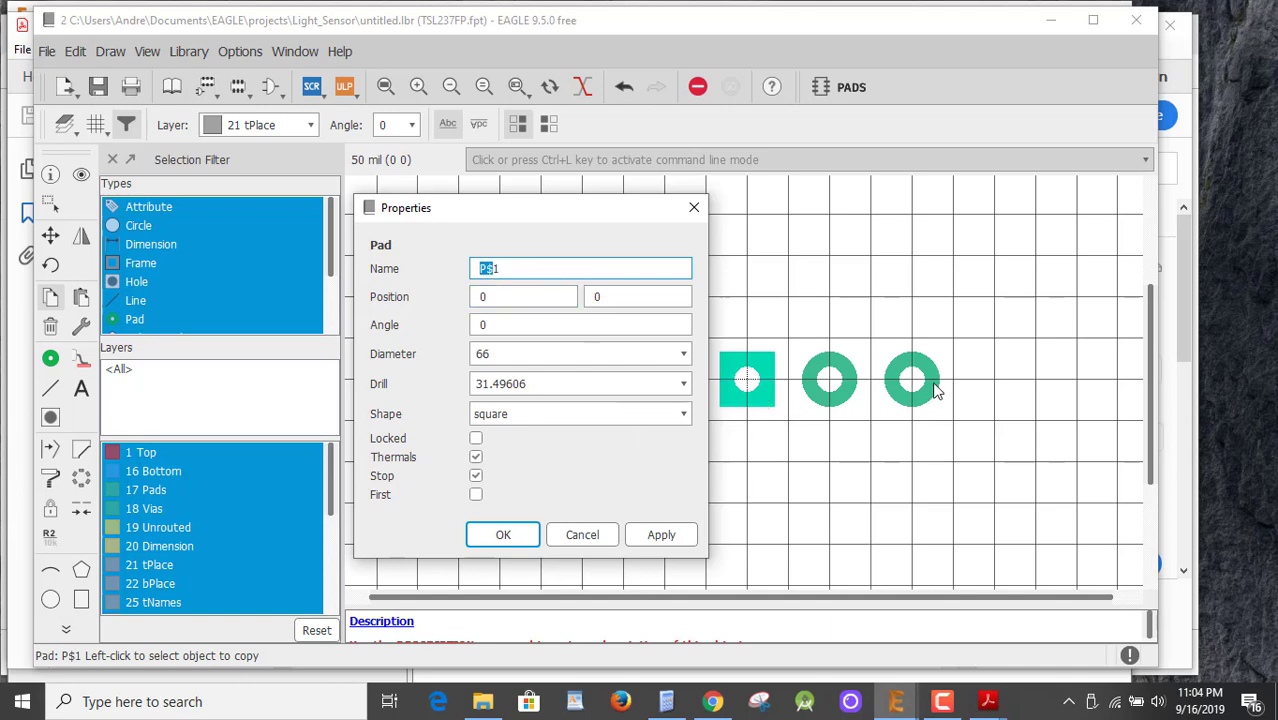
Close the pad properties unchanged and delete all three existing pads.
click(583, 535)
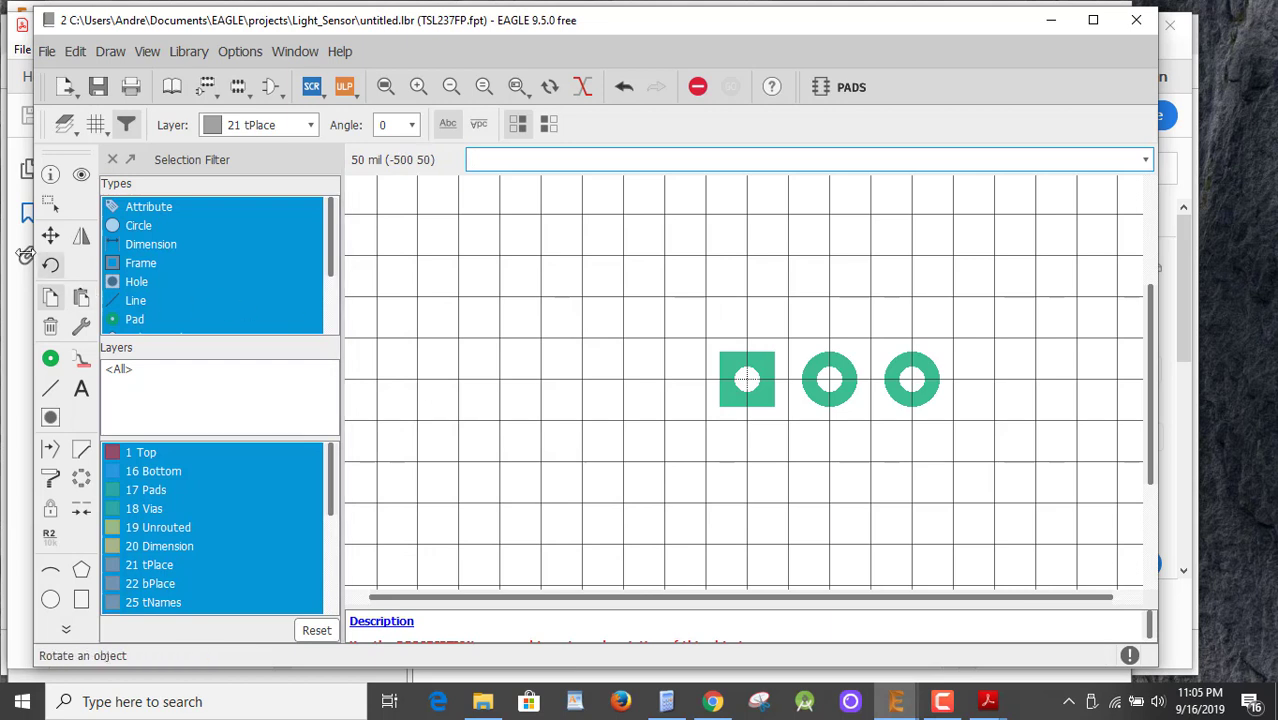
click(50, 326)
click(746, 379)
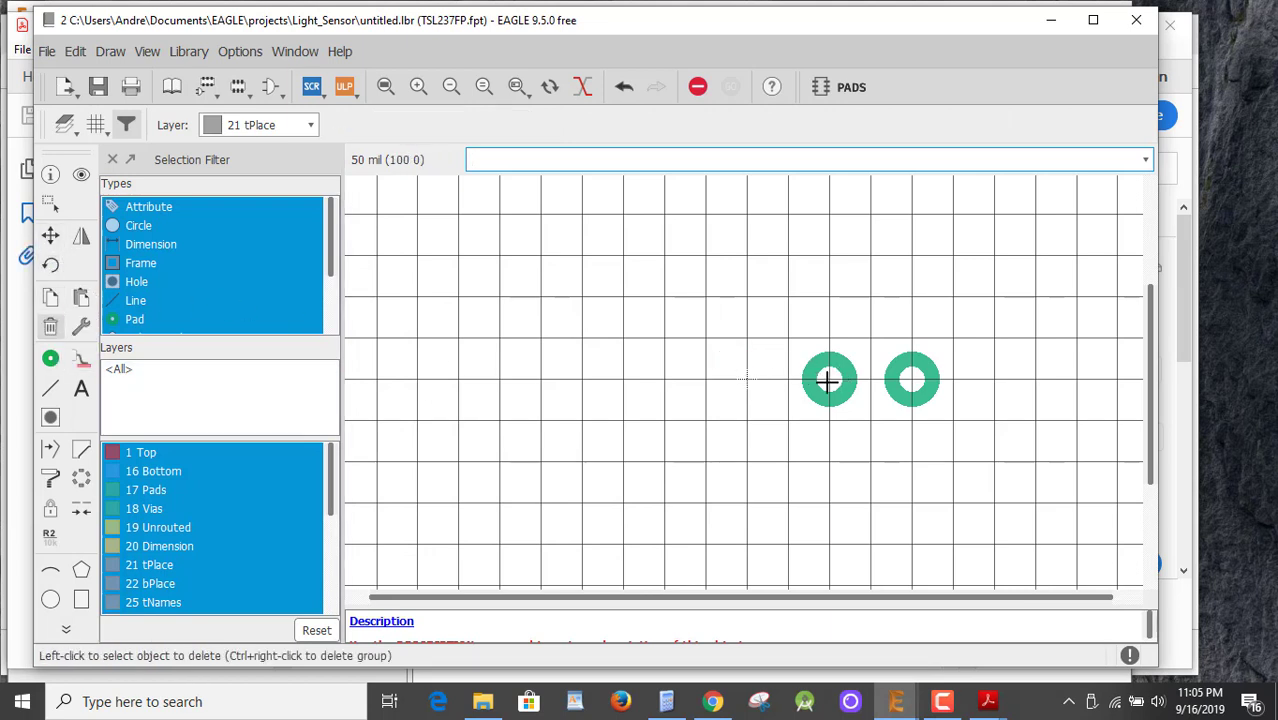
click(827, 379)
click(912, 379)
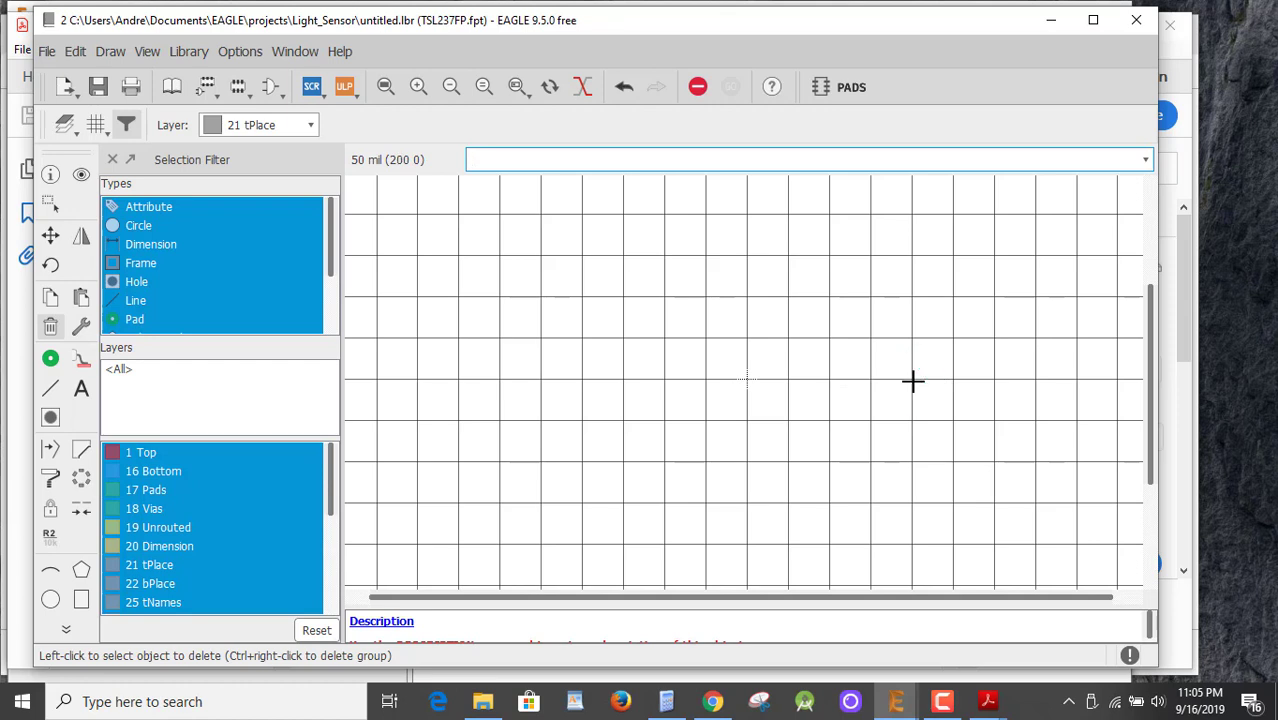
Place a square pad at the origin and round pads at (100 0) and (200 0).
click(51, 362)
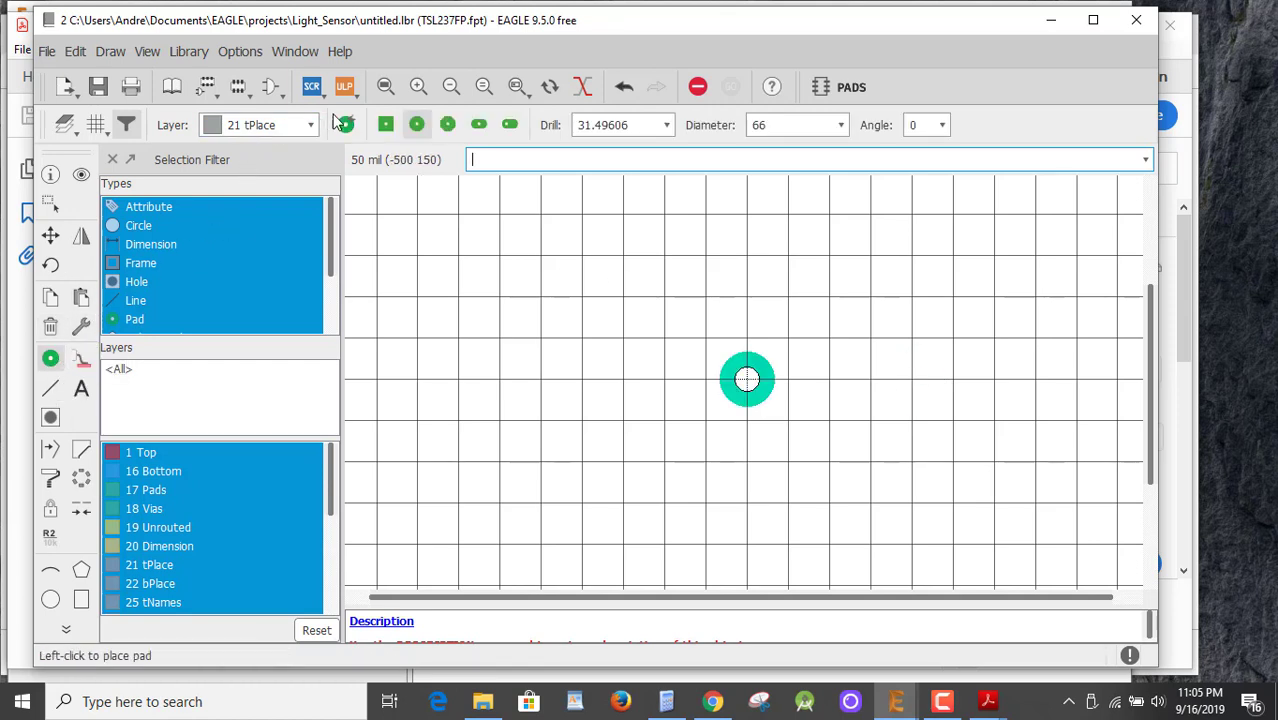
click(385, 125)
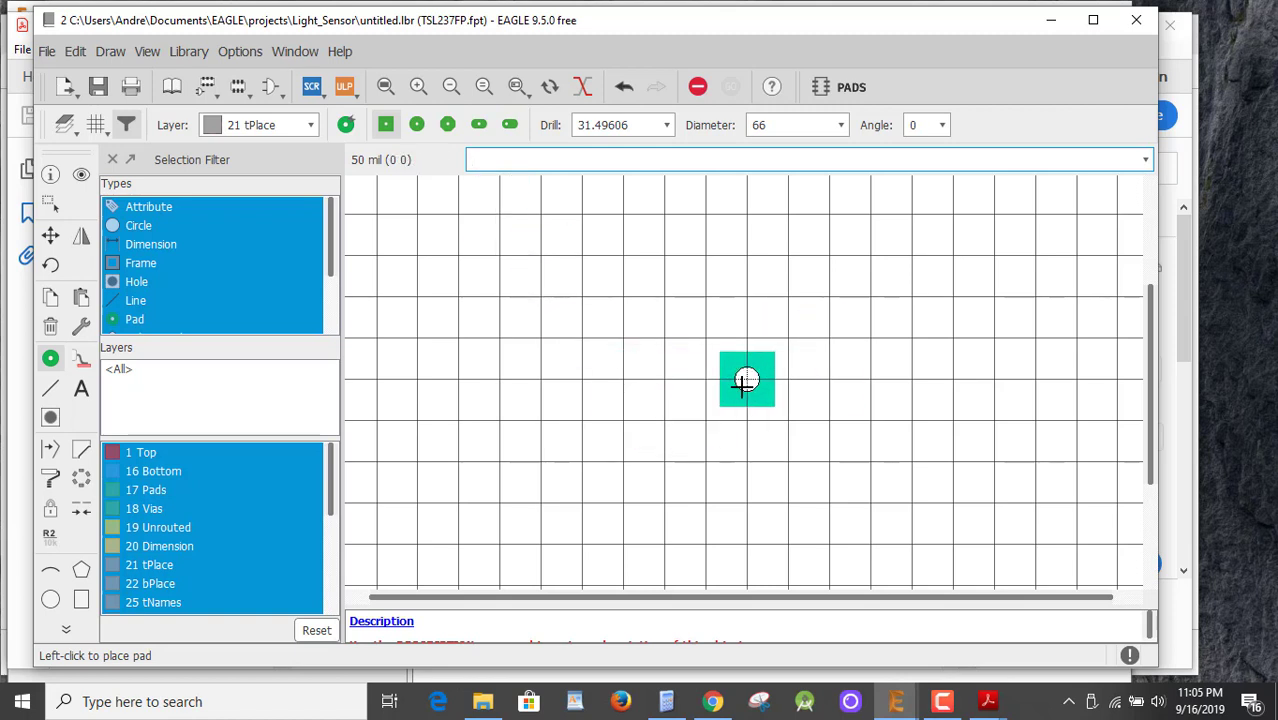
click(745, 381)
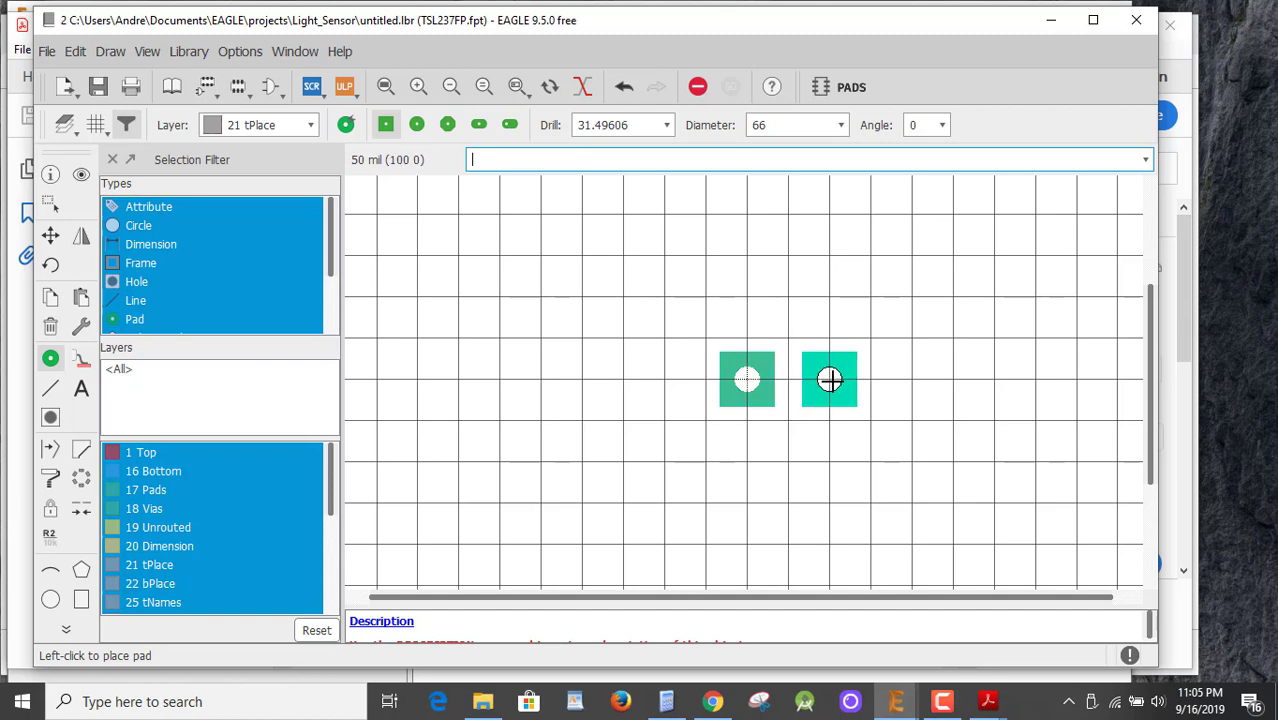
click(417, 124)
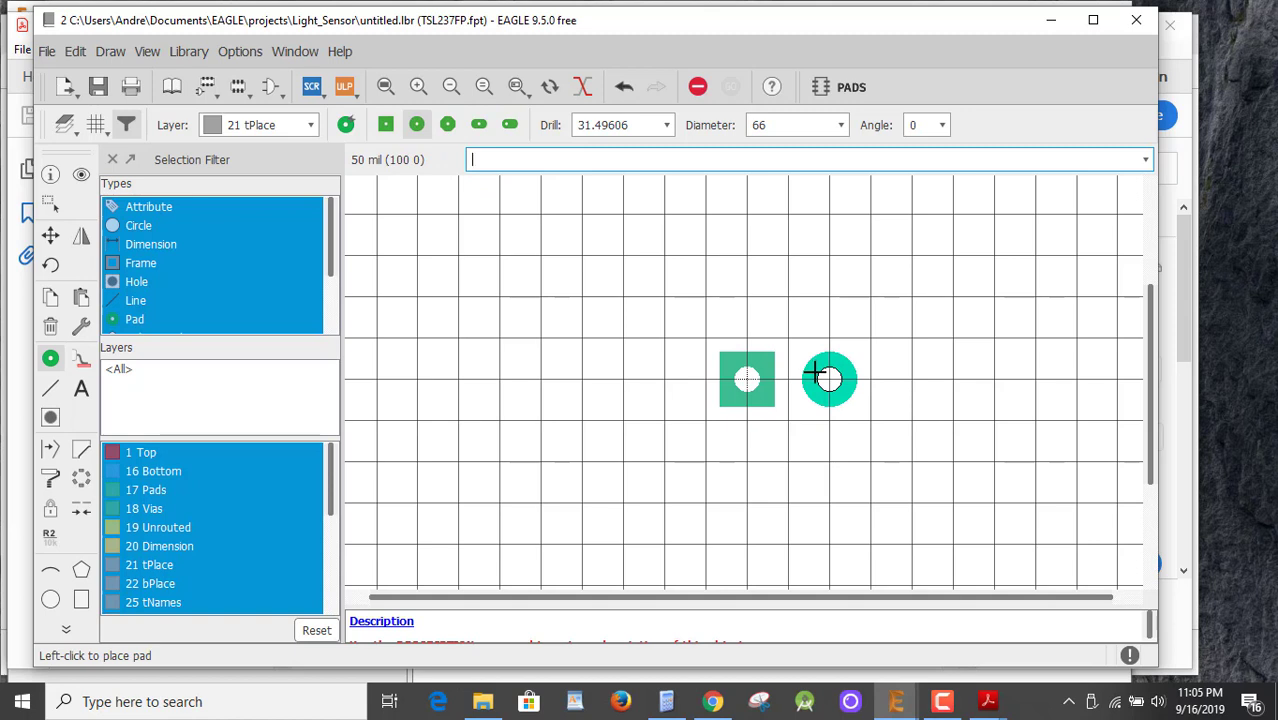
click(829, 379)
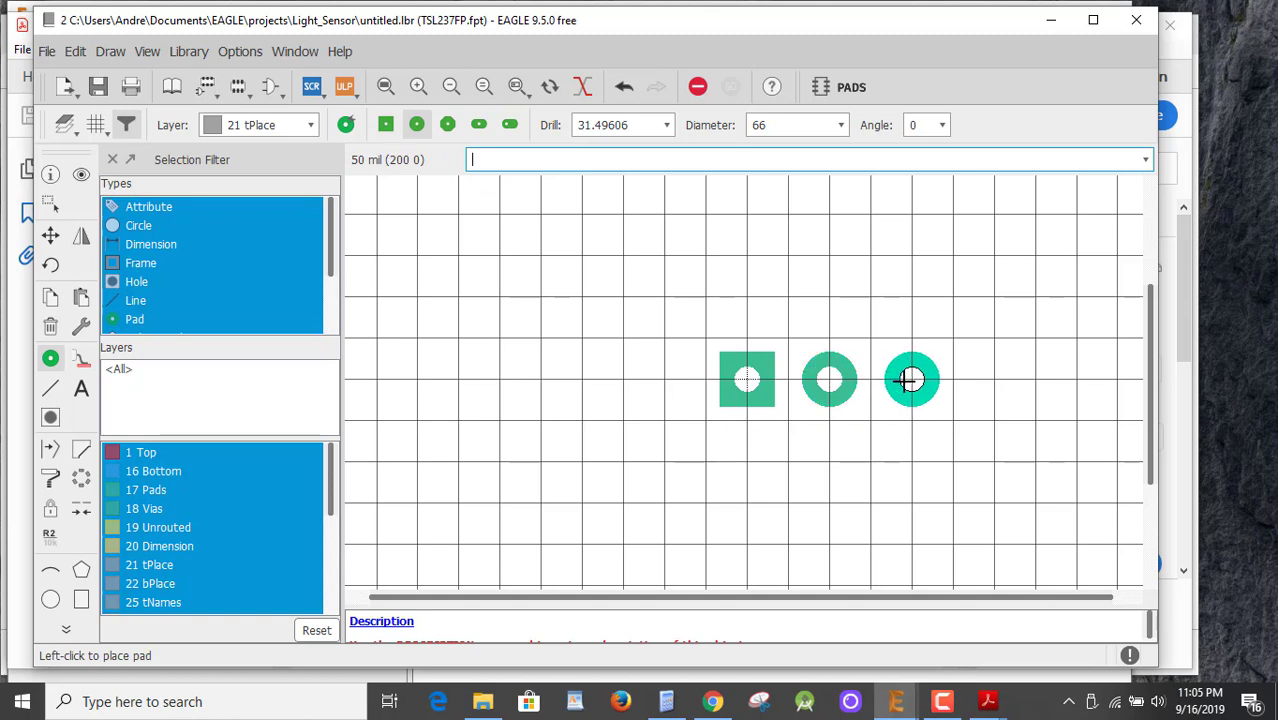
click(908, 379)
key(Escape)
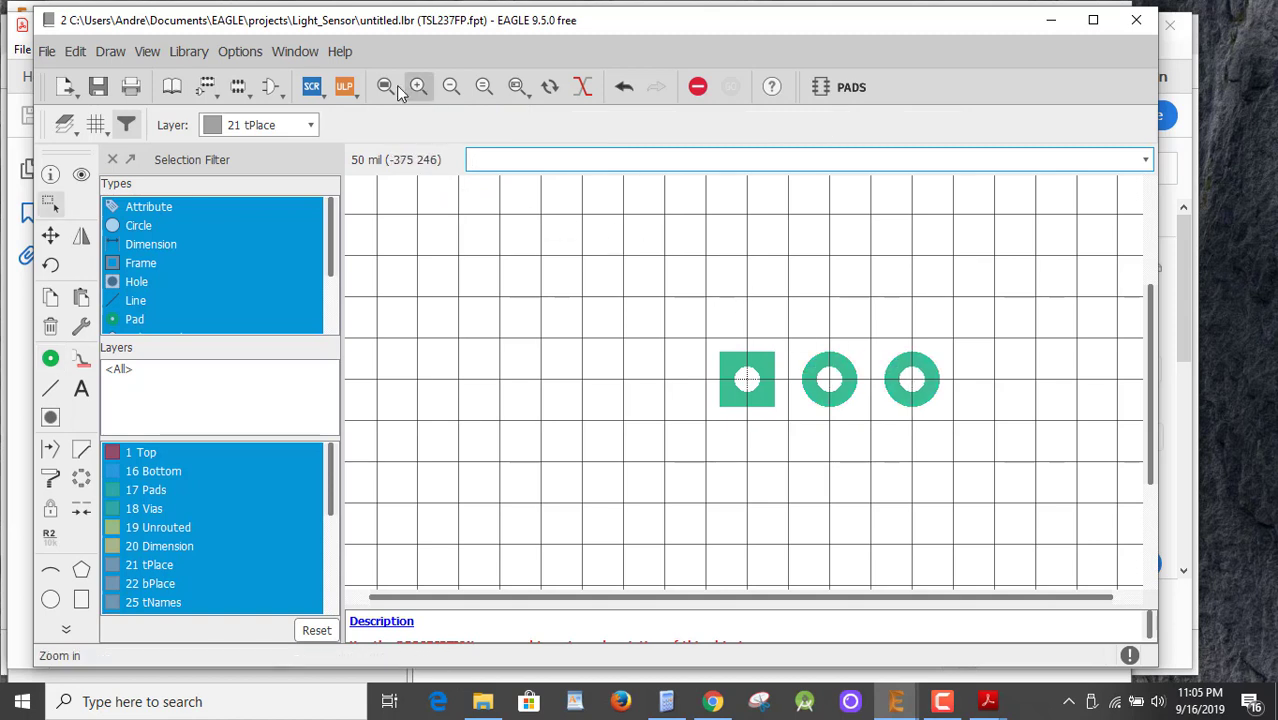
right_click(745, 384)
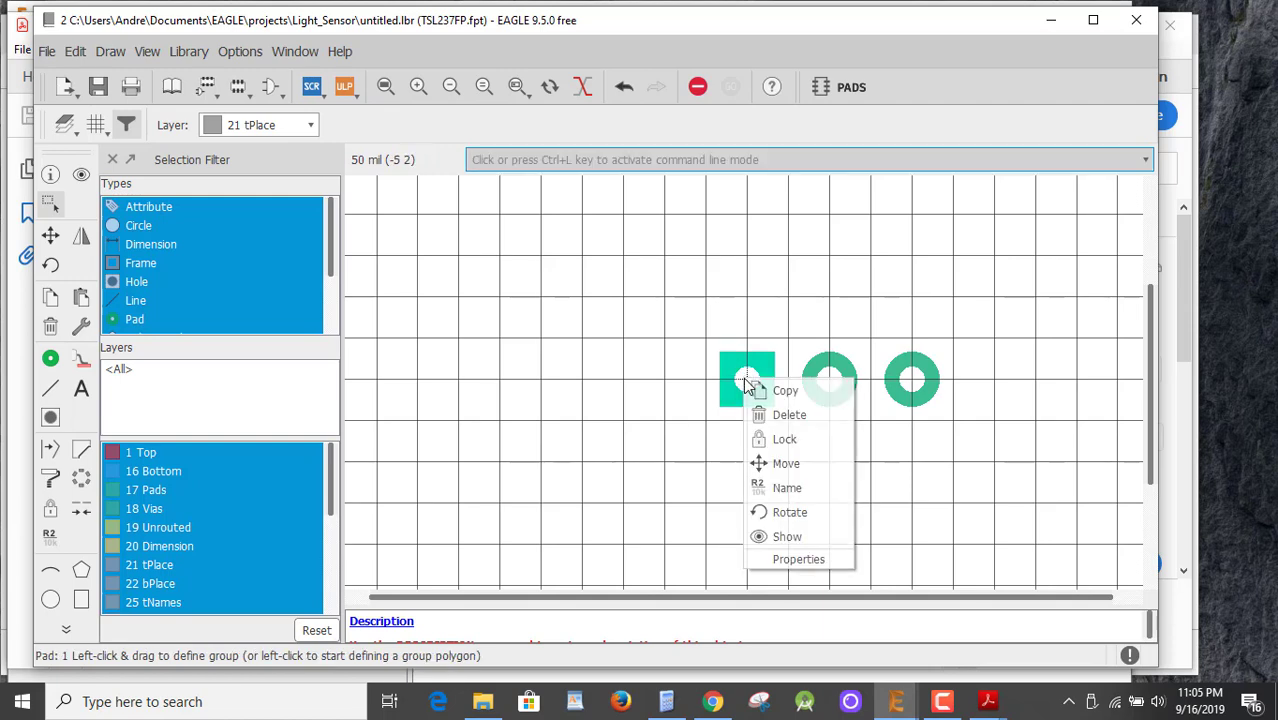
click(796, 558)
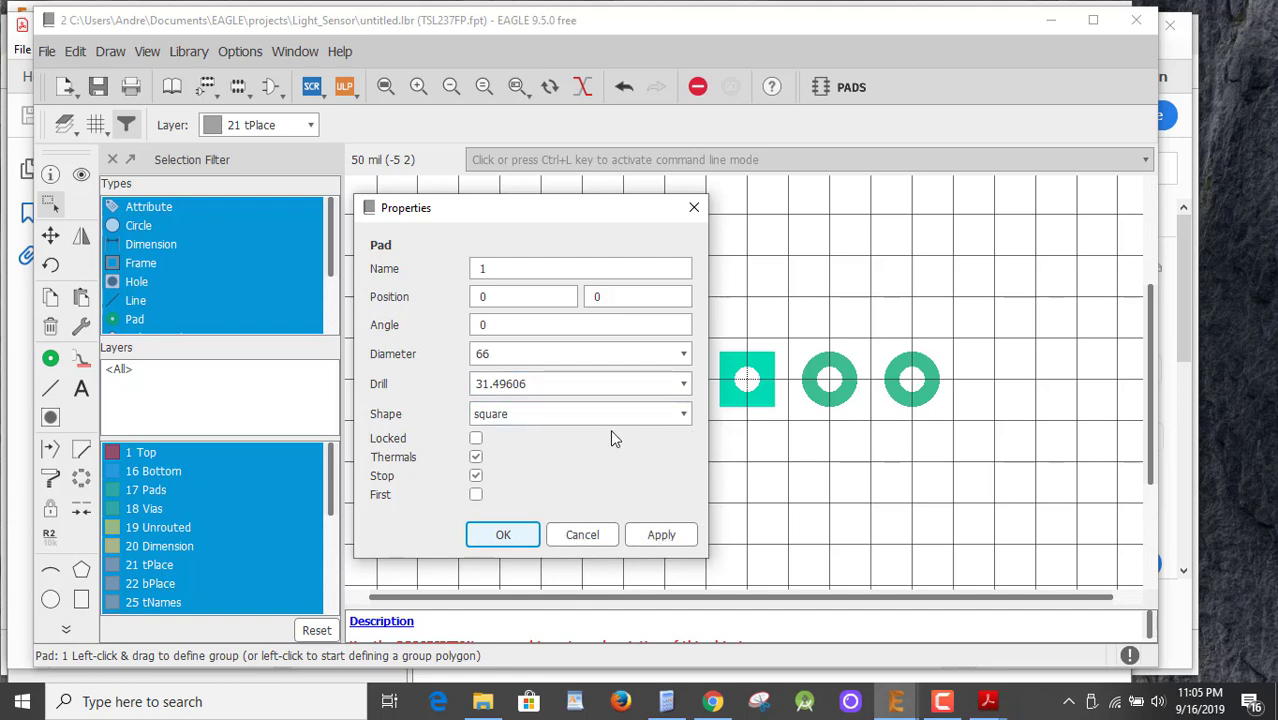
click(578, 534)
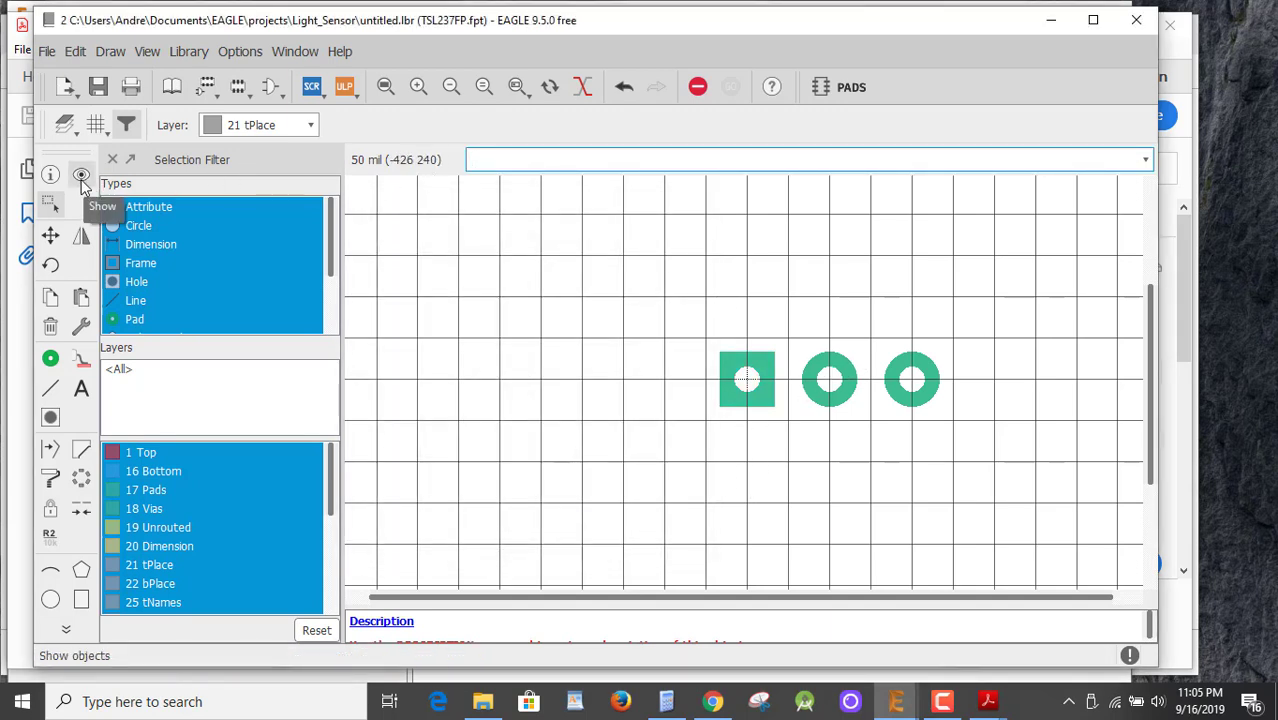
click(81, 176)
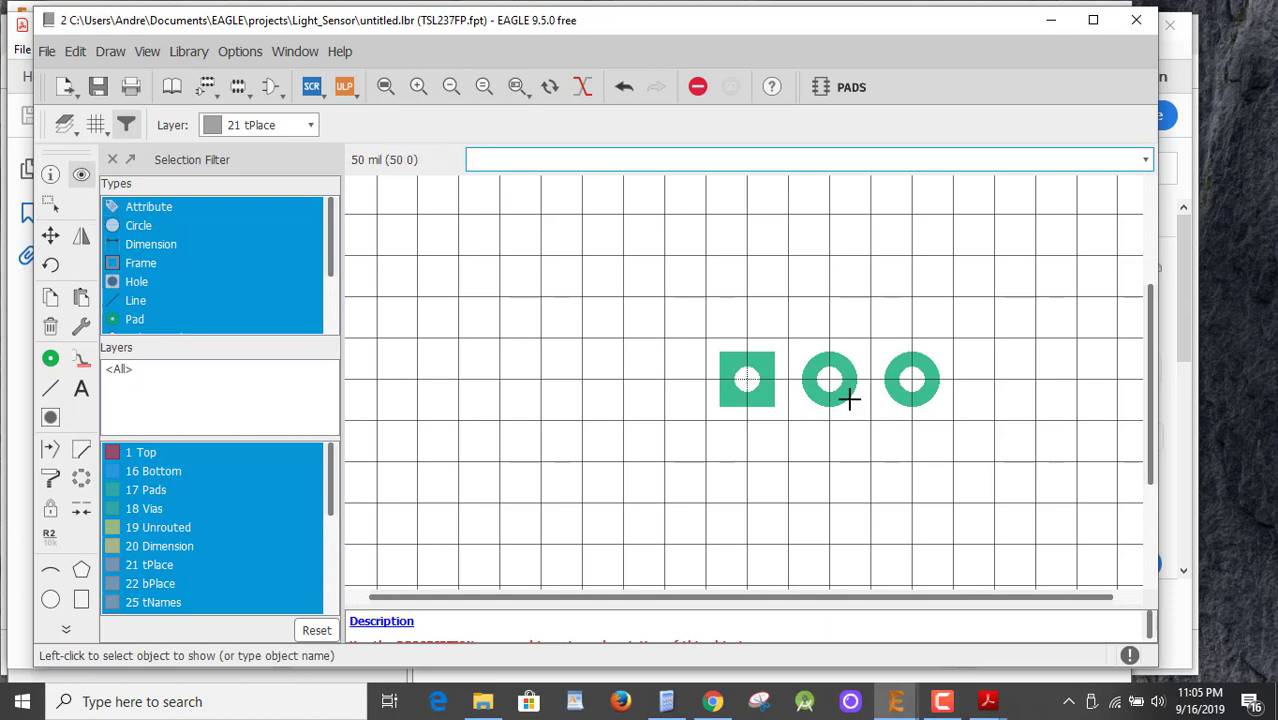
click(822, 378)
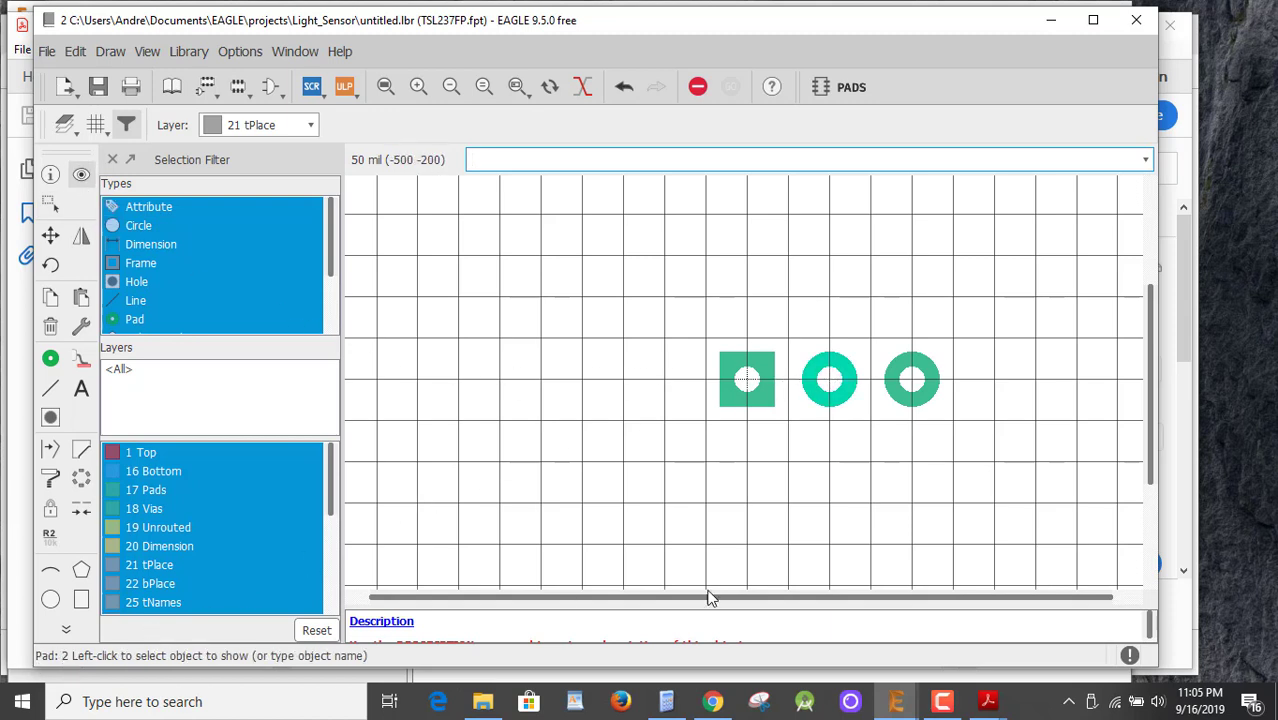
click(915, 379)
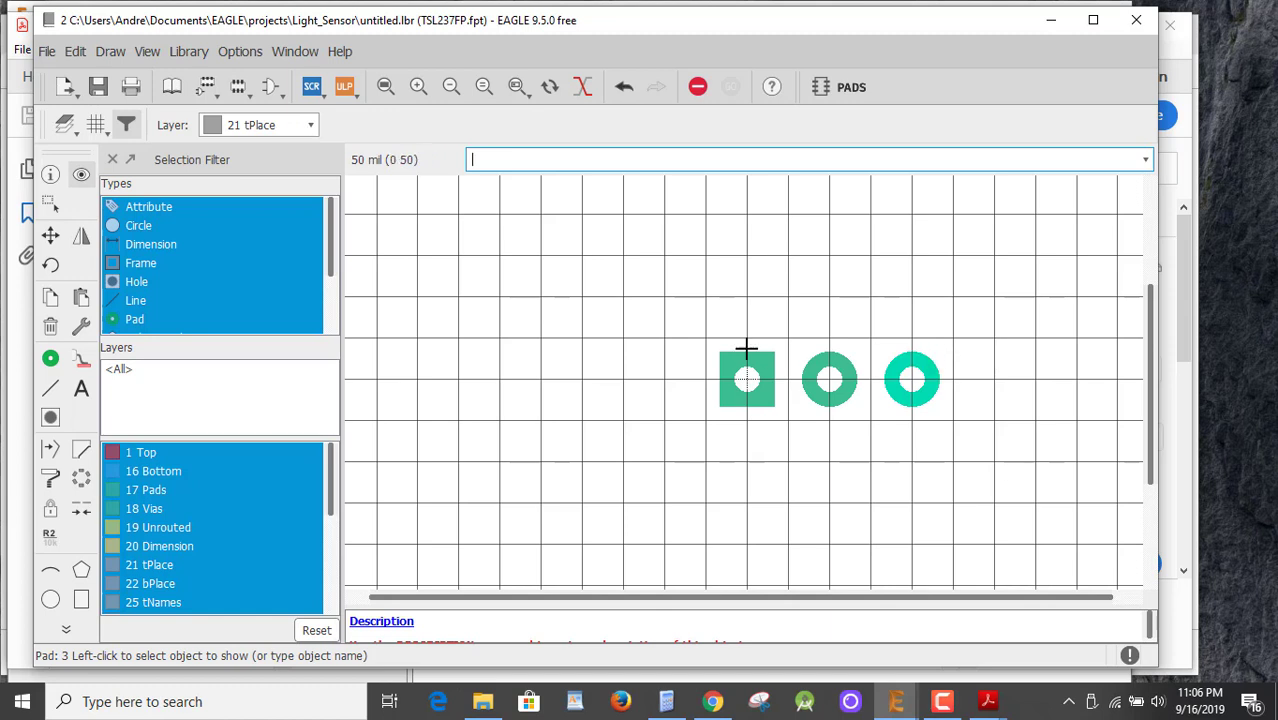
Draw a rectangular tPlace outline around the three pads.
click(48, 386)
click(706, 339)
click(965, 339)
click(960, 421)
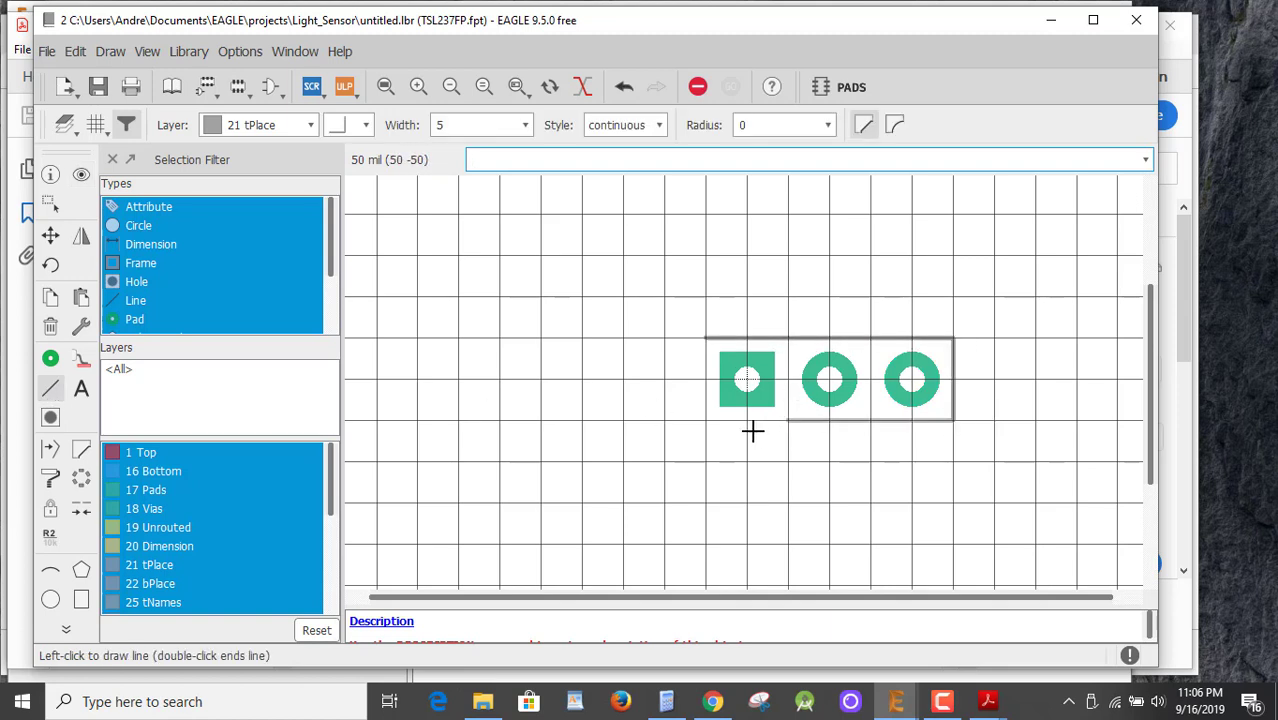
click(705, 421)
click(704, 346)
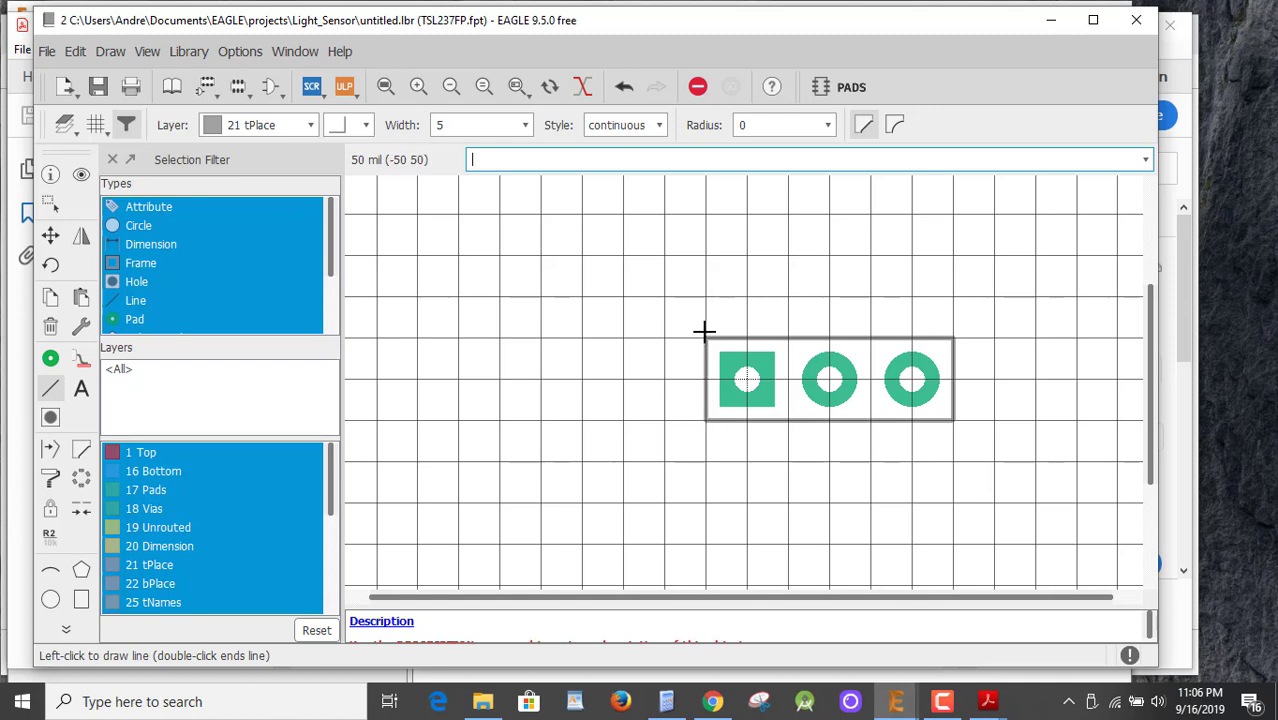
key(Escape)
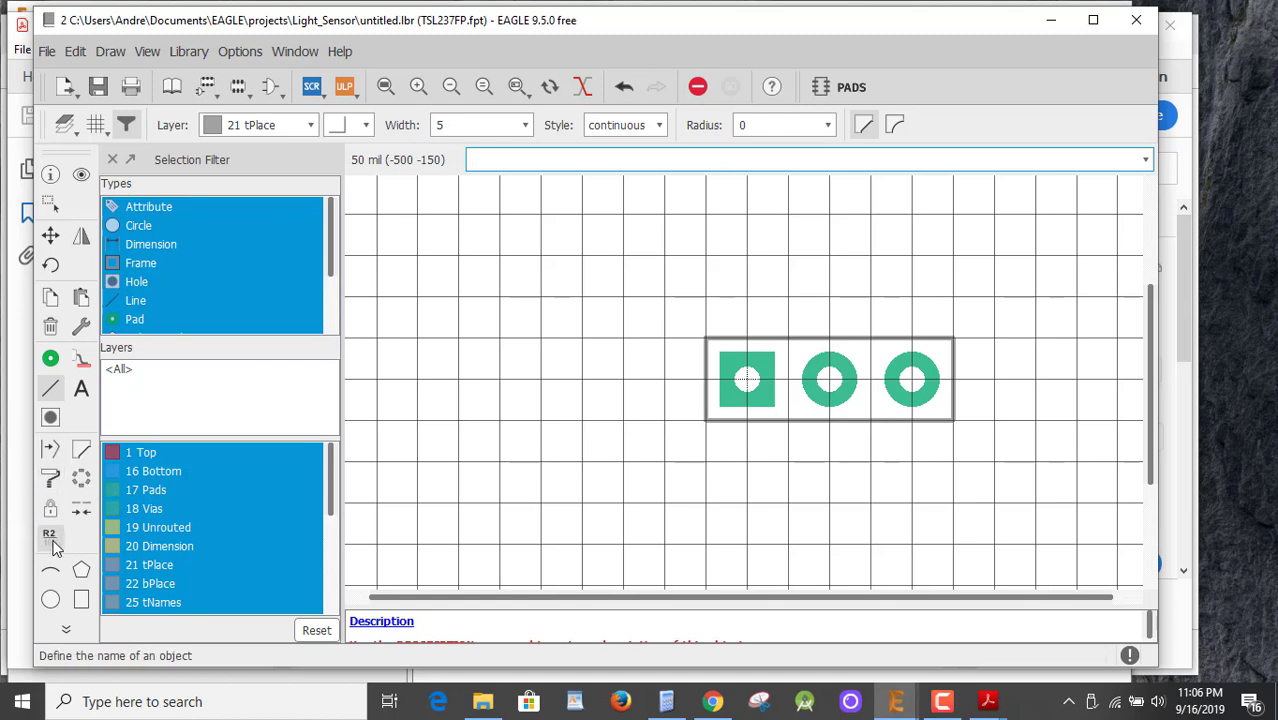
Add a semicircular arc below the outline beneath the middle pad.
click(51, 572)
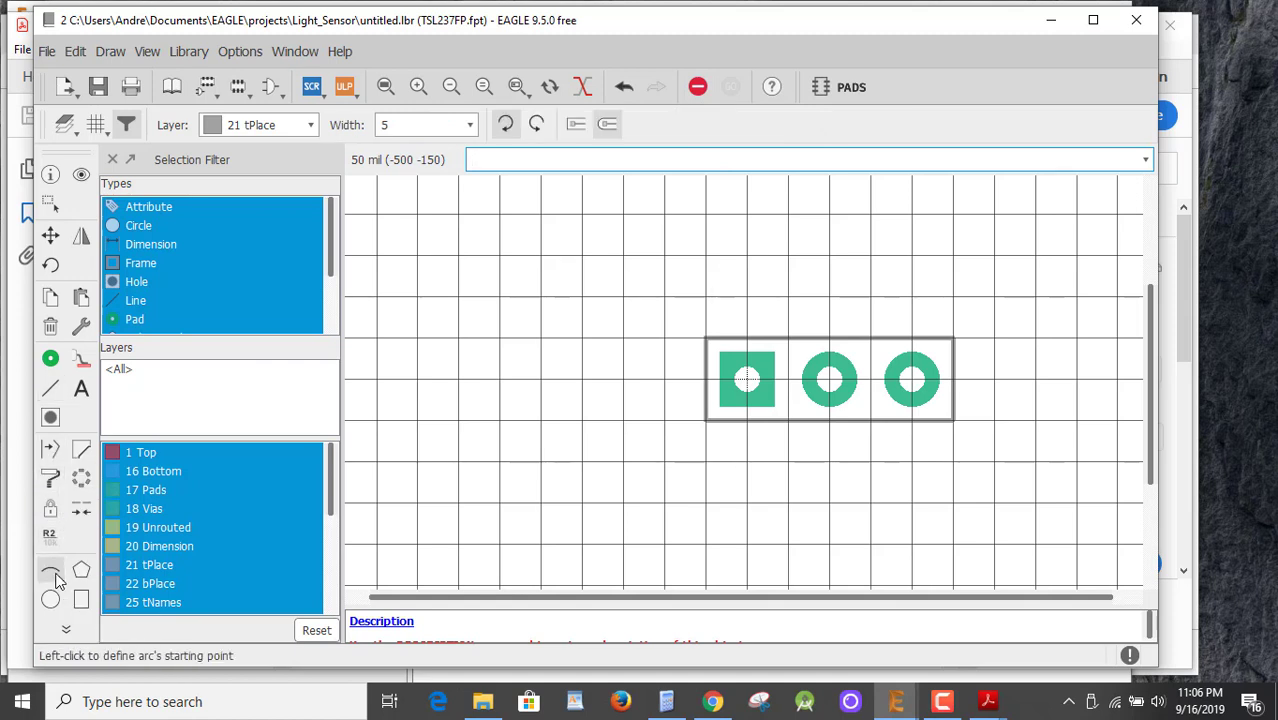
click(871, 421)
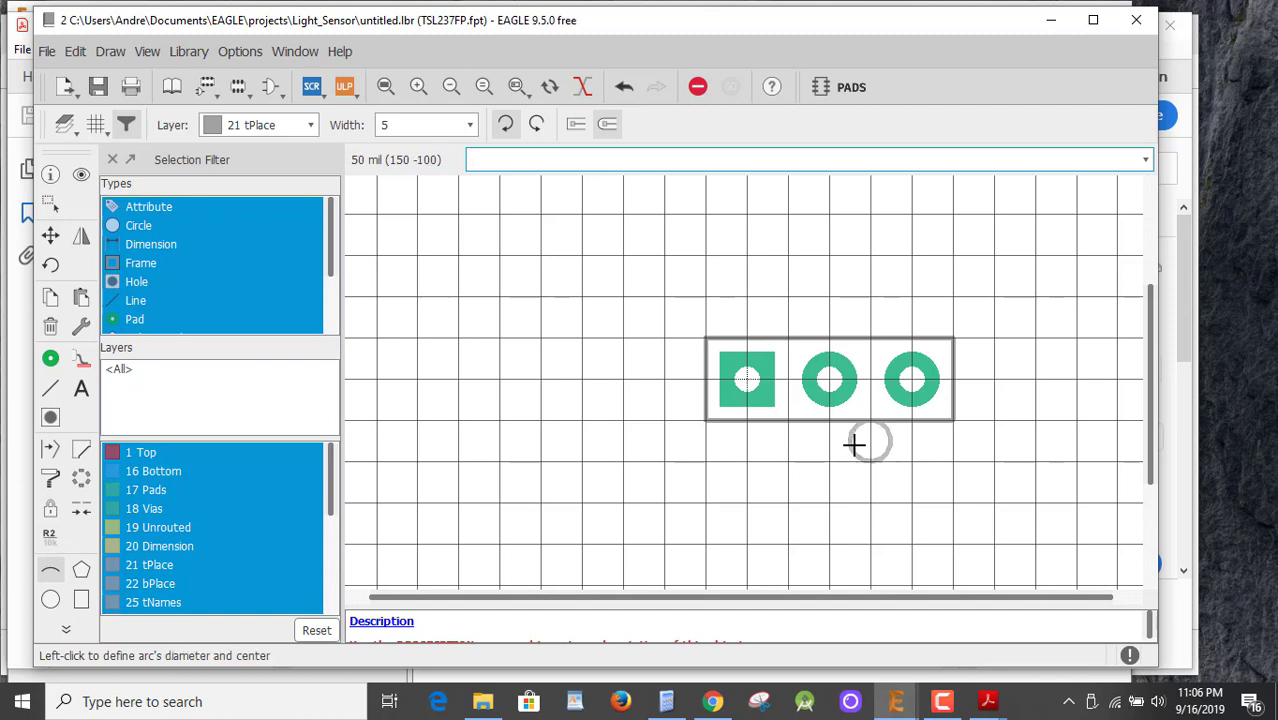
click(788, 421)
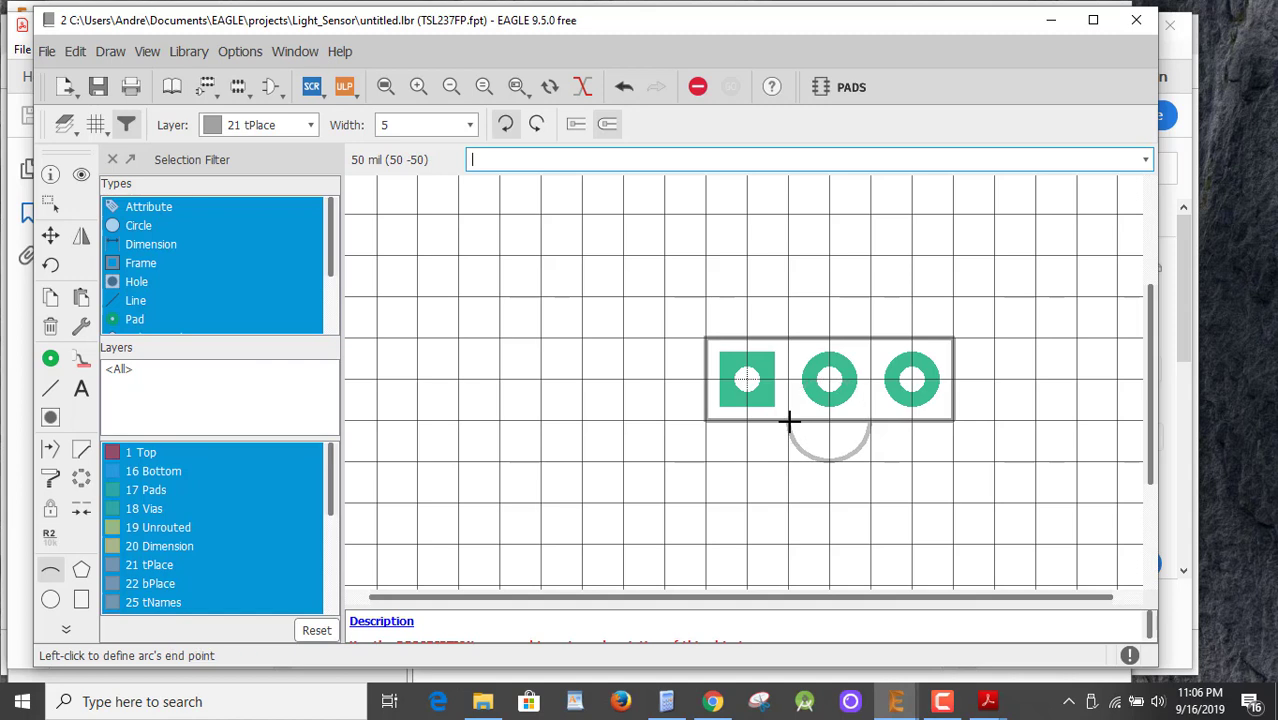
click(788, 422)
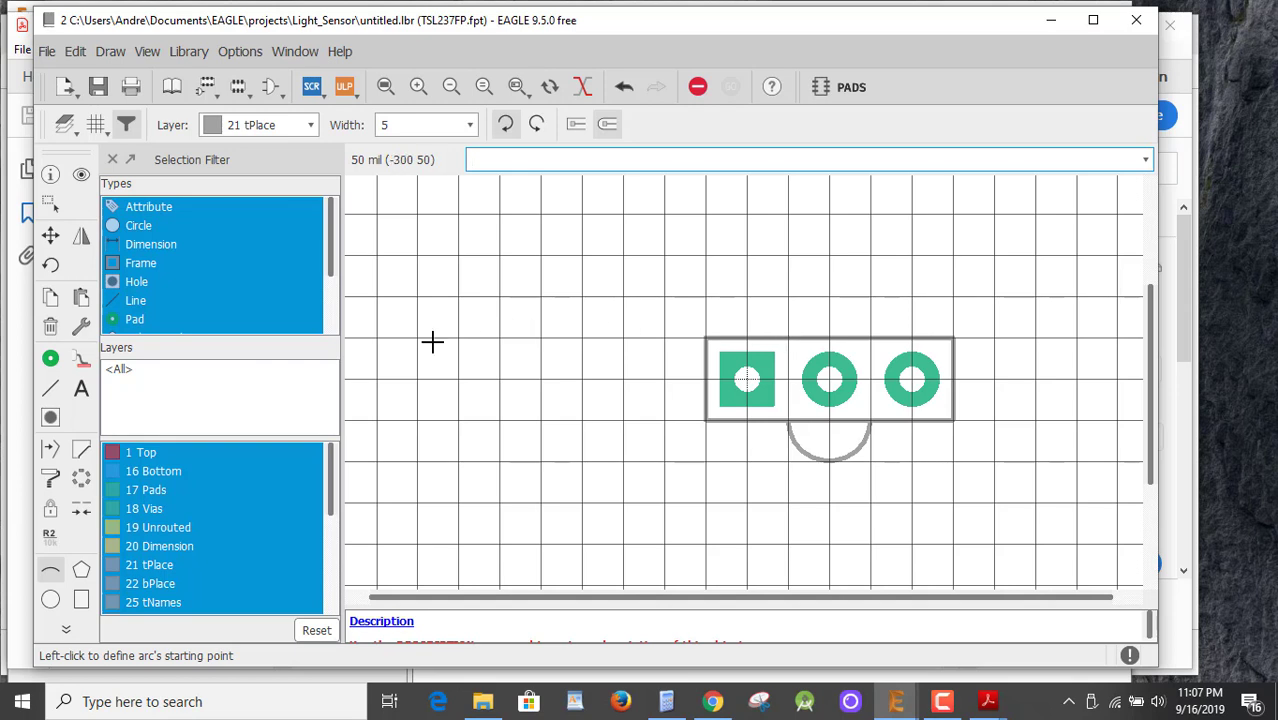
Place a size-50 >NAME text label on tPlace just above the pad outline.
click(81, 389)
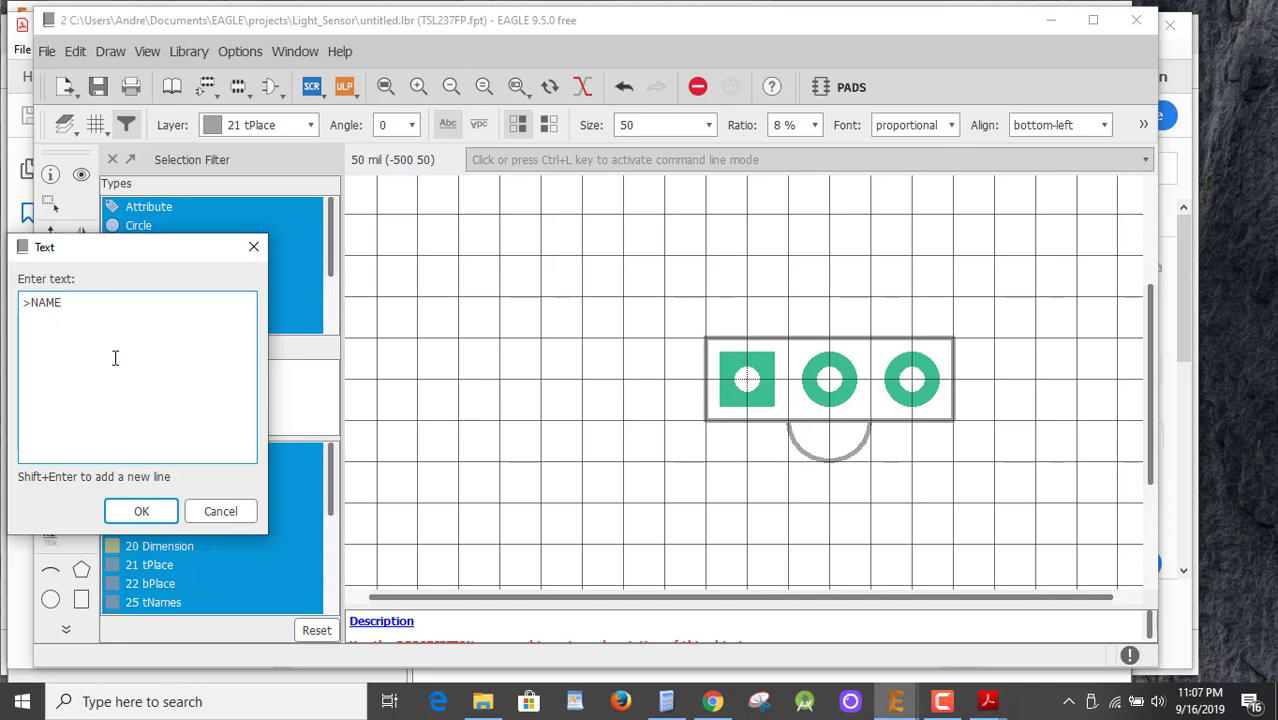
click(141, 513)
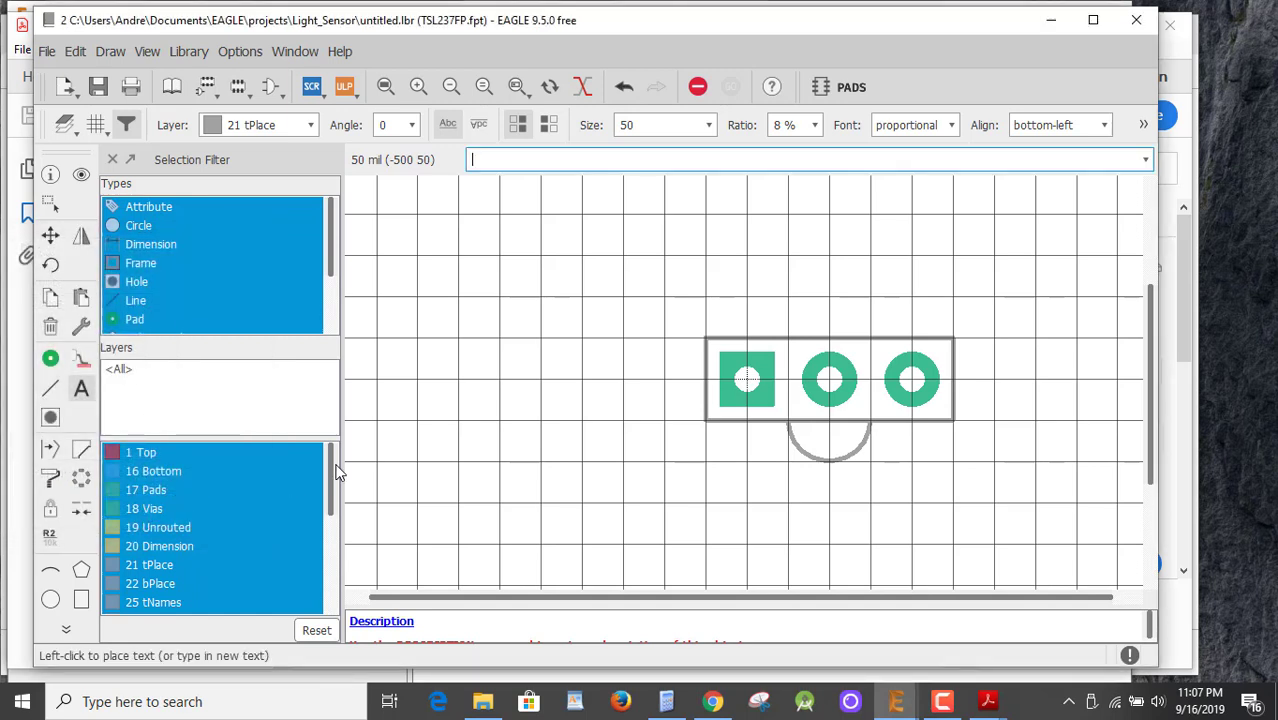
click(720, 325)
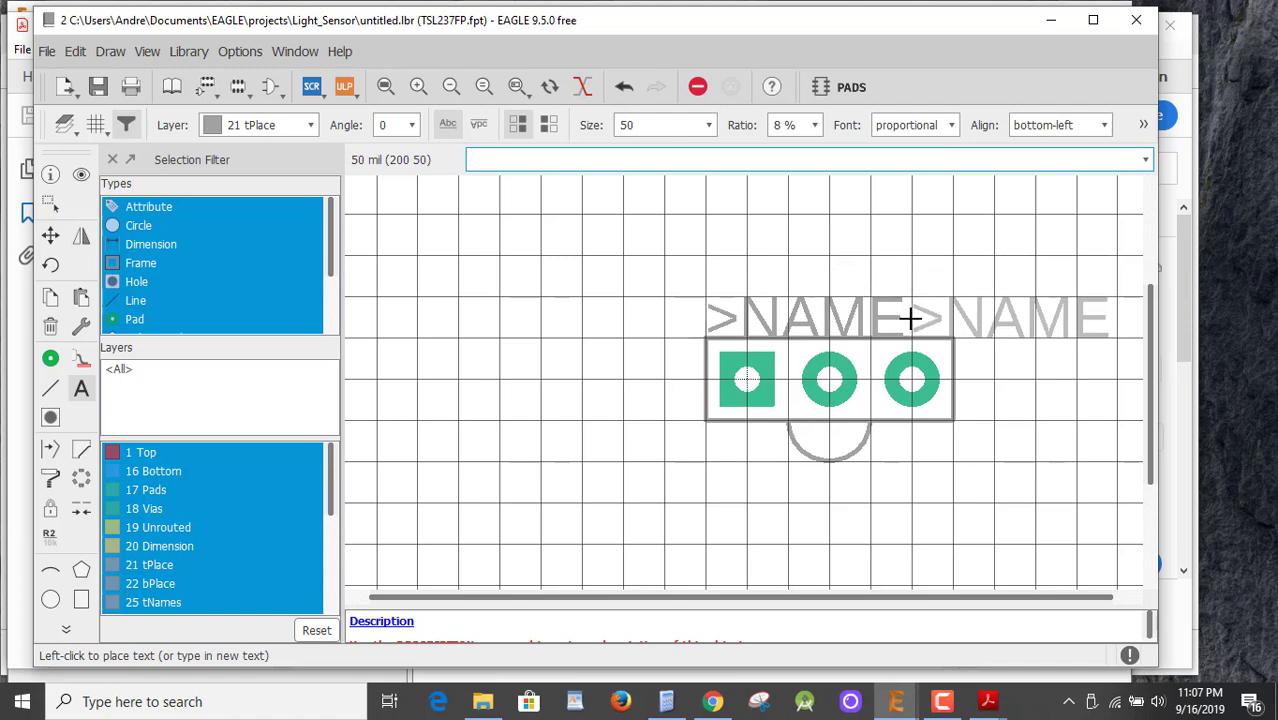
key(Escape)
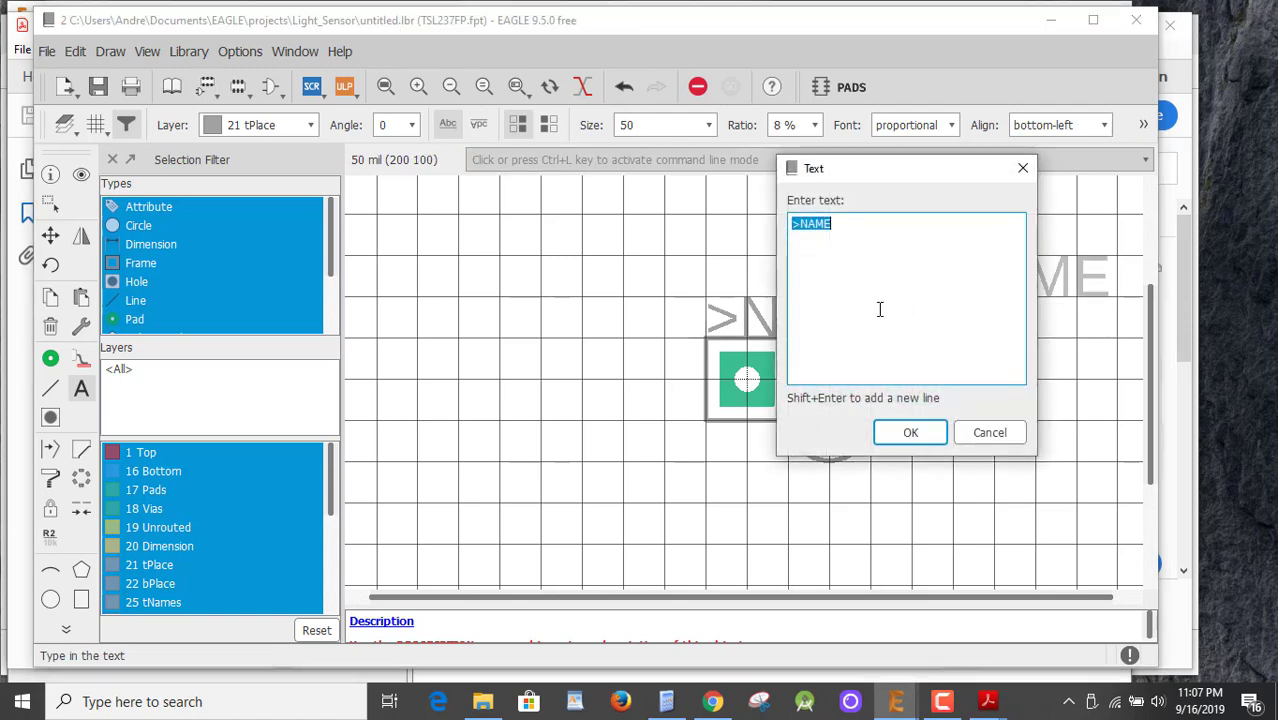
click(910, 432)
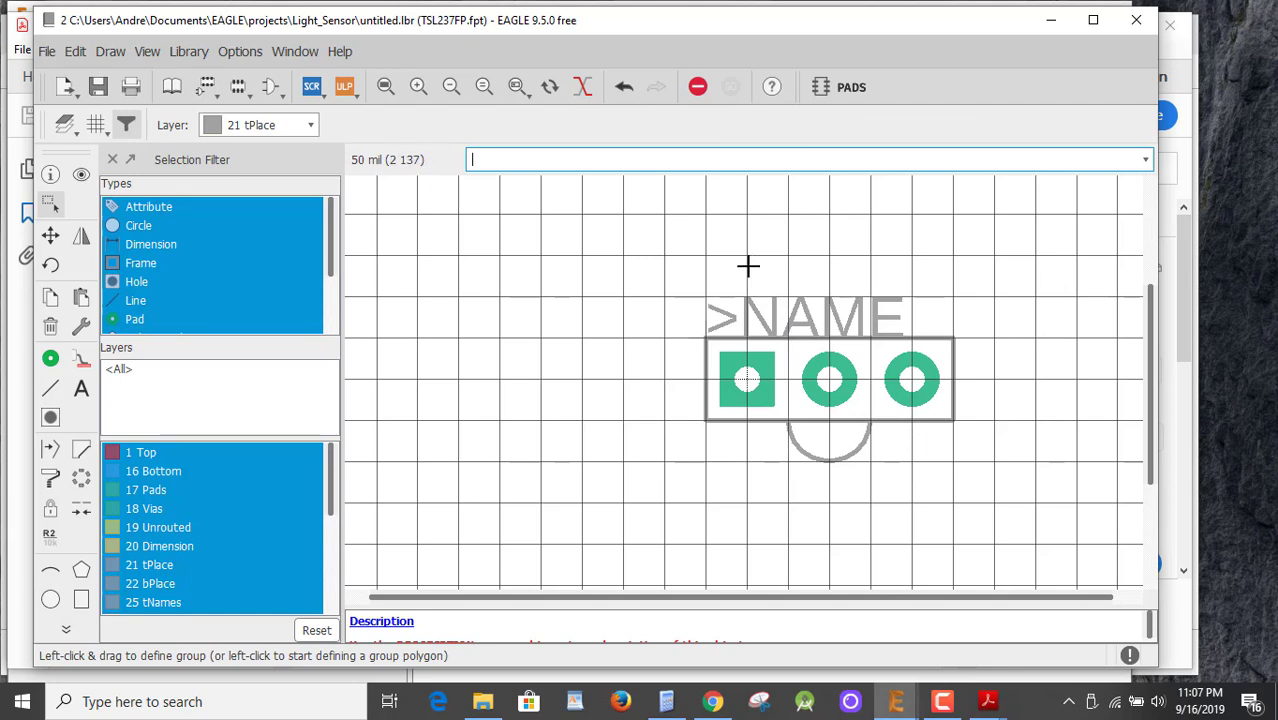
Save untitled.lbr as LS_Parts.lbr in the Light_Sensor project.
click(98, 86)
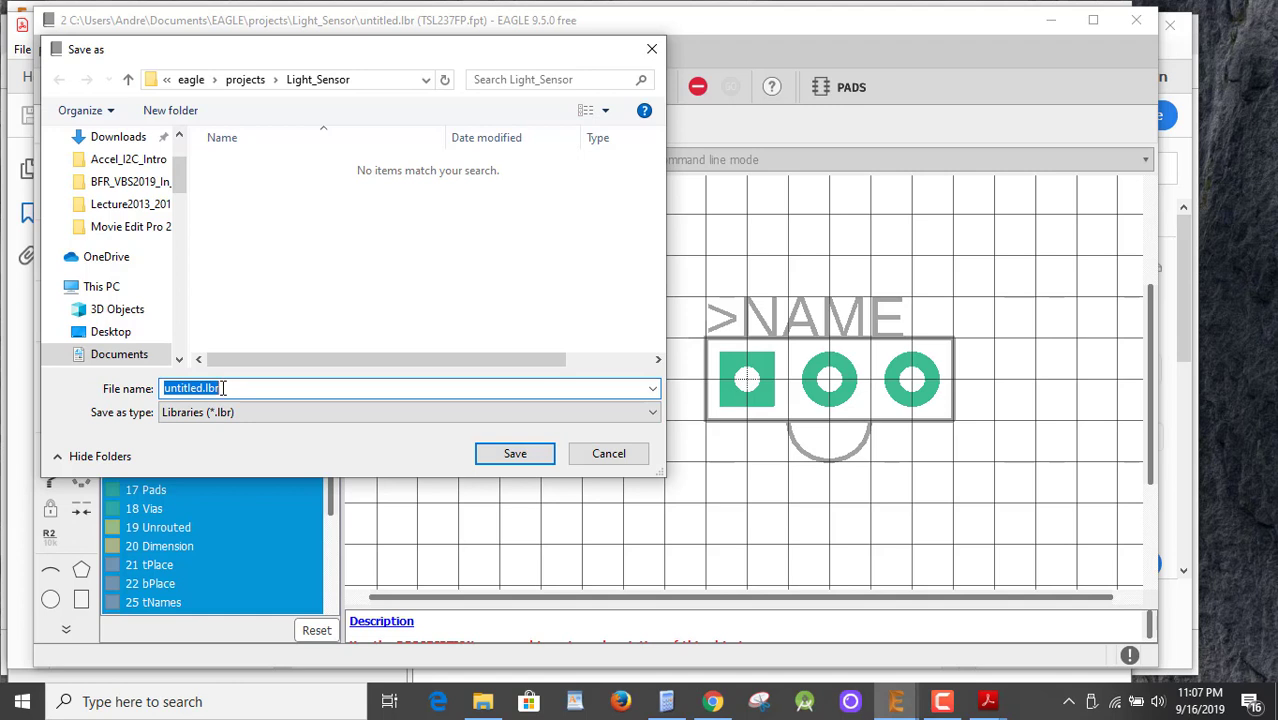
text(LS_Parts)
click(516, 455)
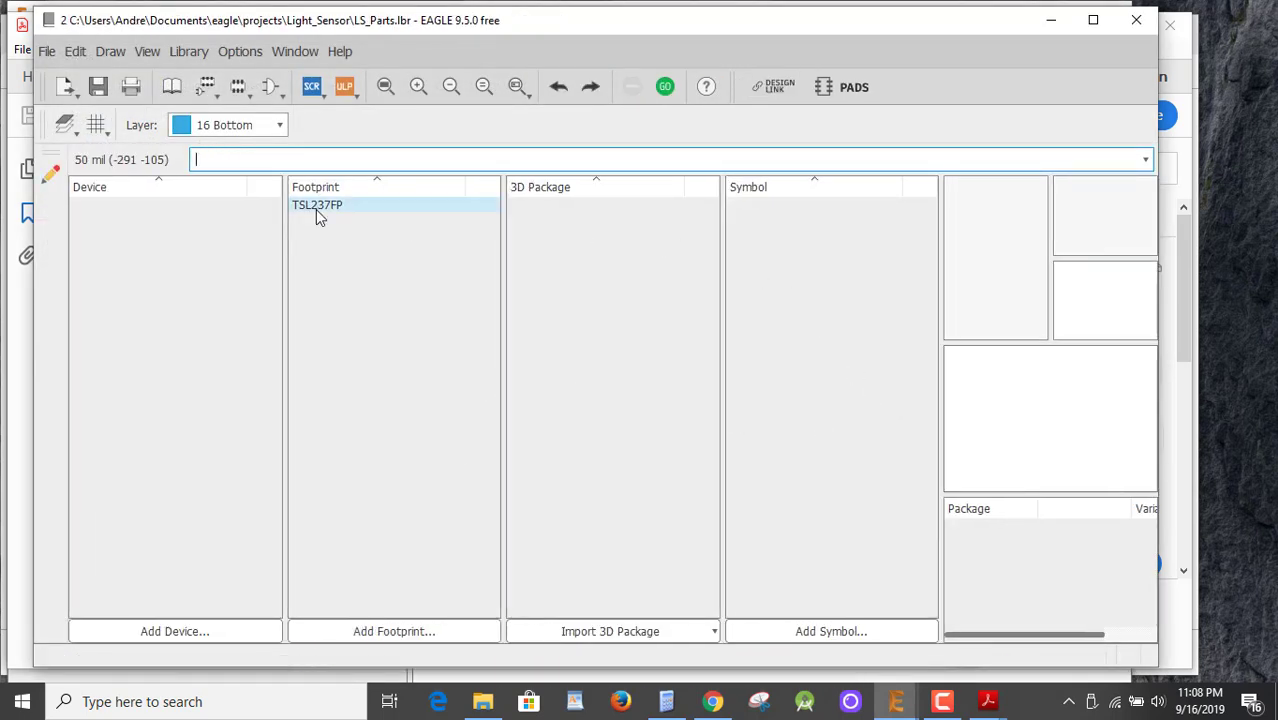
After previewing TSL237FP, add a blank symbol named TSL237SYM to LS_Parts and confirm its creation.
click(296, 206)
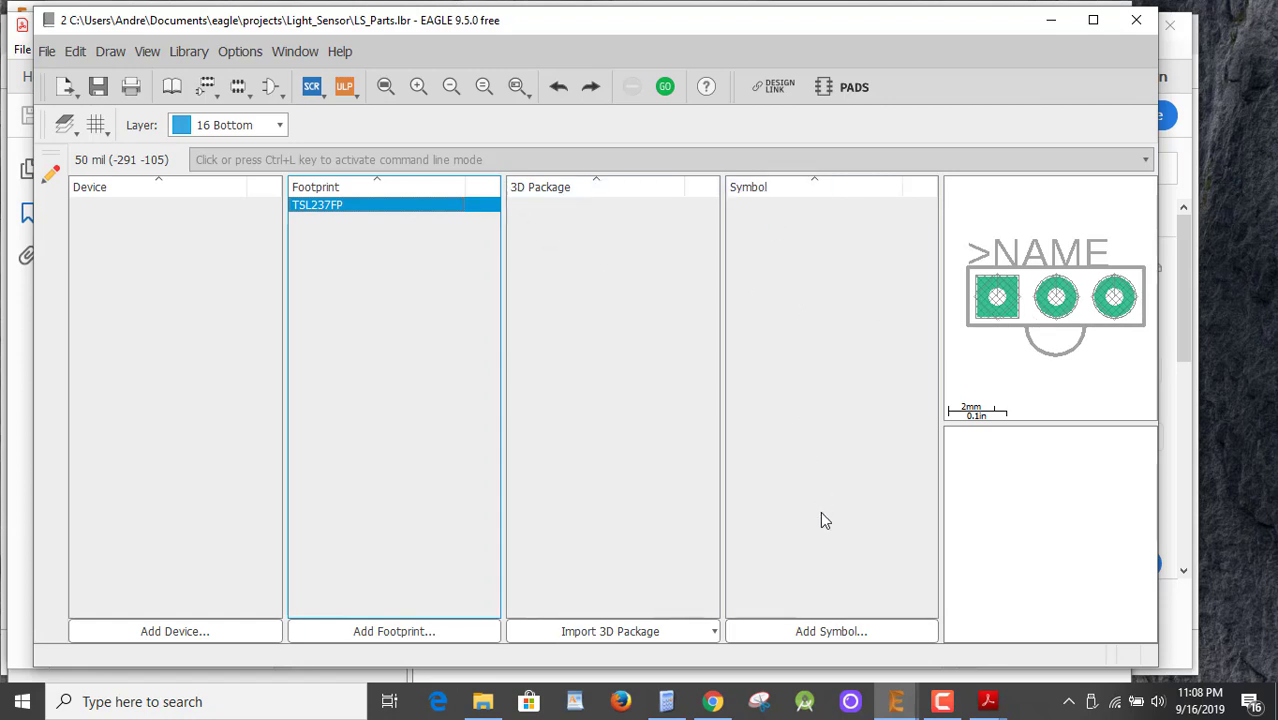
click(846, 631)
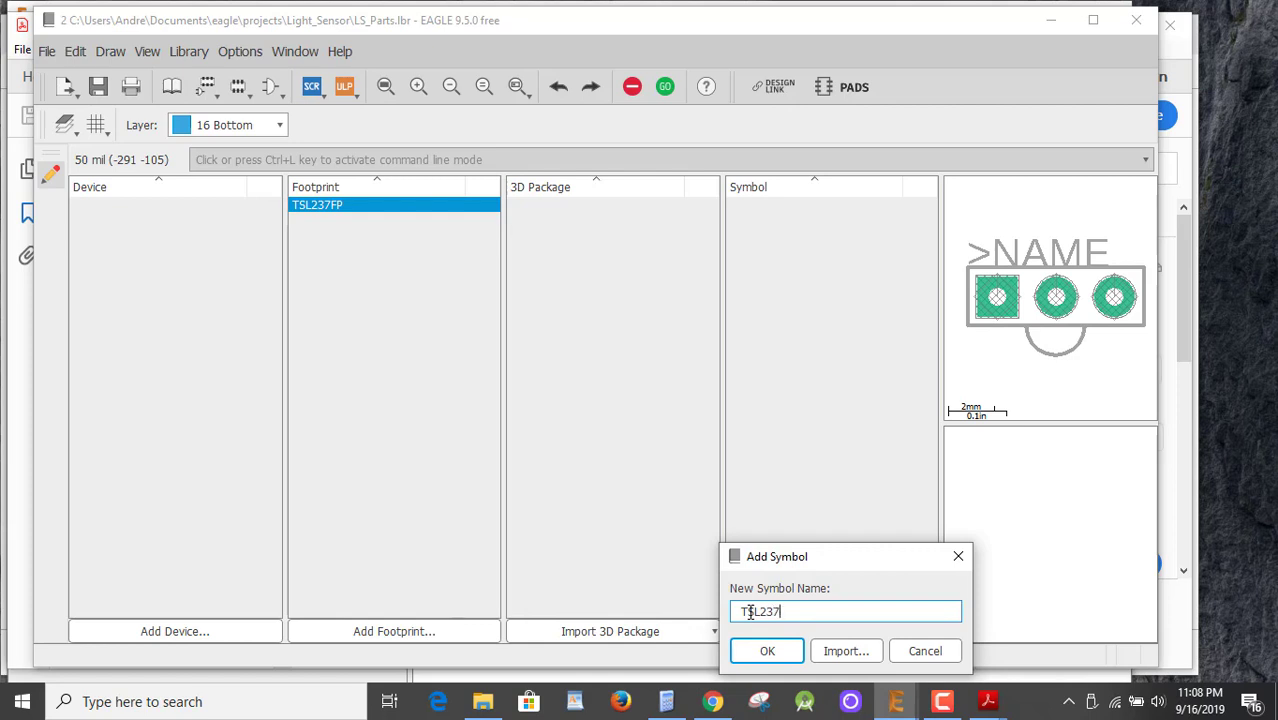
key(Return)
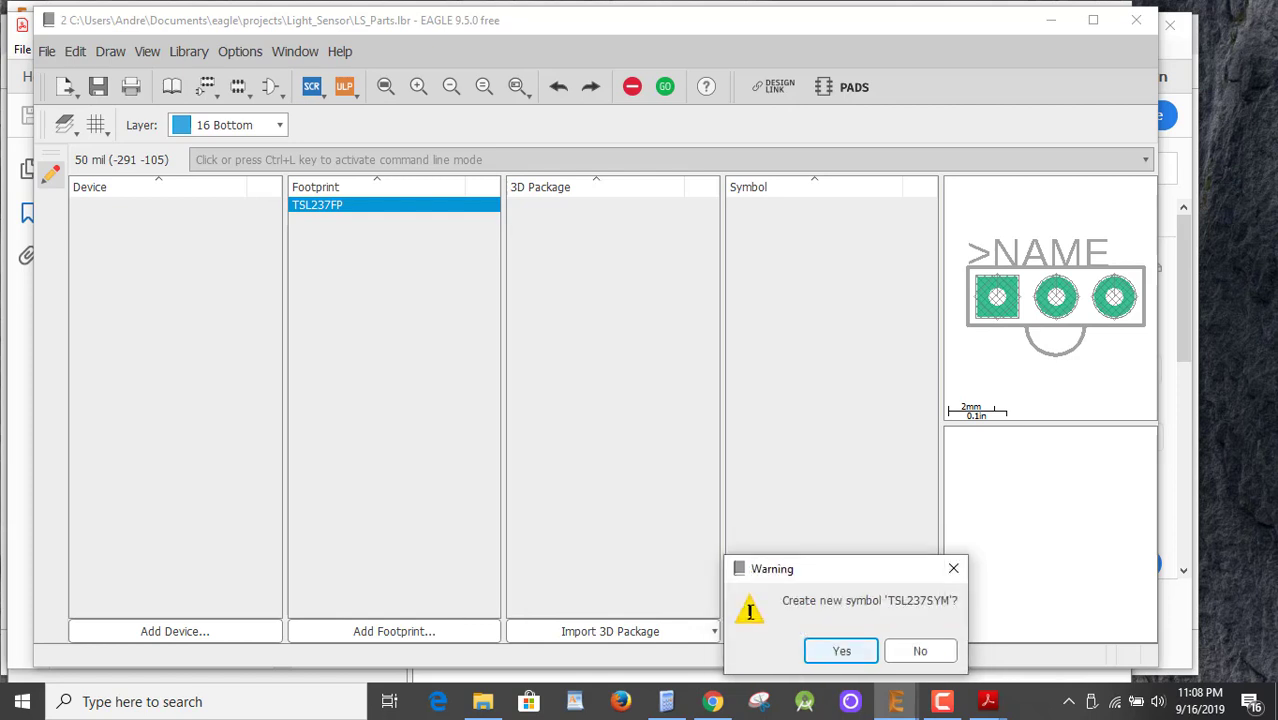
key(Return)
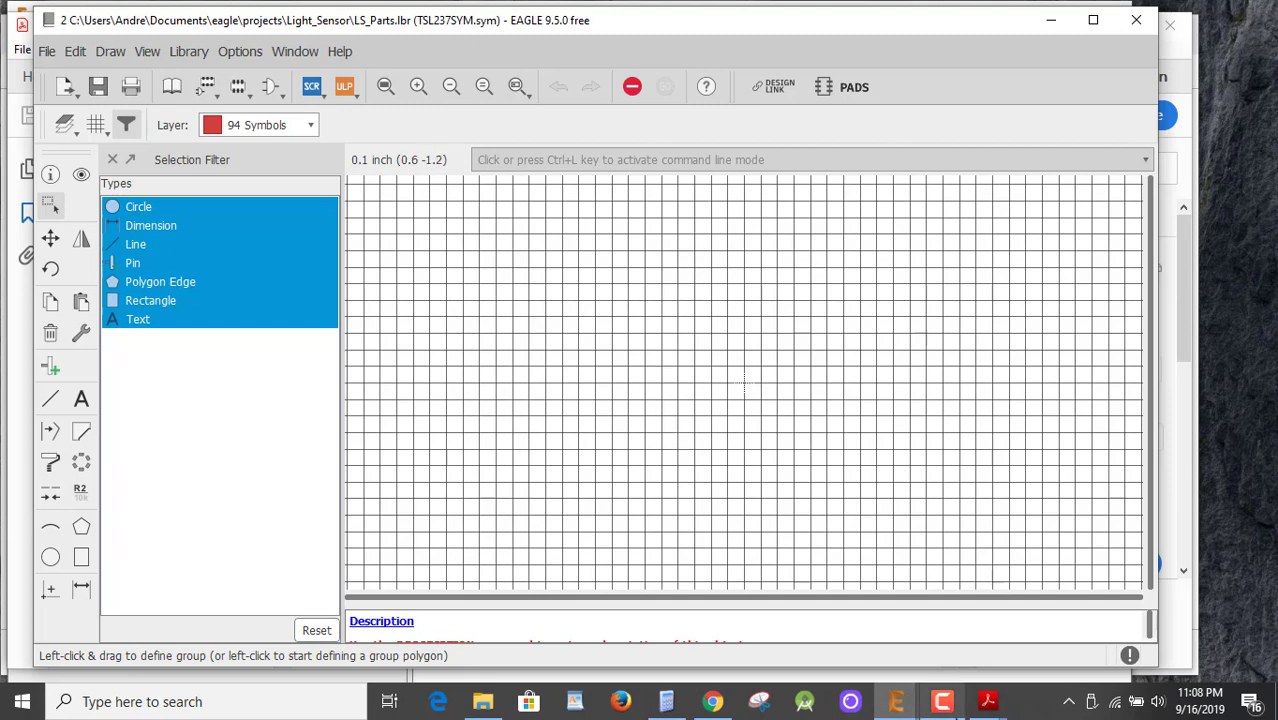
mouse_move(987, 701)
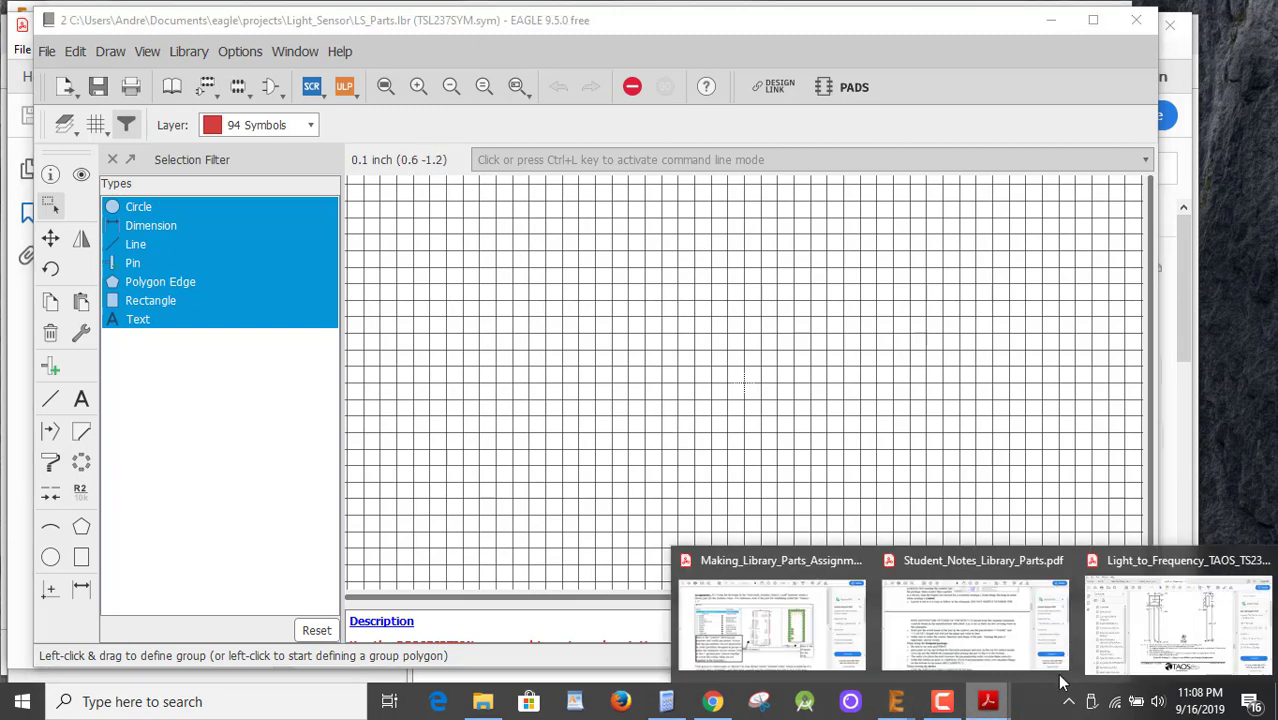
click(1200, 622)
click(951, 345)
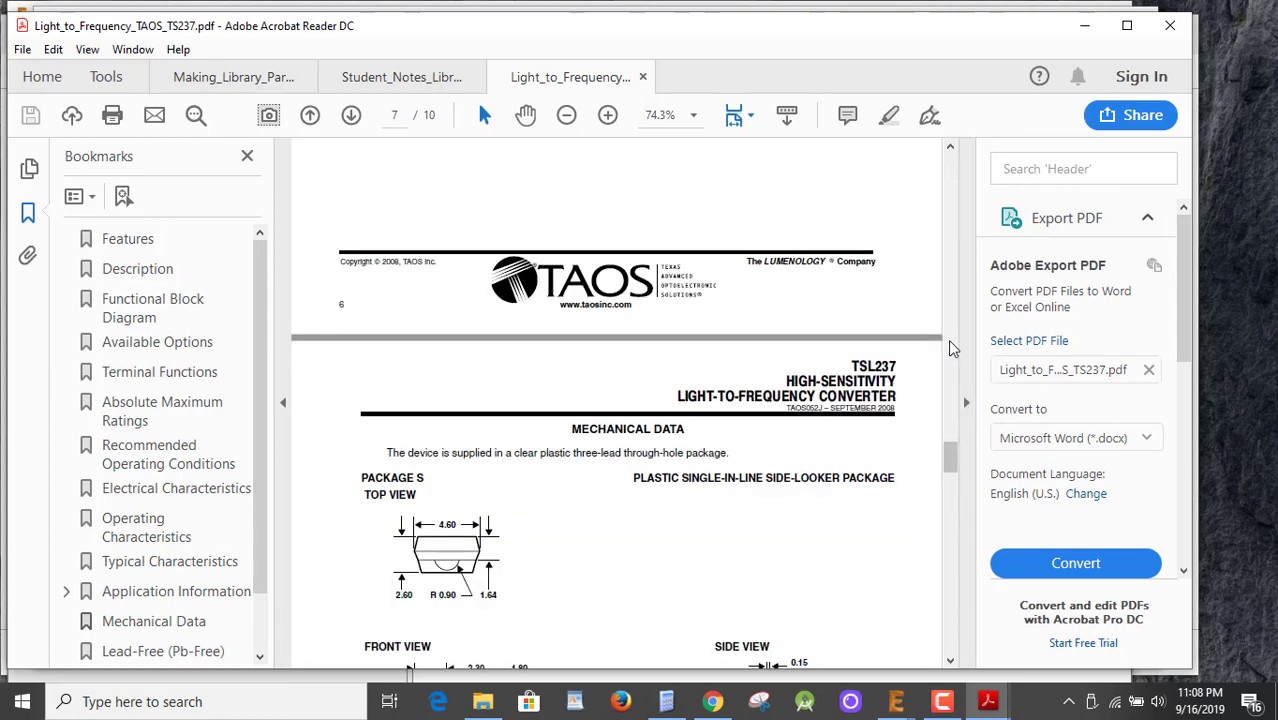
drag(951, 345, 976, 371)
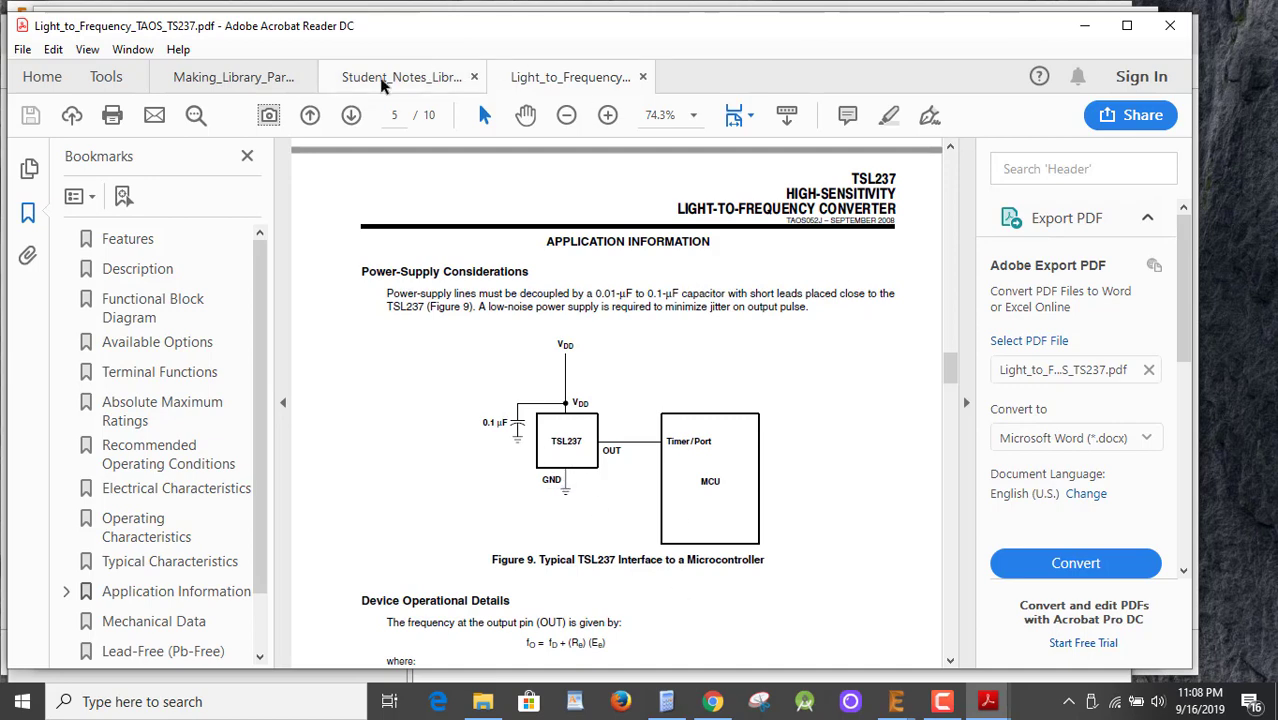
click(1066, 31)
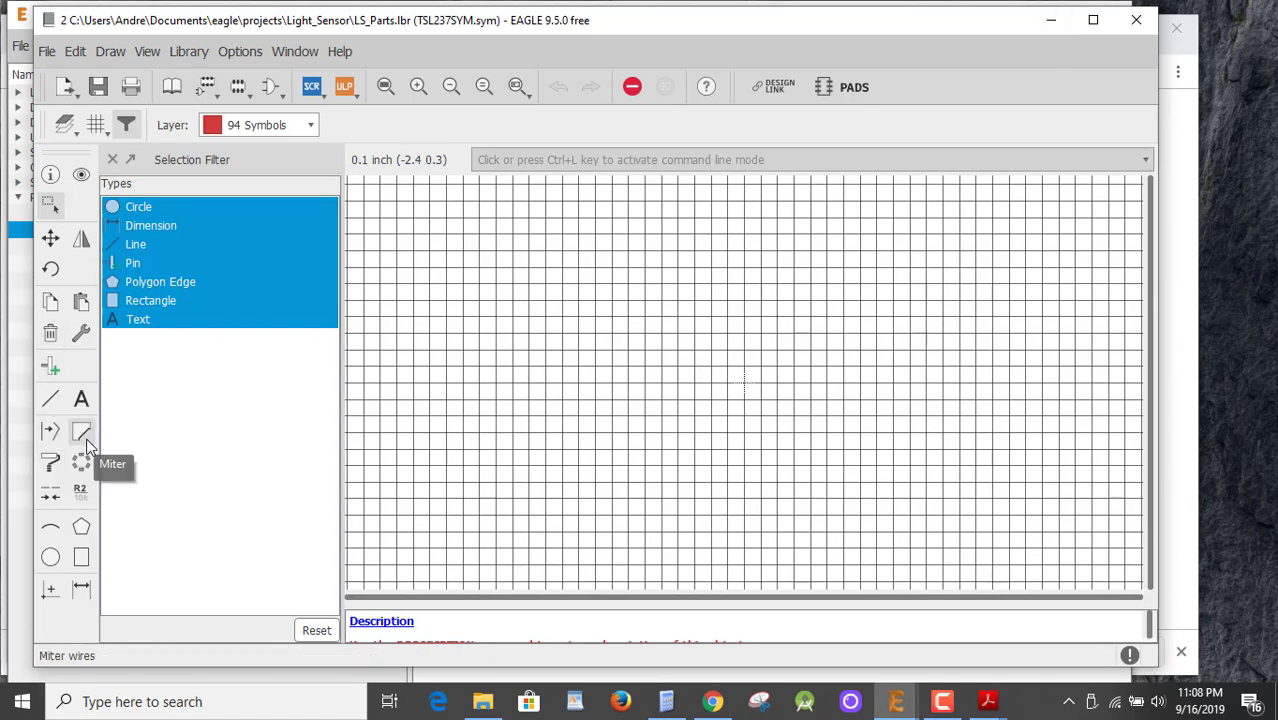
Draw a closed four-corner square outline for the symbol body with the Line tool.
click(49, 392)
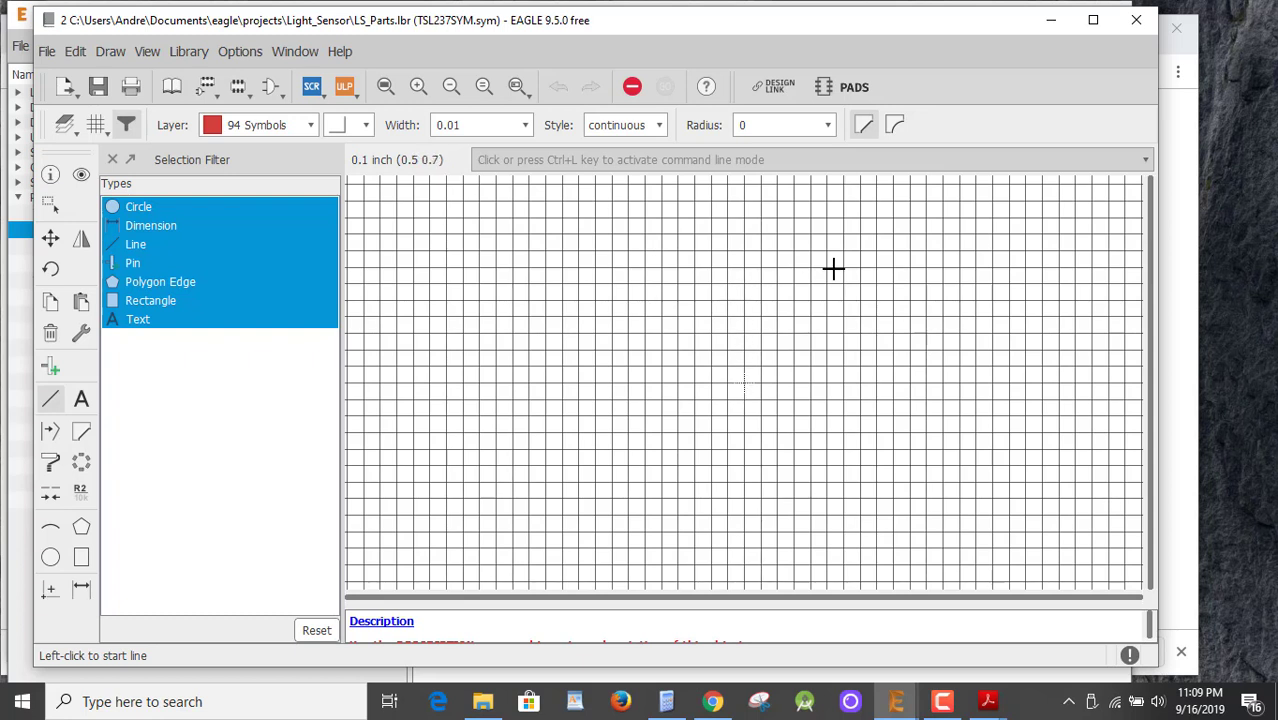
click(675, 318)
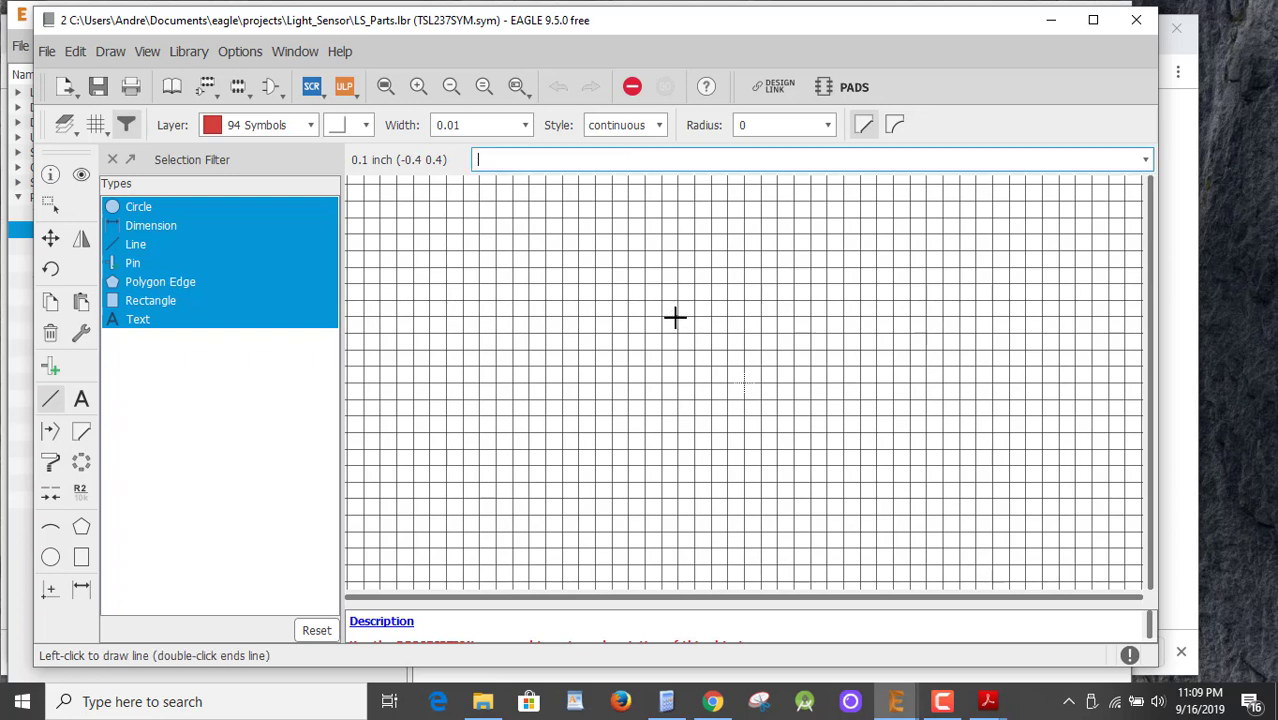
click(840, 317)
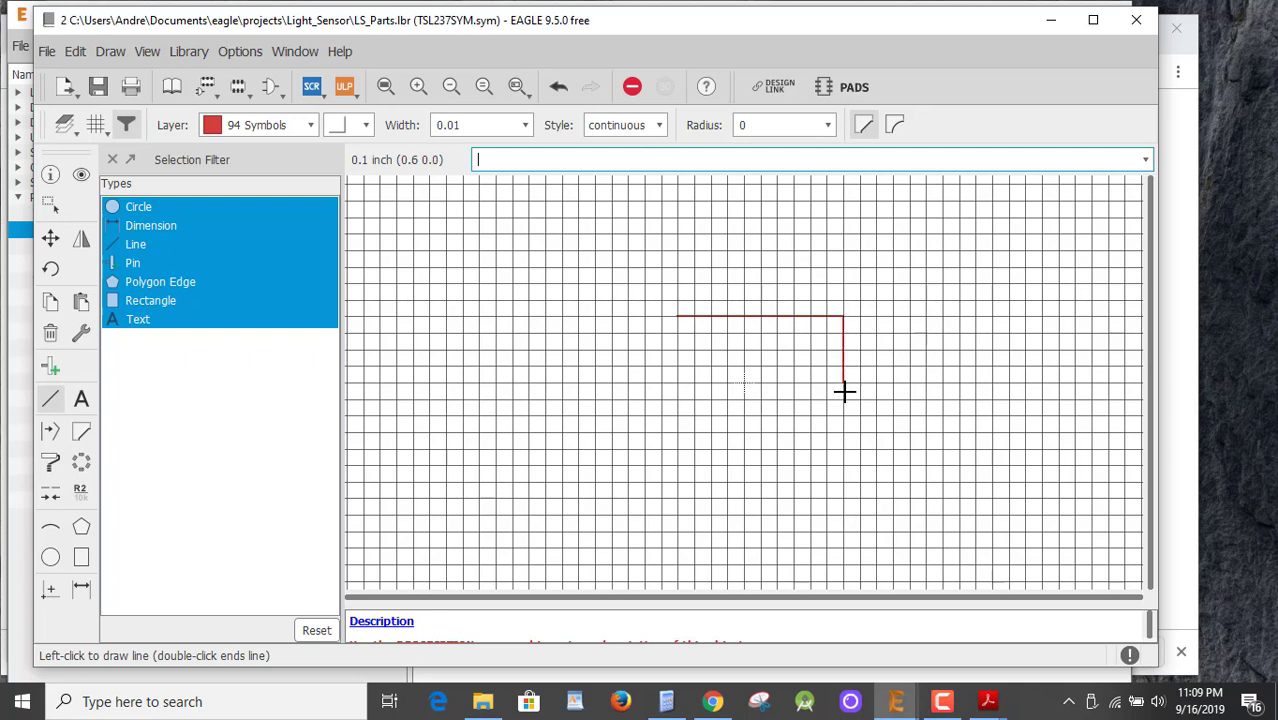
click(842, 463)
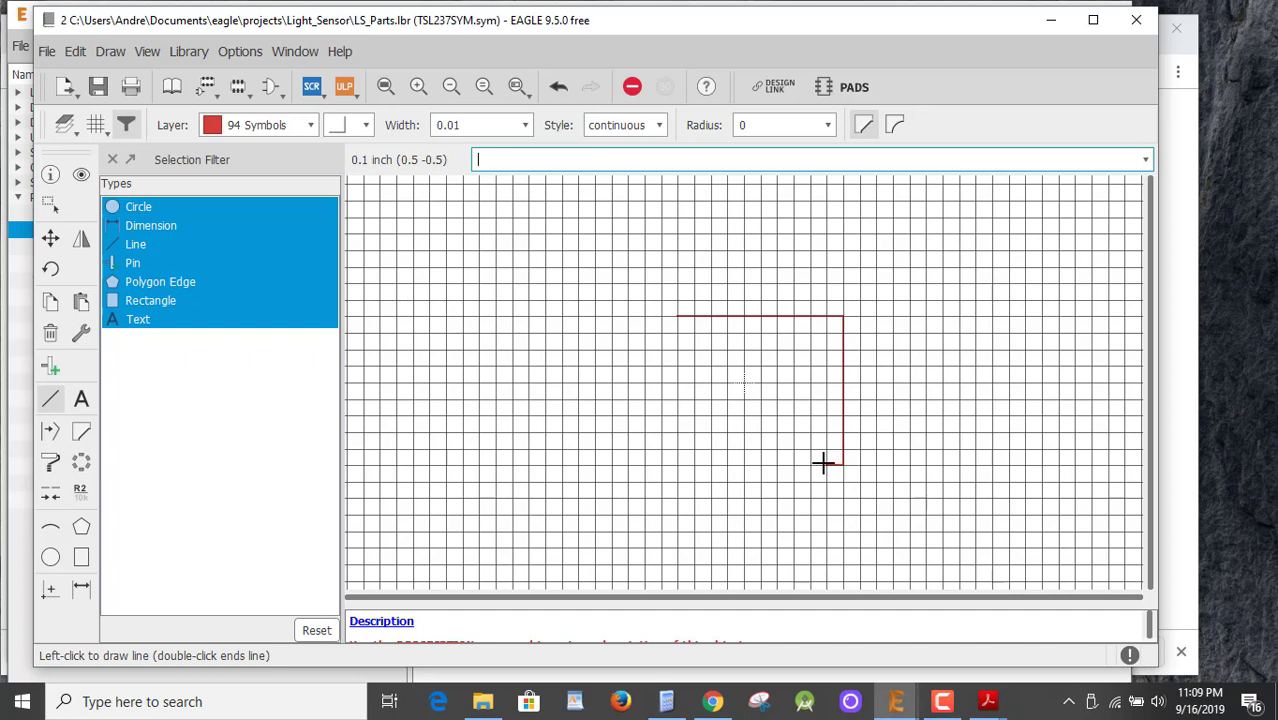
click(679, 464)
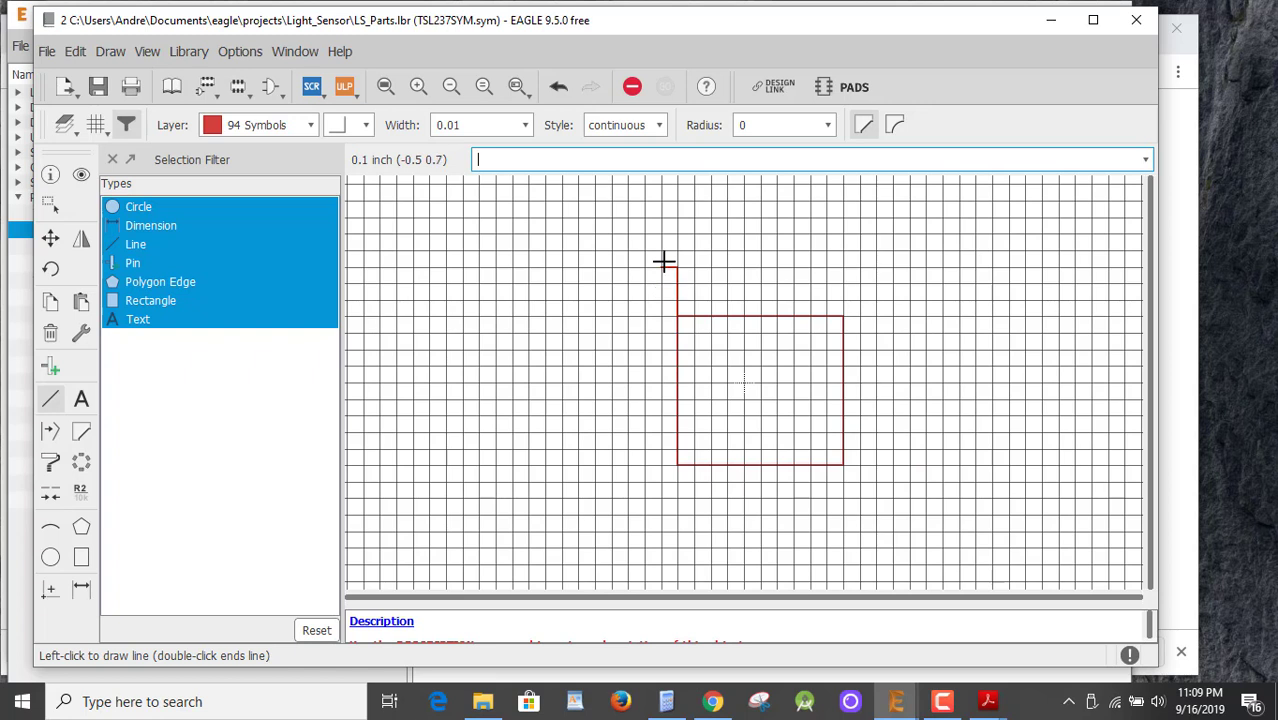
key(Escape)
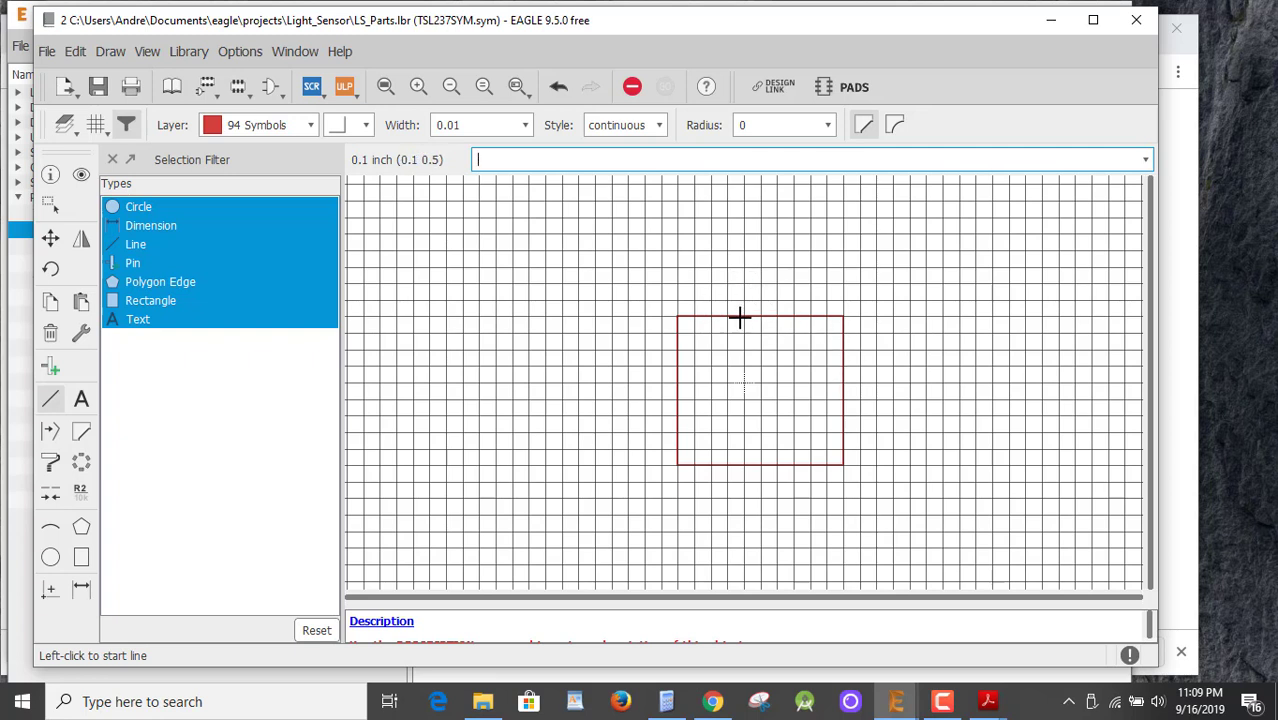
Start placing pins with the preview rotated back to horizontal and direction set to pwr.
click(52, 369)
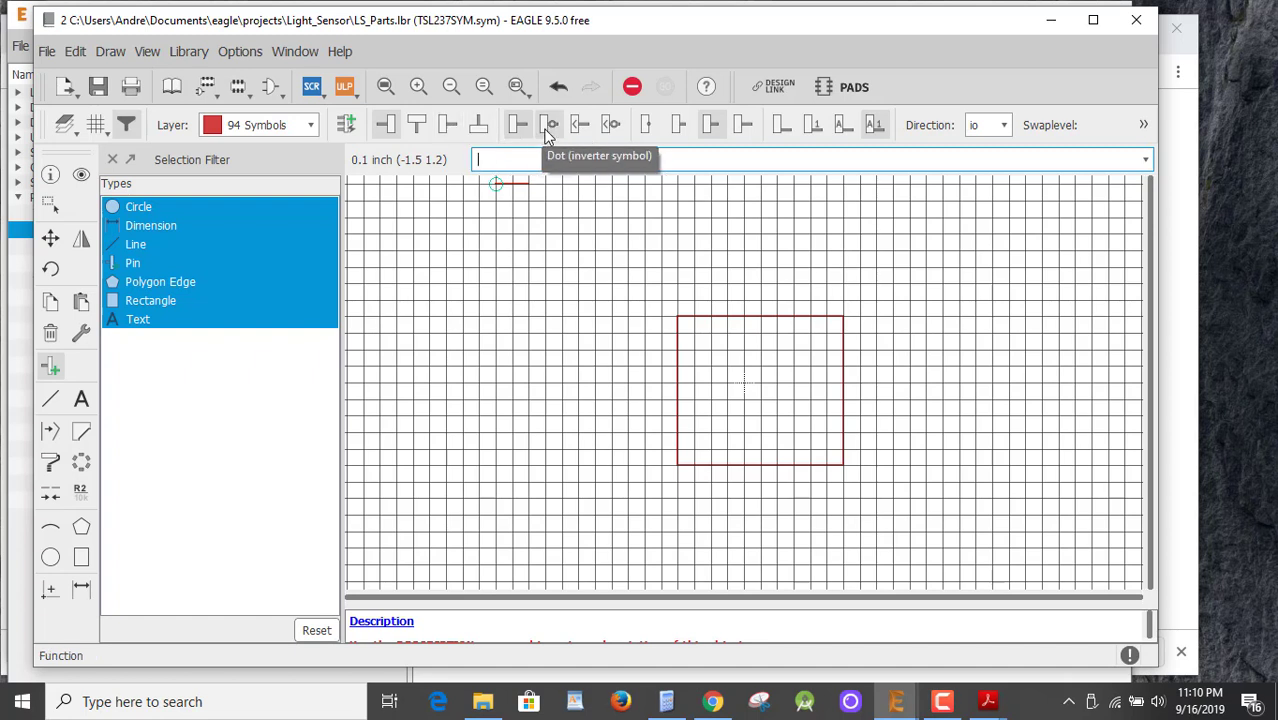
right_click(629, 386)
right_click(629, 386)
right_click(629, 386)
right_click(629, 386)
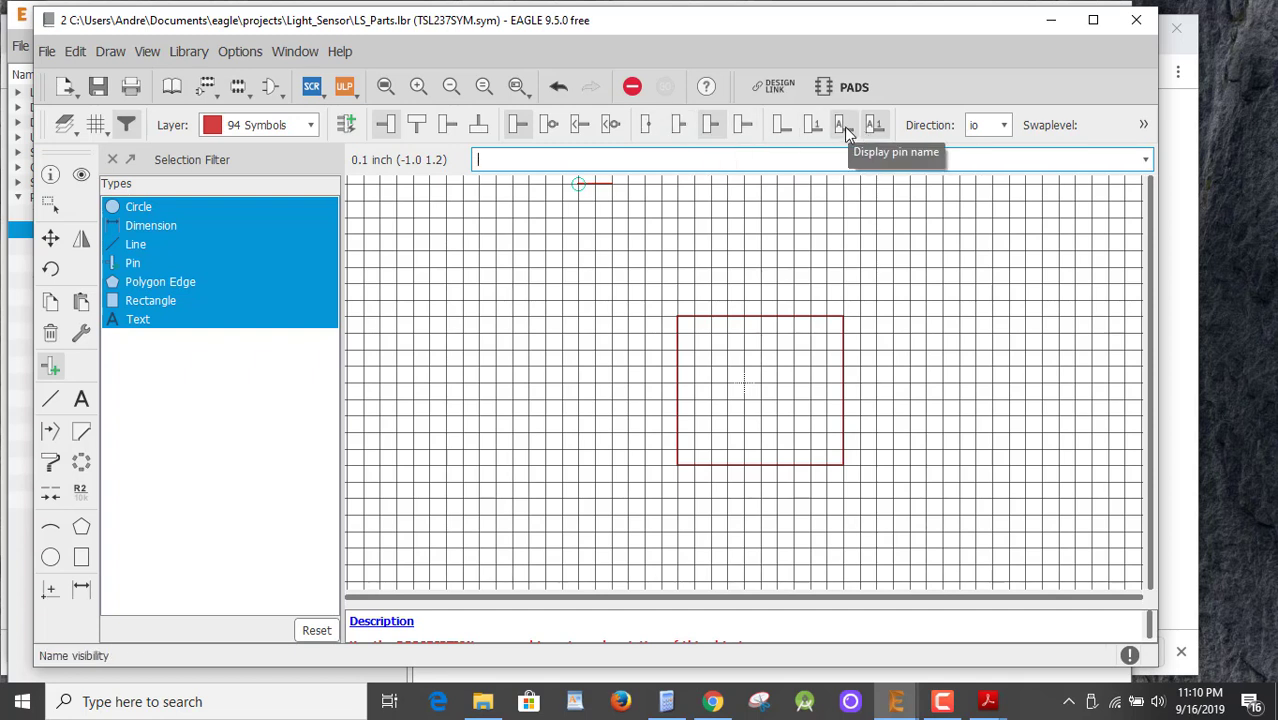
click(1005, 126)
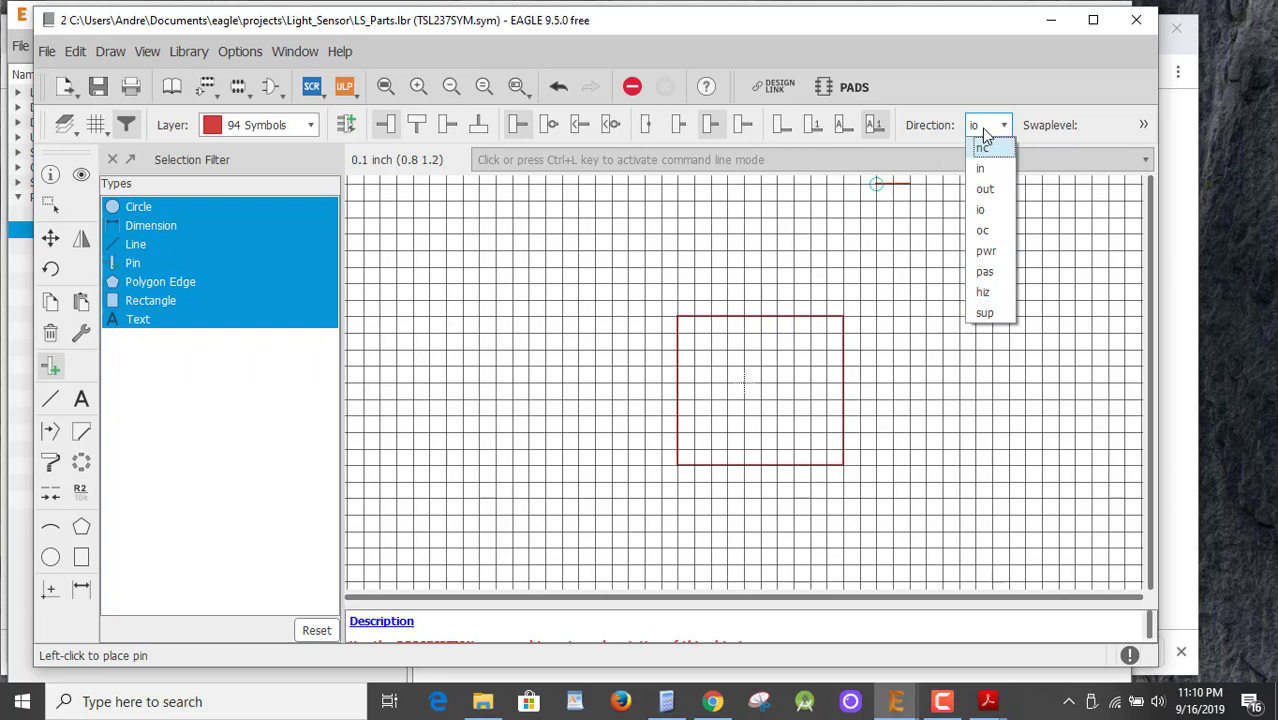
click(986, 252)
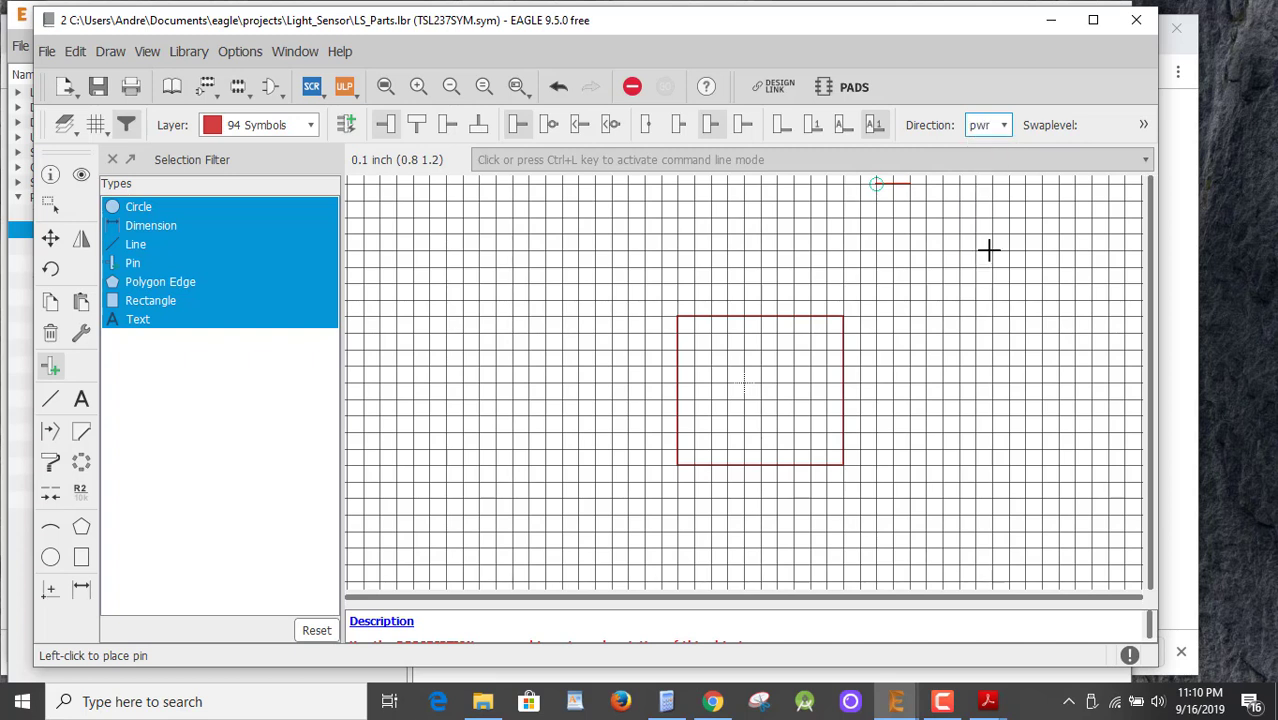
Rotate the pin to point down, place a trial pin above the square, then undo it.
right_click(733, 277)
right_click(732, 277)
right_click(731, 277)
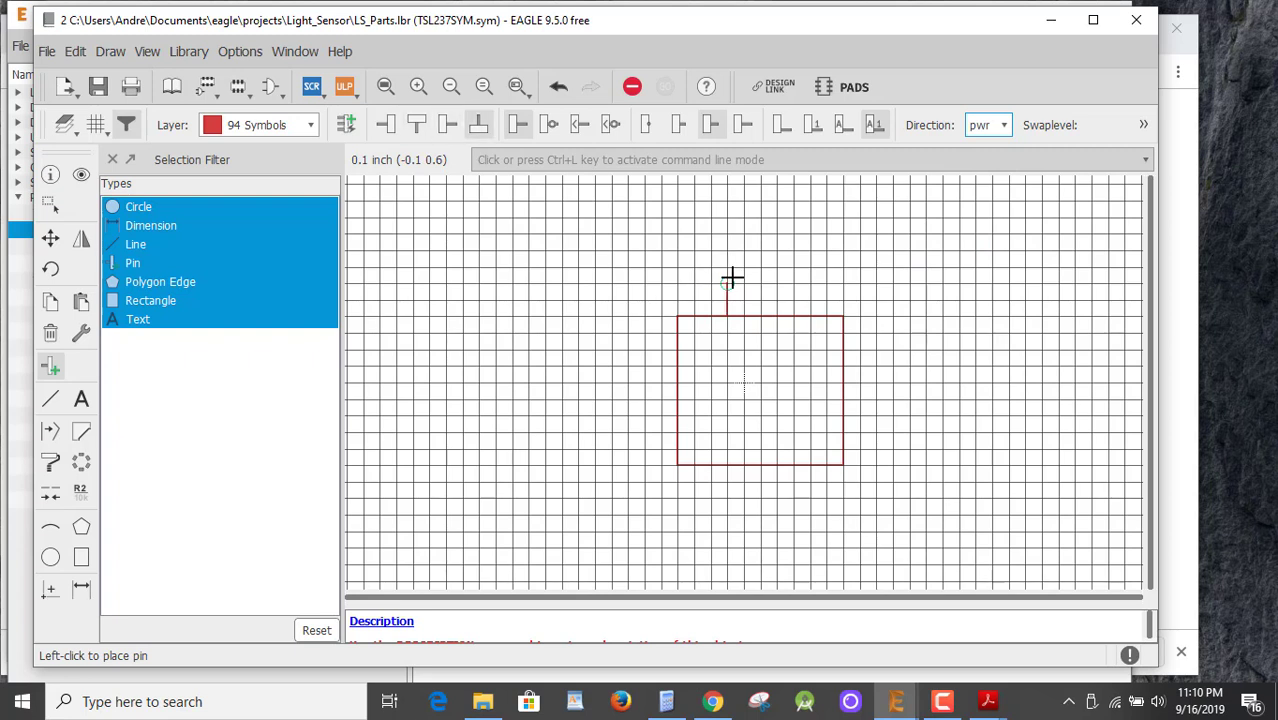
click(763, 281)
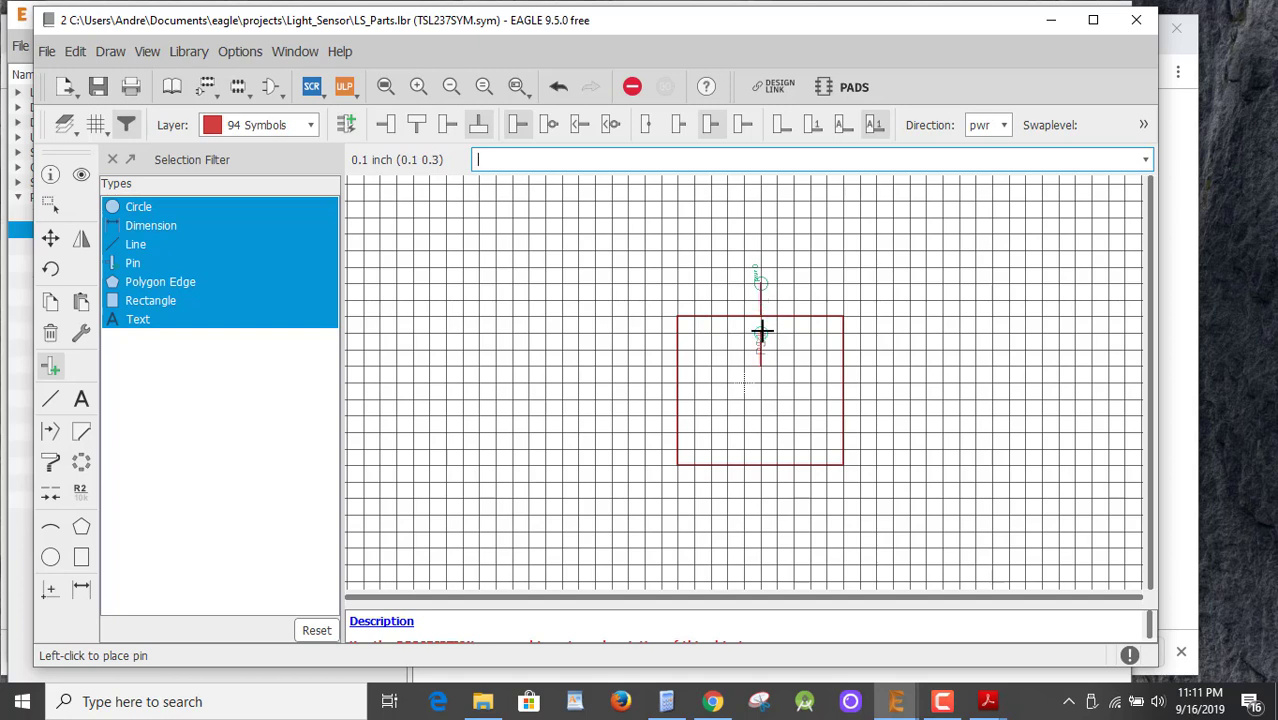
scroll(775, 434, up, 1)
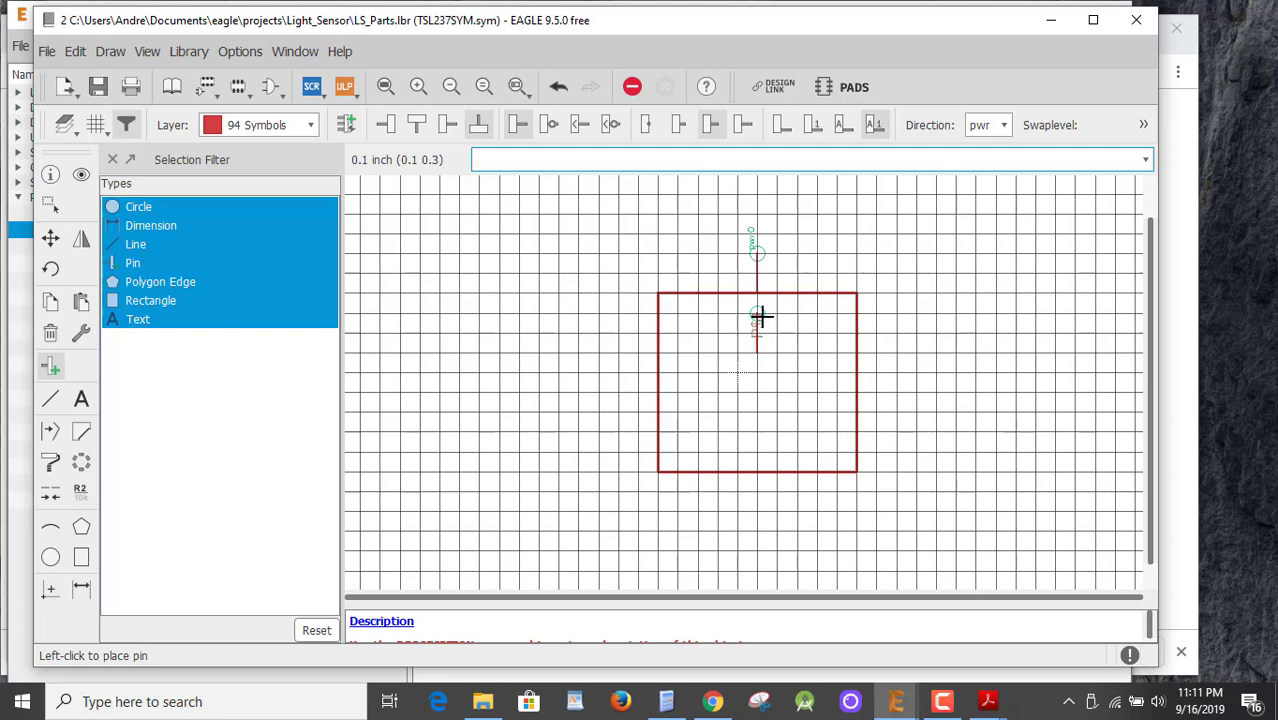
key(ctrl+z)
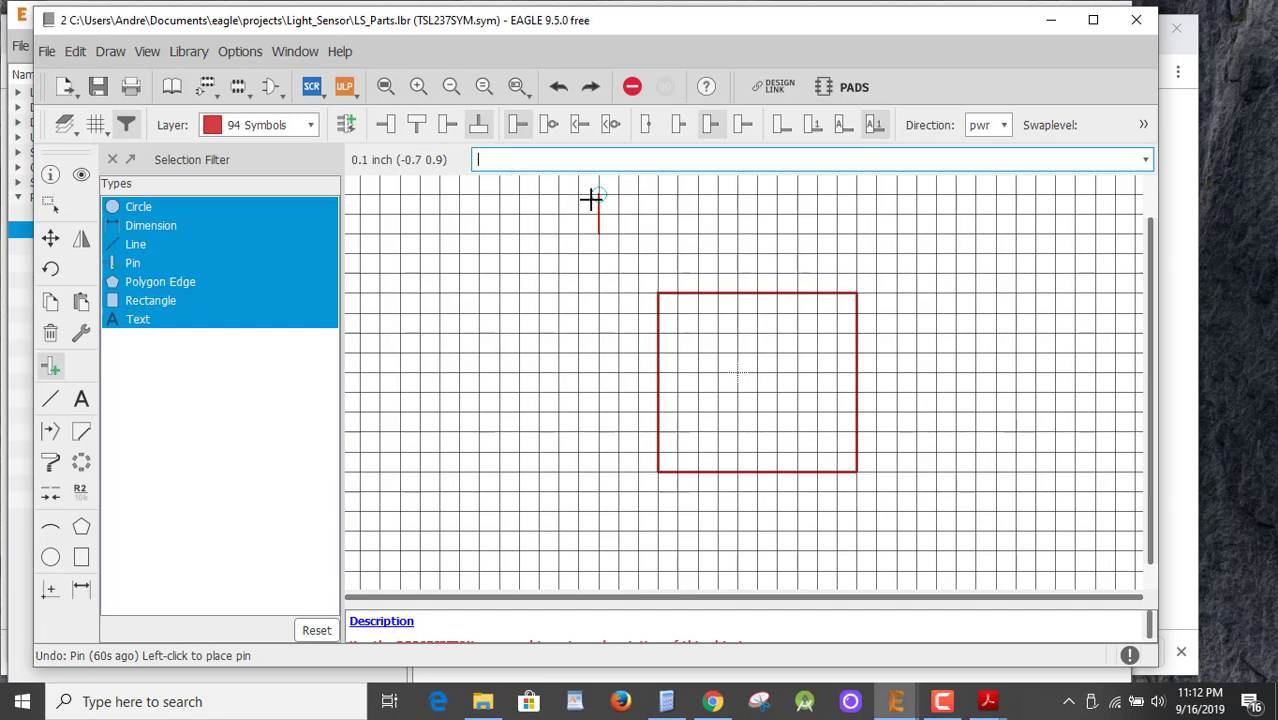
Name the next pin VDD via the 'VDD command, undoing a trial placement along the way.
text('VCC)
key(BackSpace)
key(BackSpace)
text(DD)
click(761, 256)
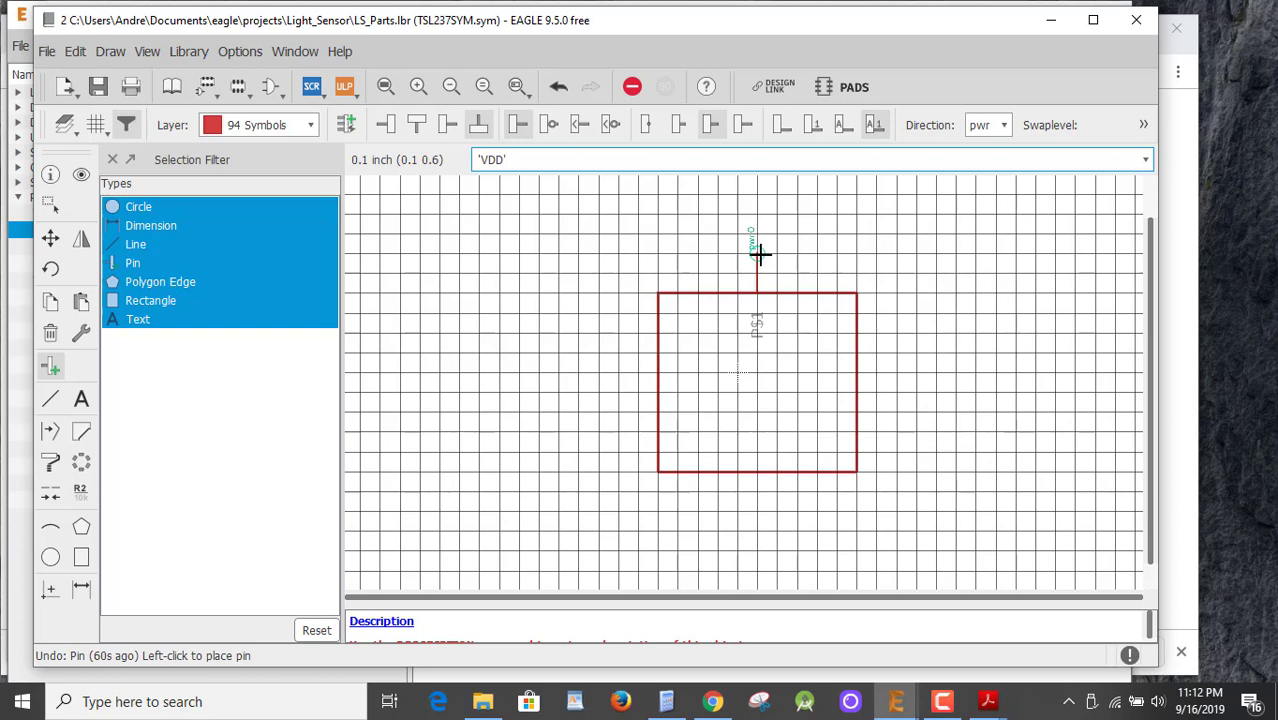
key(ctrl+z)
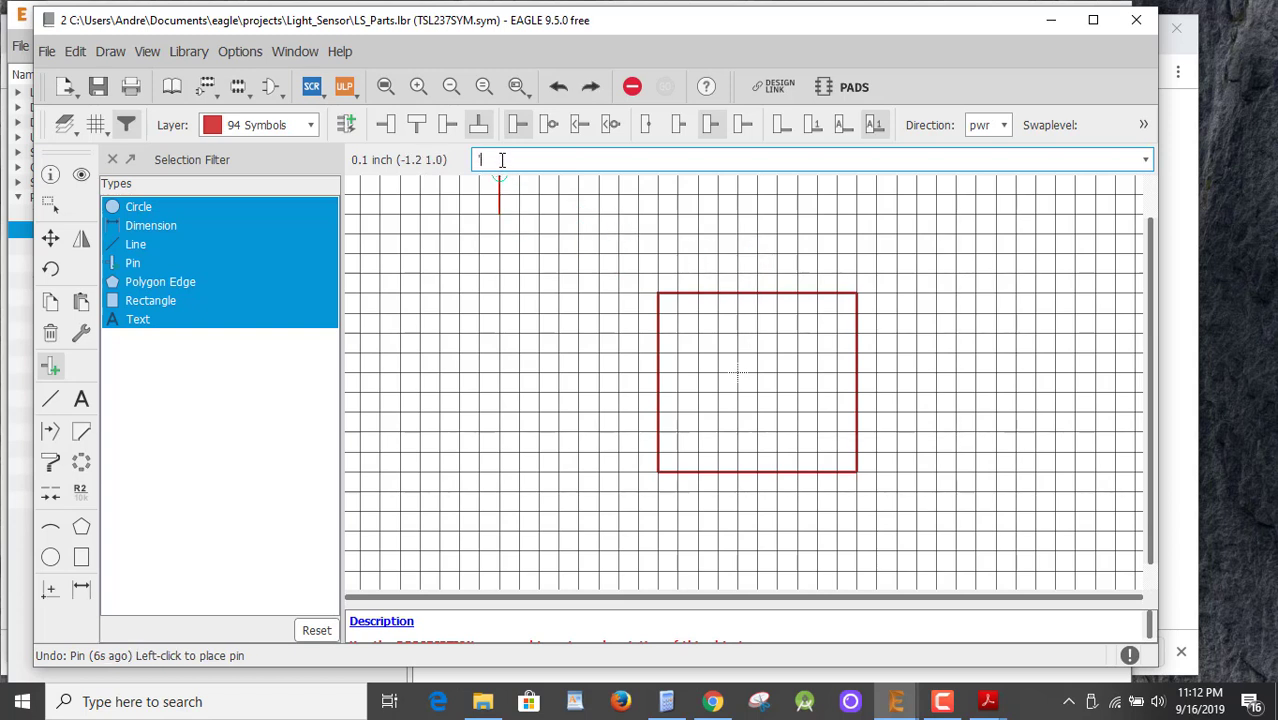
text('VDD)
key(Return)
Place the VDD pin on the top edge, GND on the bottom edge and OUT on the right edge.
click(759, 255)
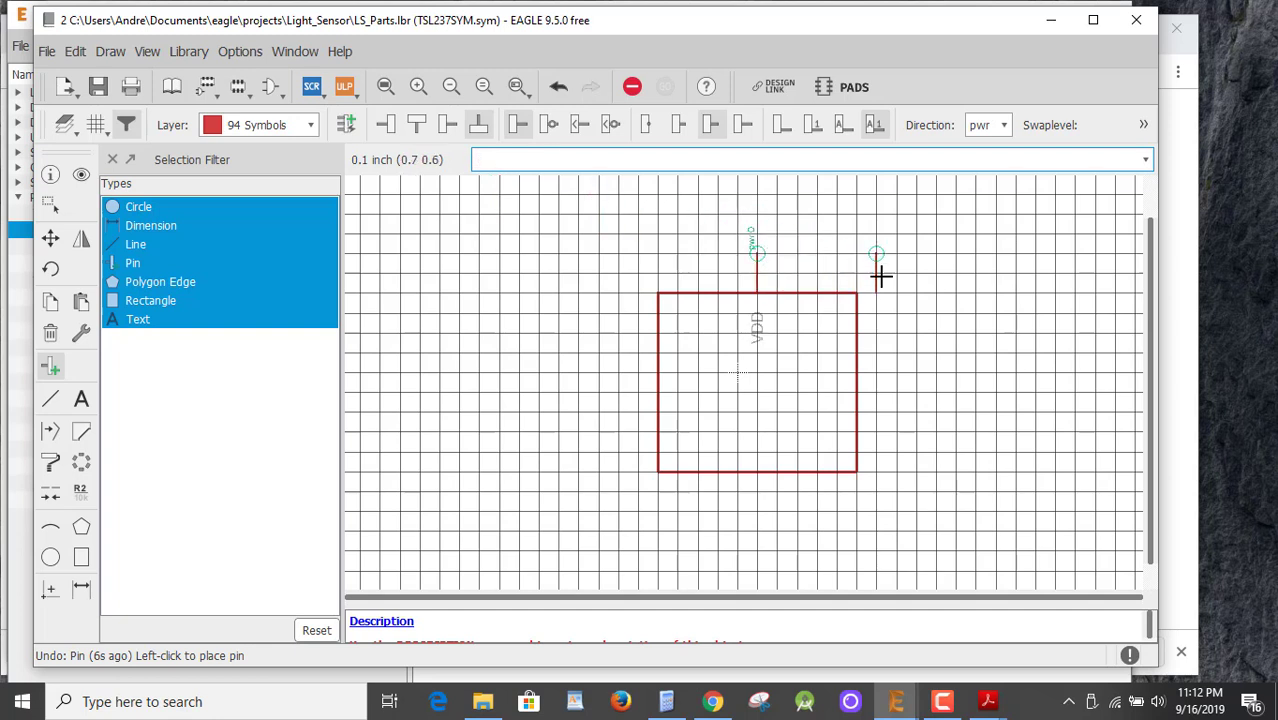
right_click(895, 455)
right_click(895, 455)
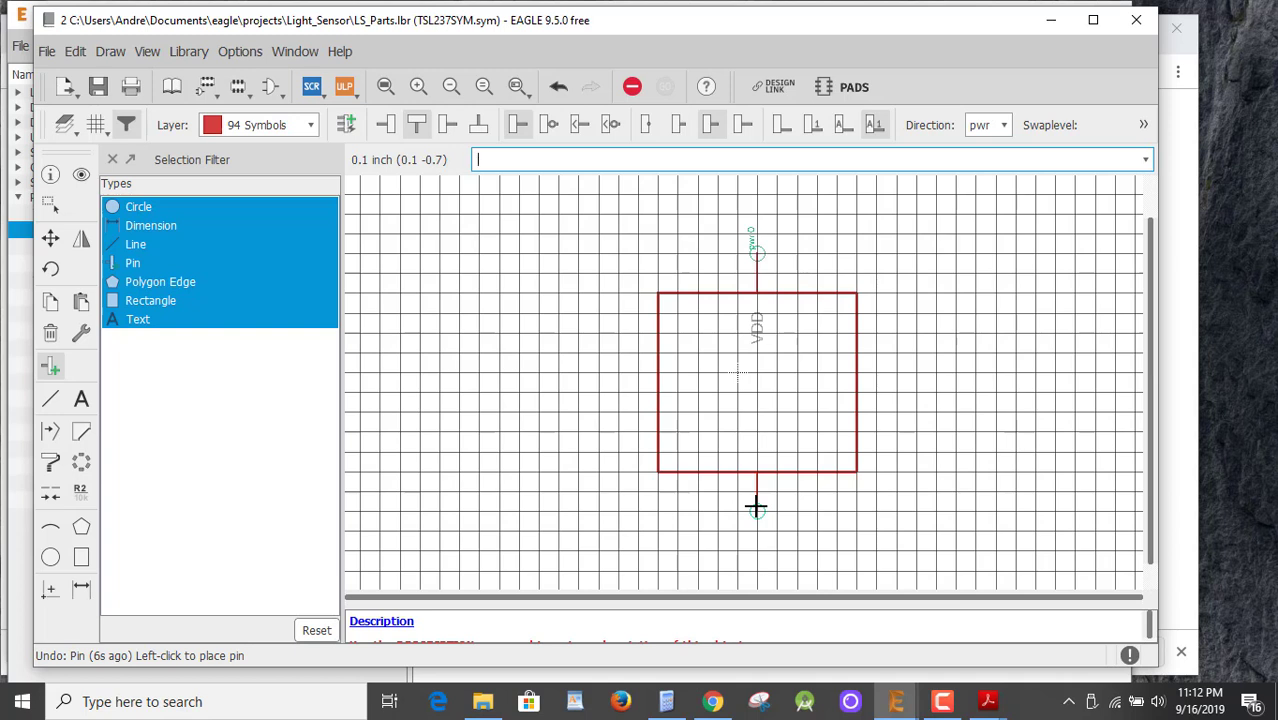
text('GND)
key(Return)
click(755, 507)
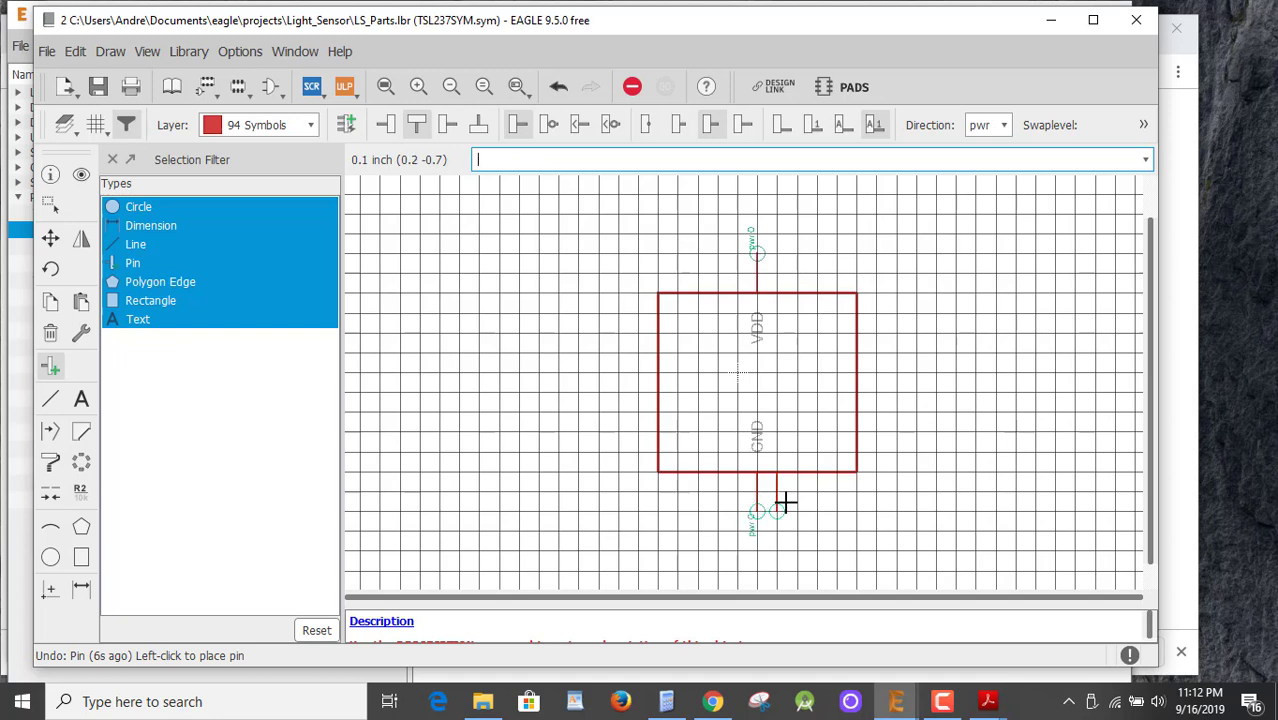
right_click(918, 425)
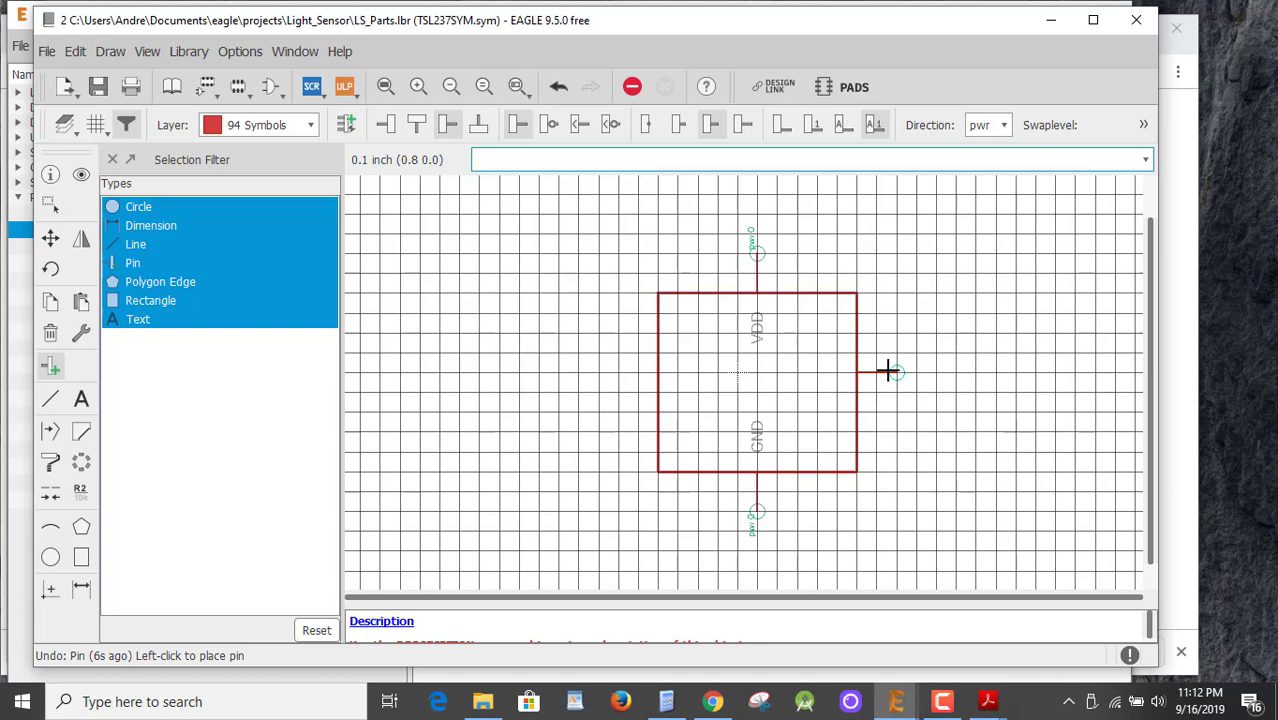
text('OUT')
key(Return)
click(891, 373)
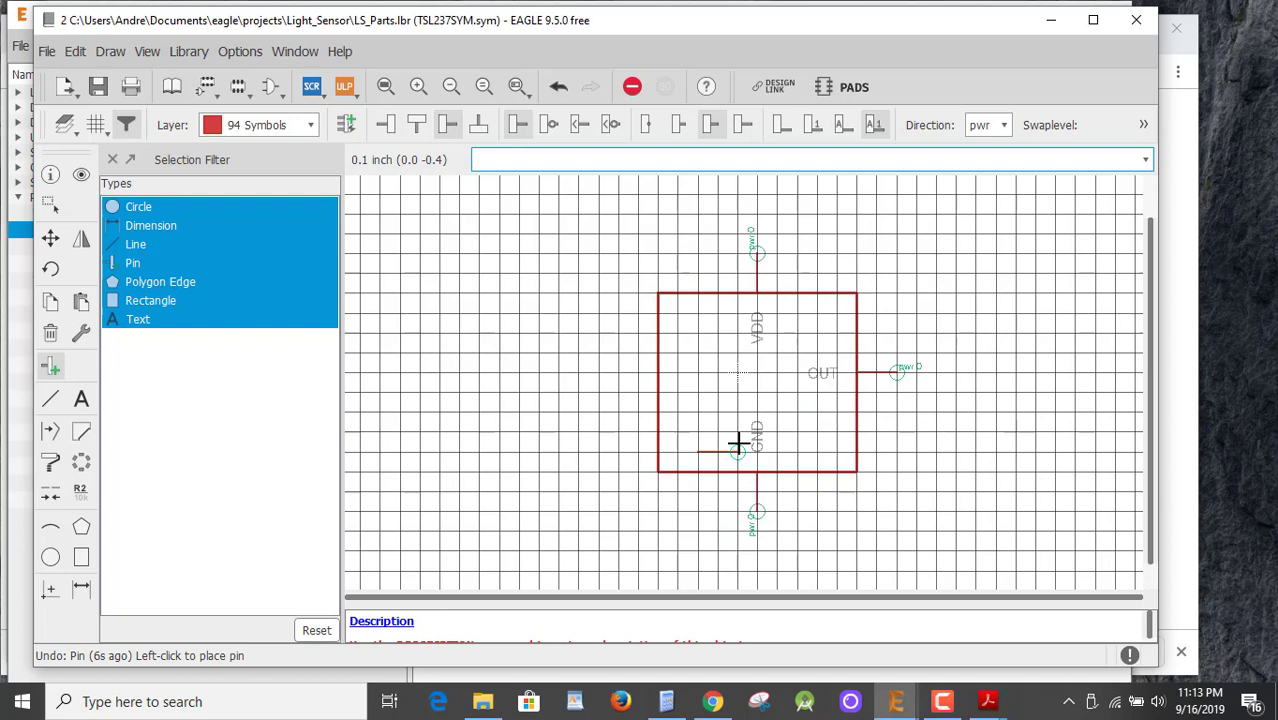
key(Escape)
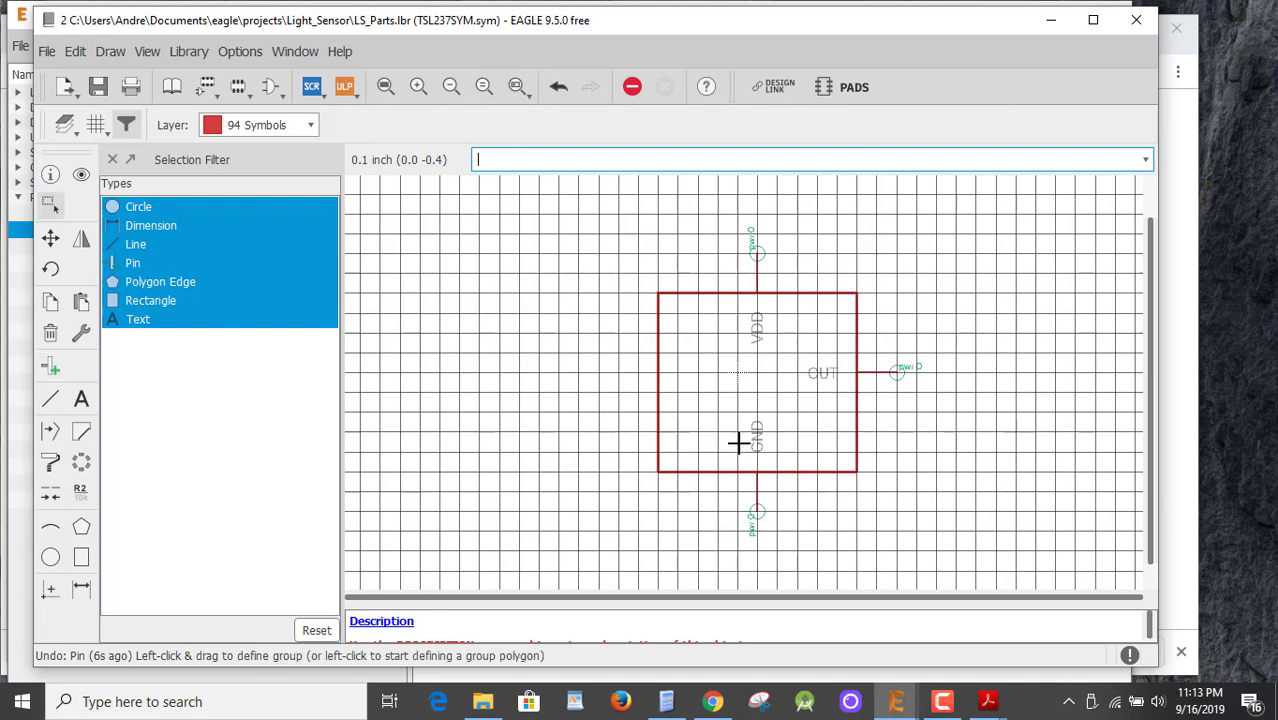
Move the box's corners and edges to reshape it into a narrower square.
click(50, 238)
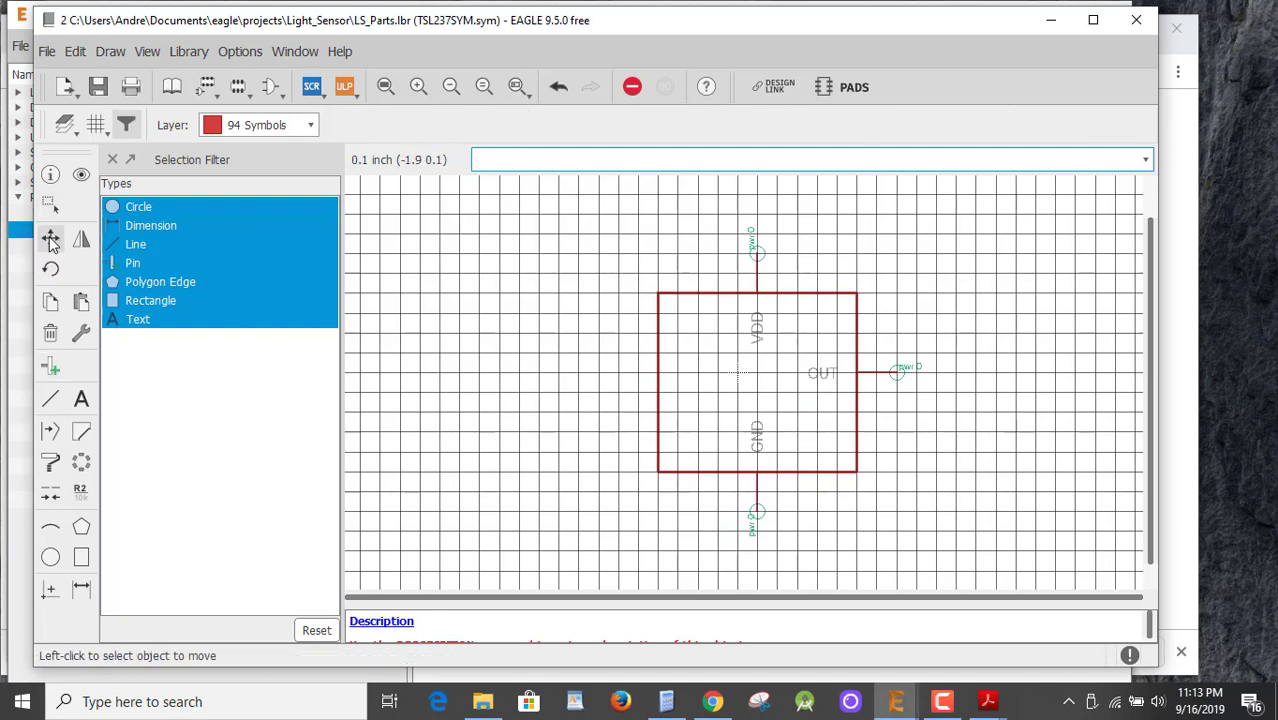
click(657, 470)
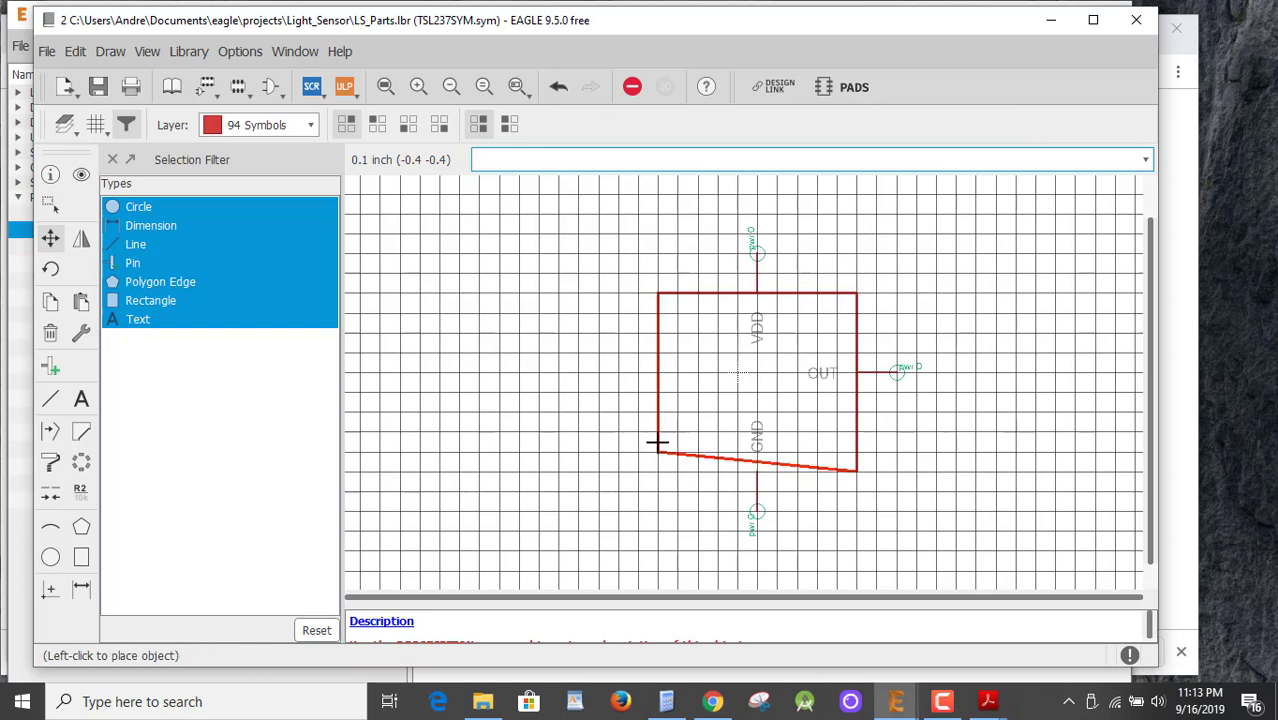
click(657, 432)
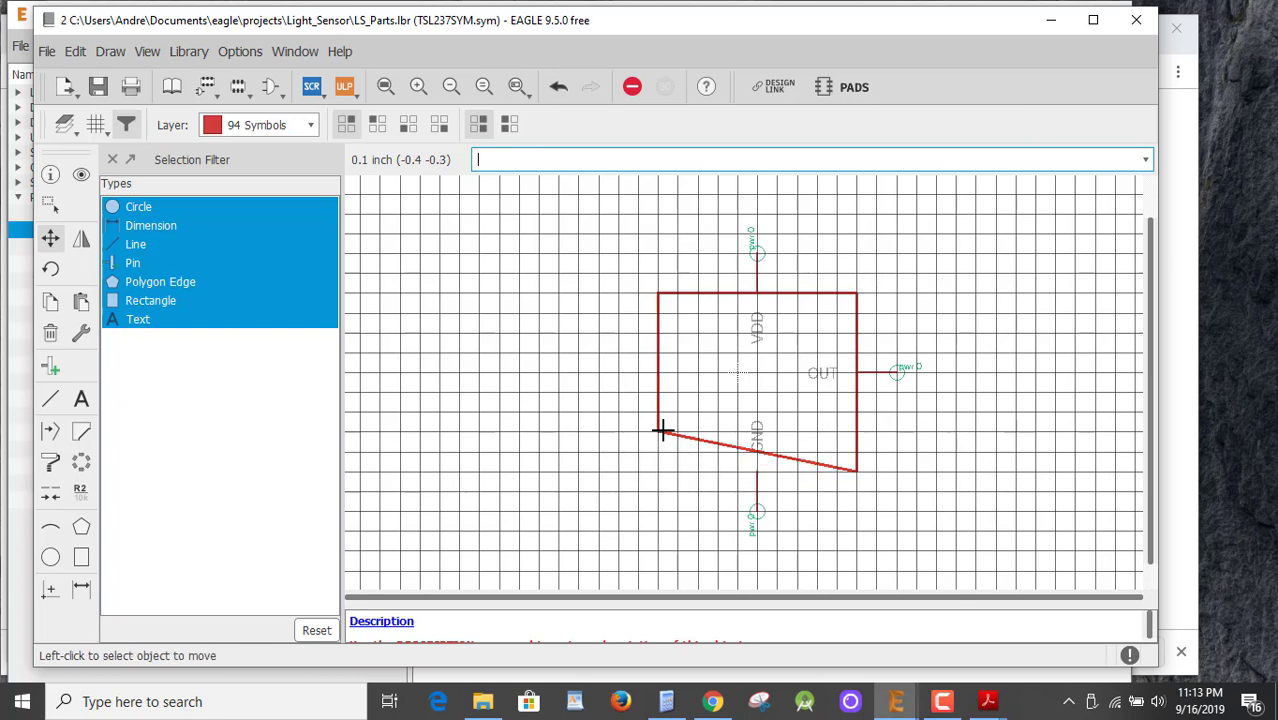
click(853, 469)
click(857, 432)
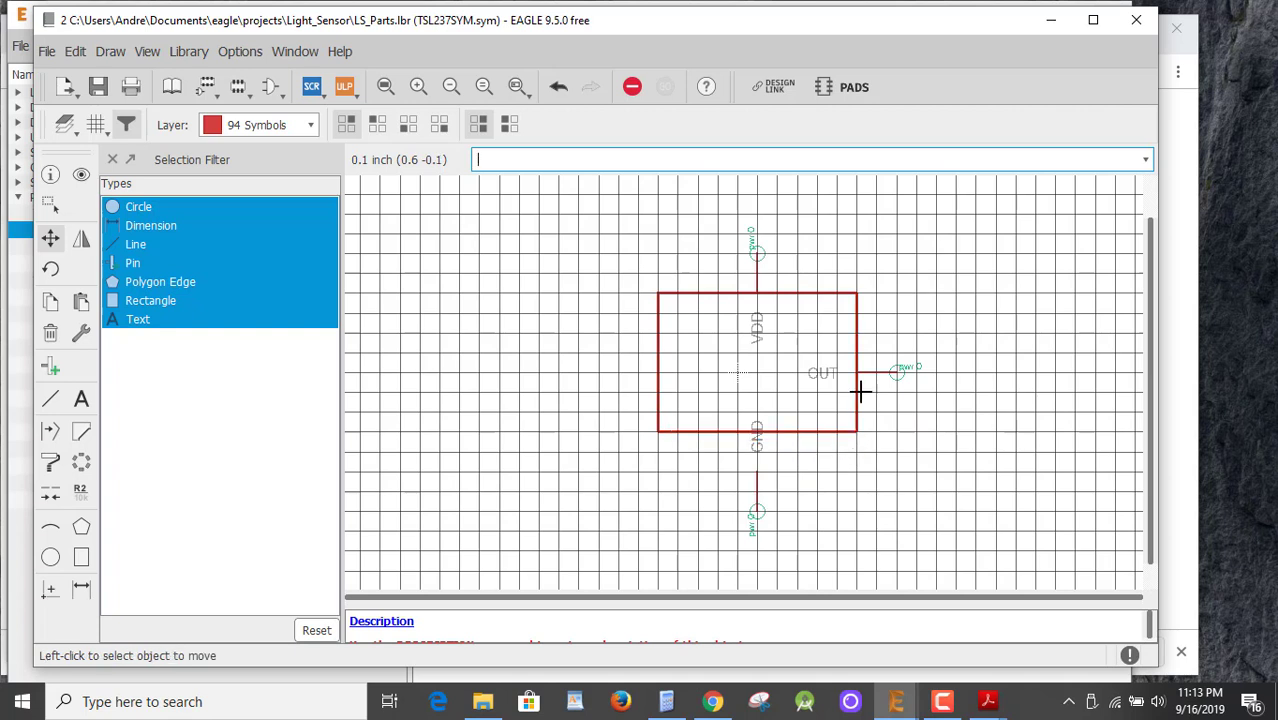
click(853, 292)
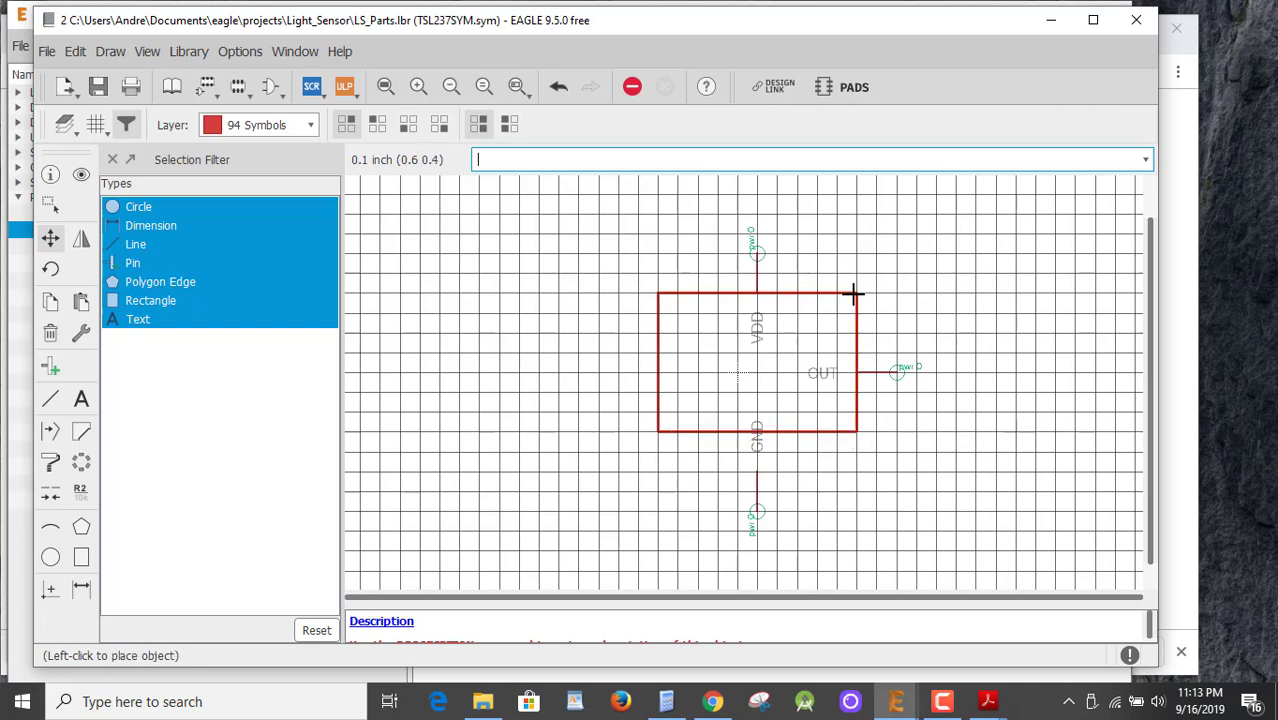
click(855, 293)
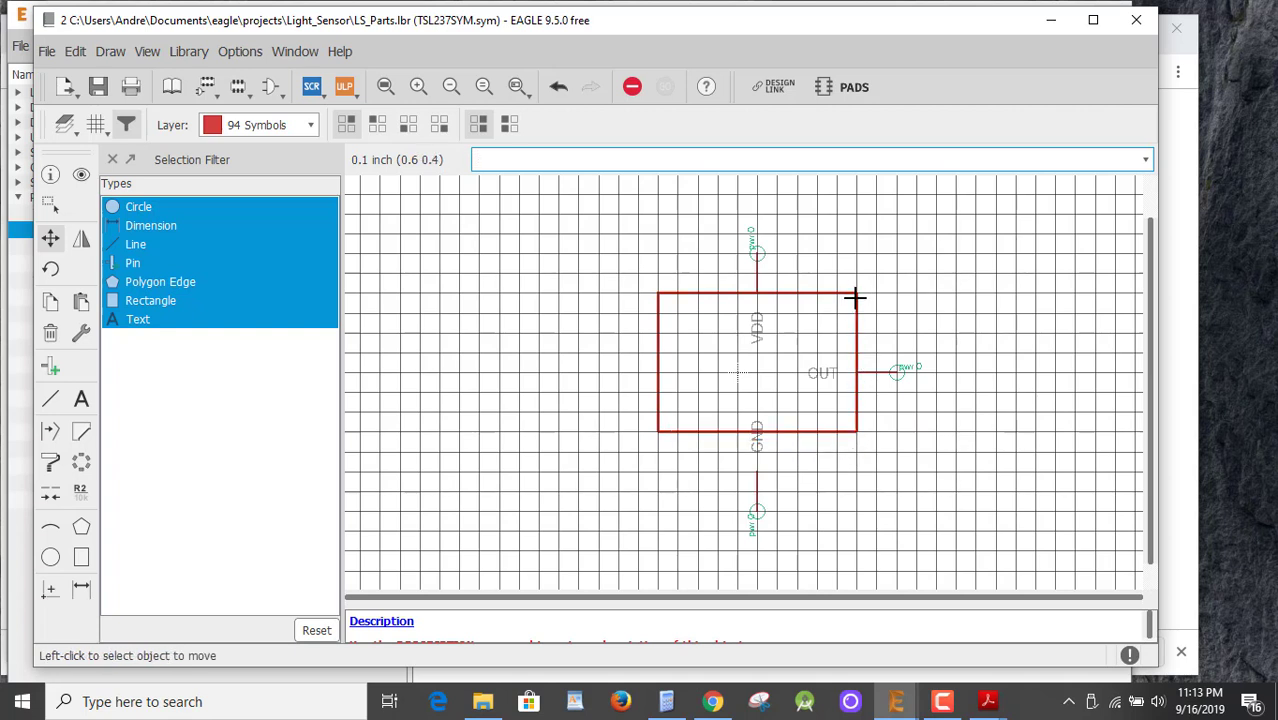
click(859, 360)
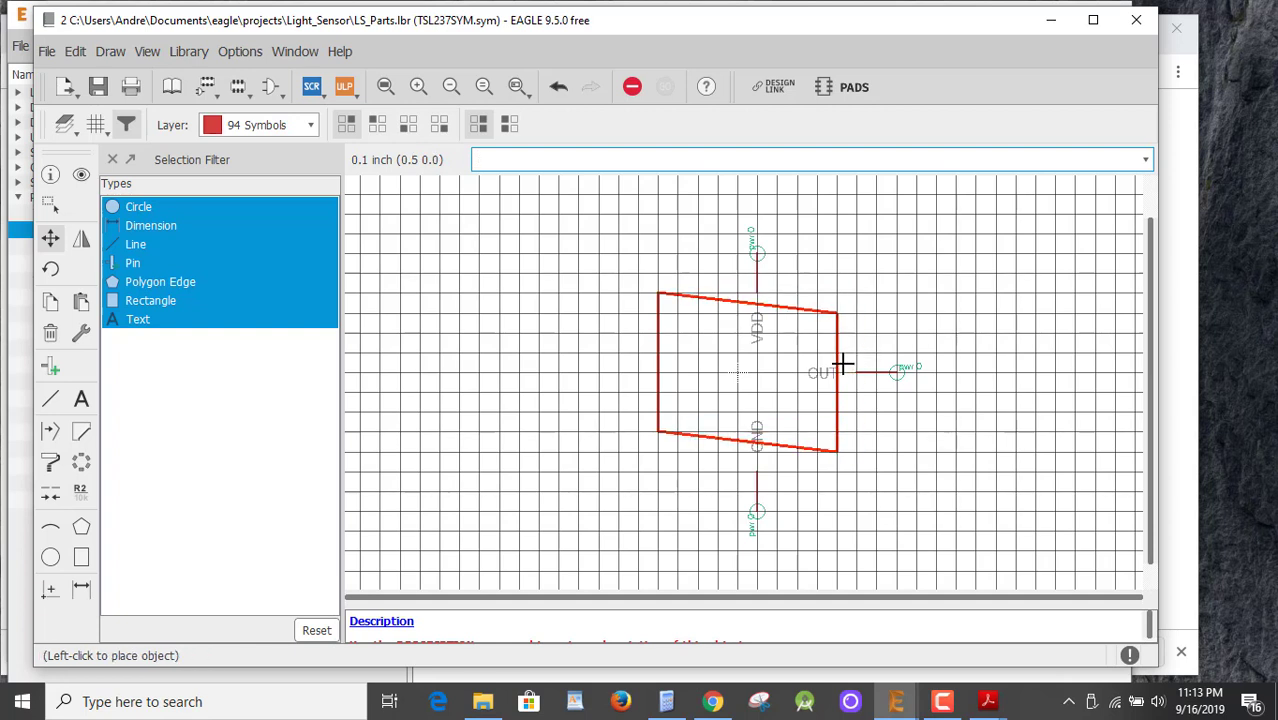
click(816, 355)
click(659, 364)
click(694, 372)
Move the OUT and GND pins flush against the box's right and bottom edges.
click(899, 372)
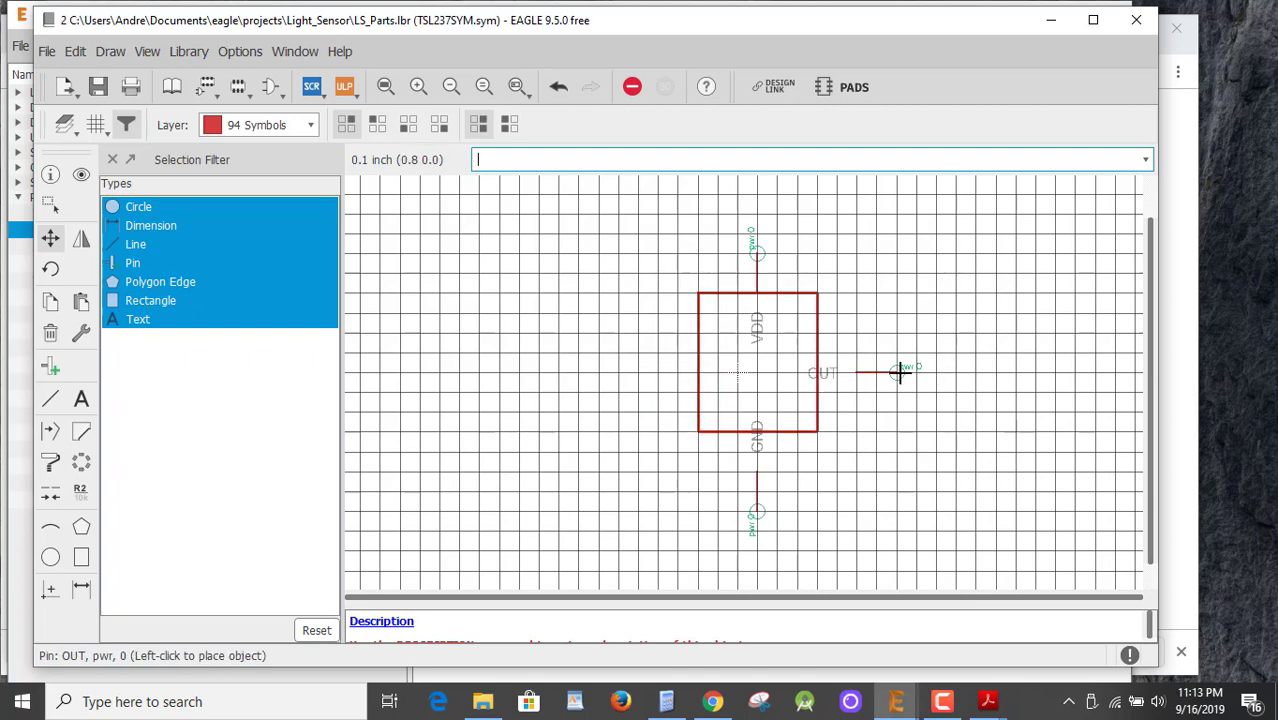
click(863, 372)
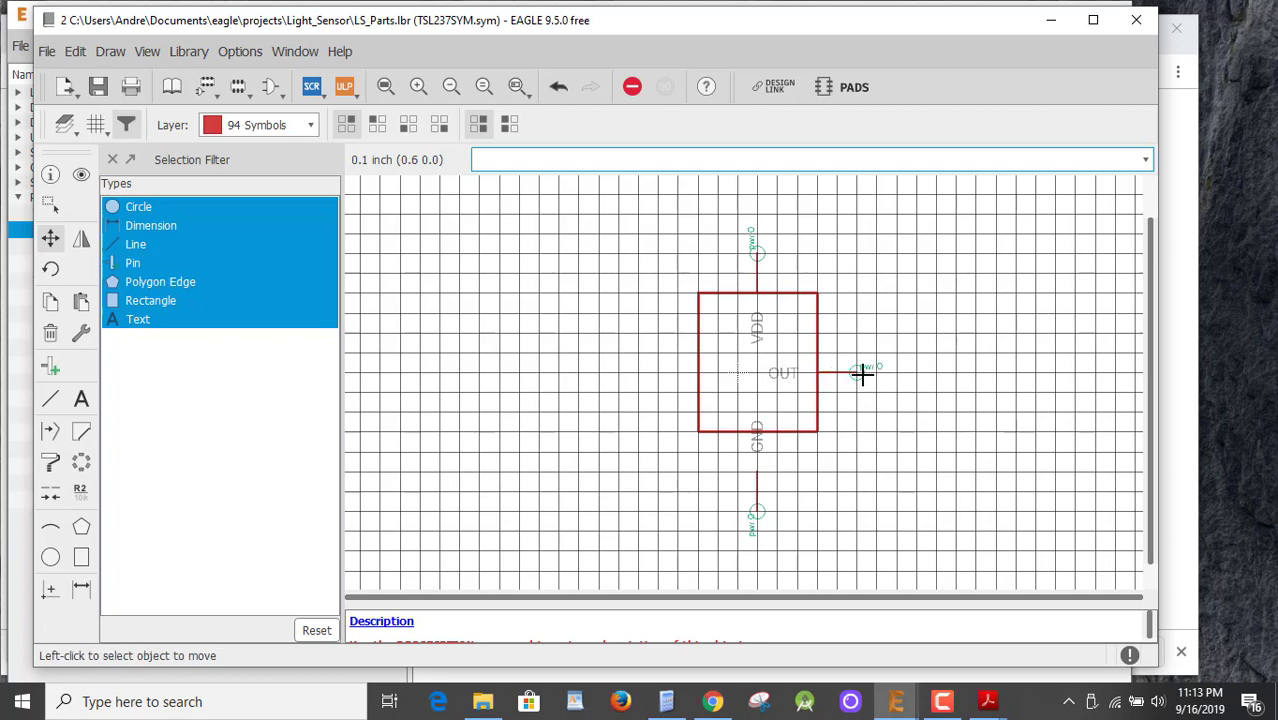
click(755, 507)
click(757, 477)
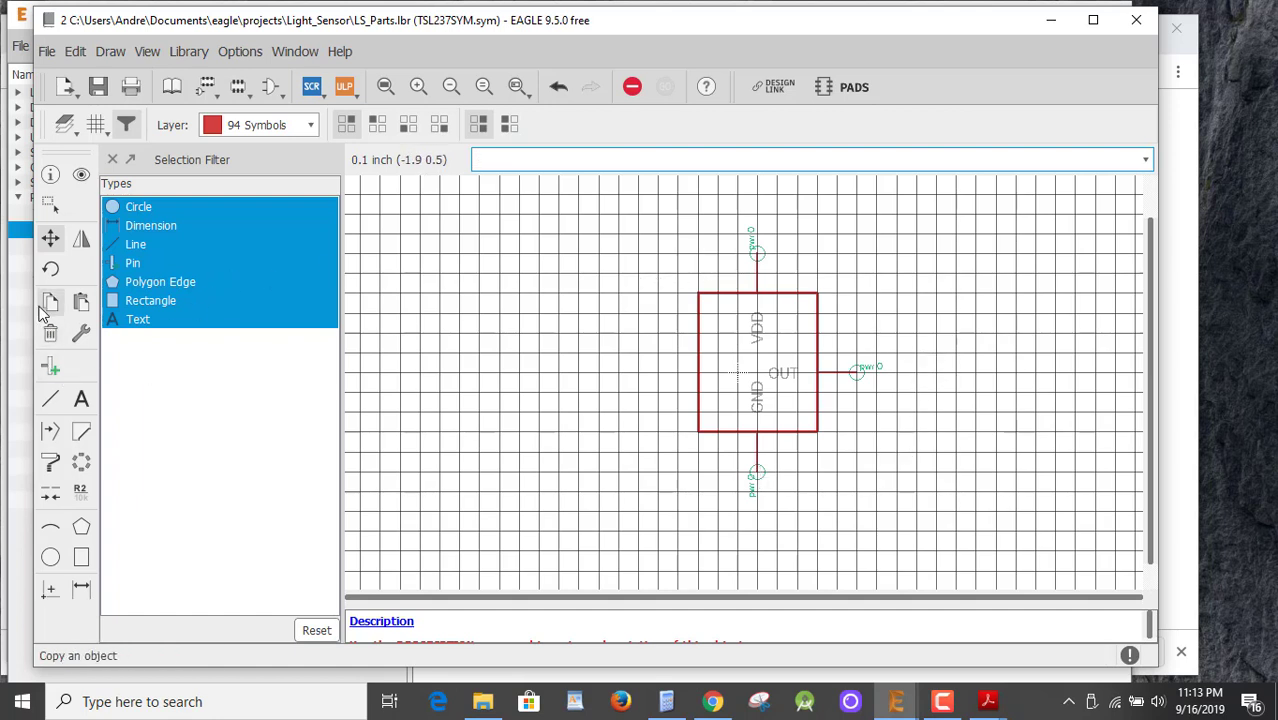
click(82, 401)
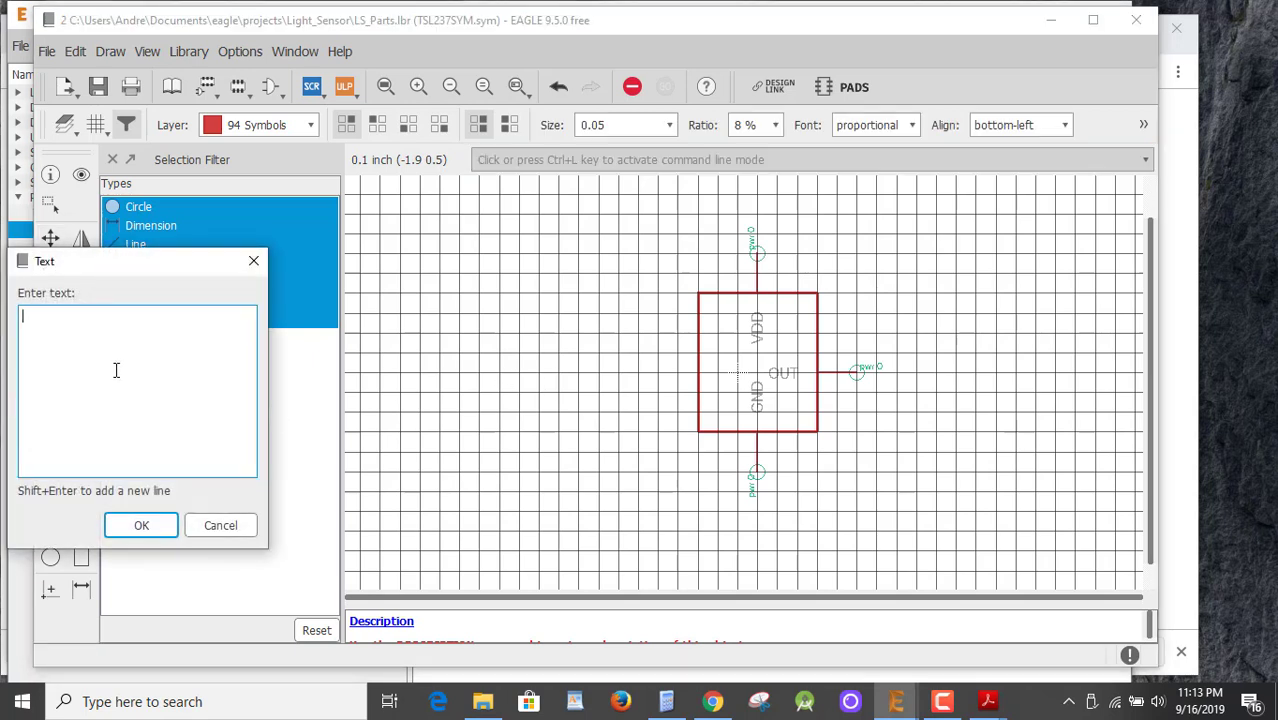
Place a >NAME text label above the box's top-left corner, then save LS_Parts.
text(>NAME)
click(122, 527)
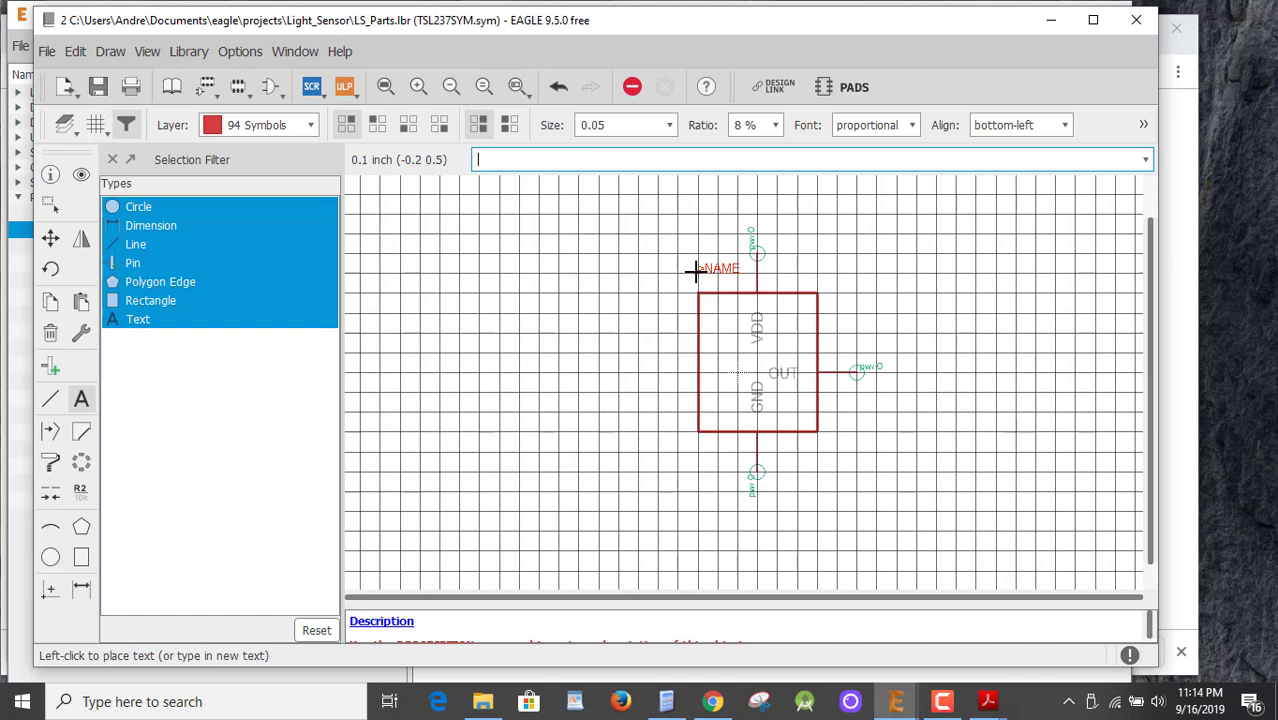
click(697, 272)
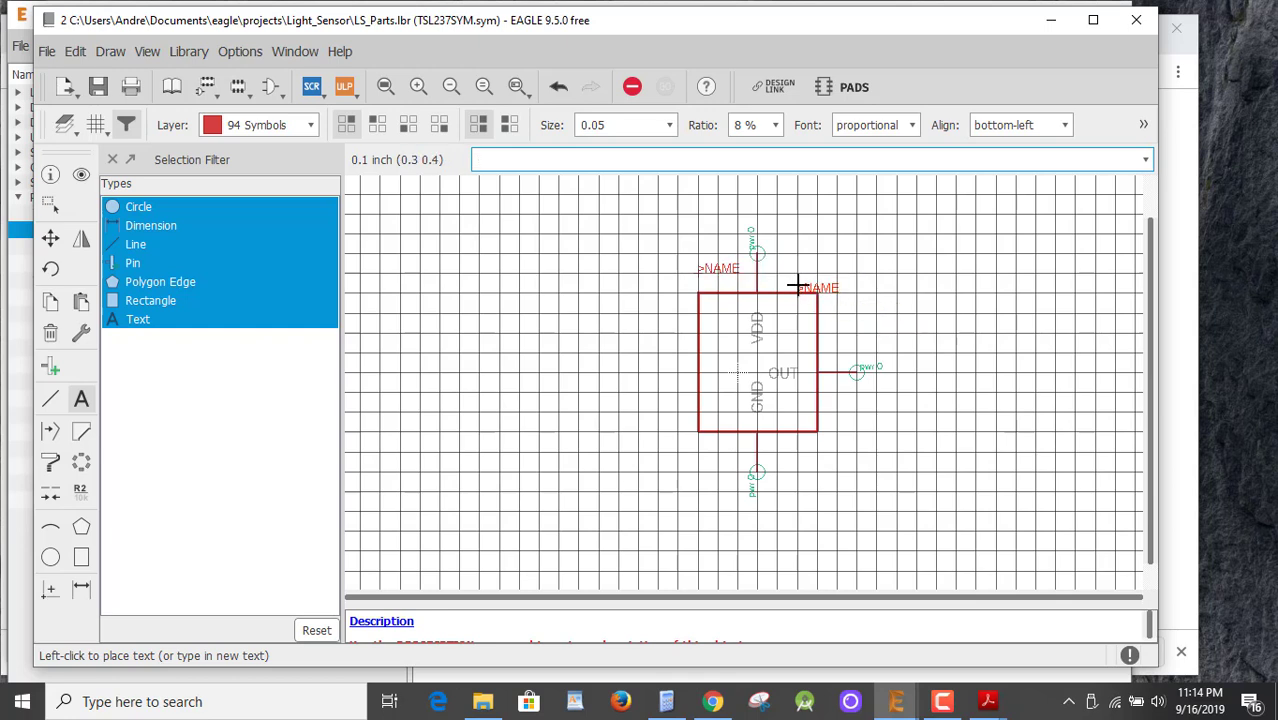
click(797, 285)
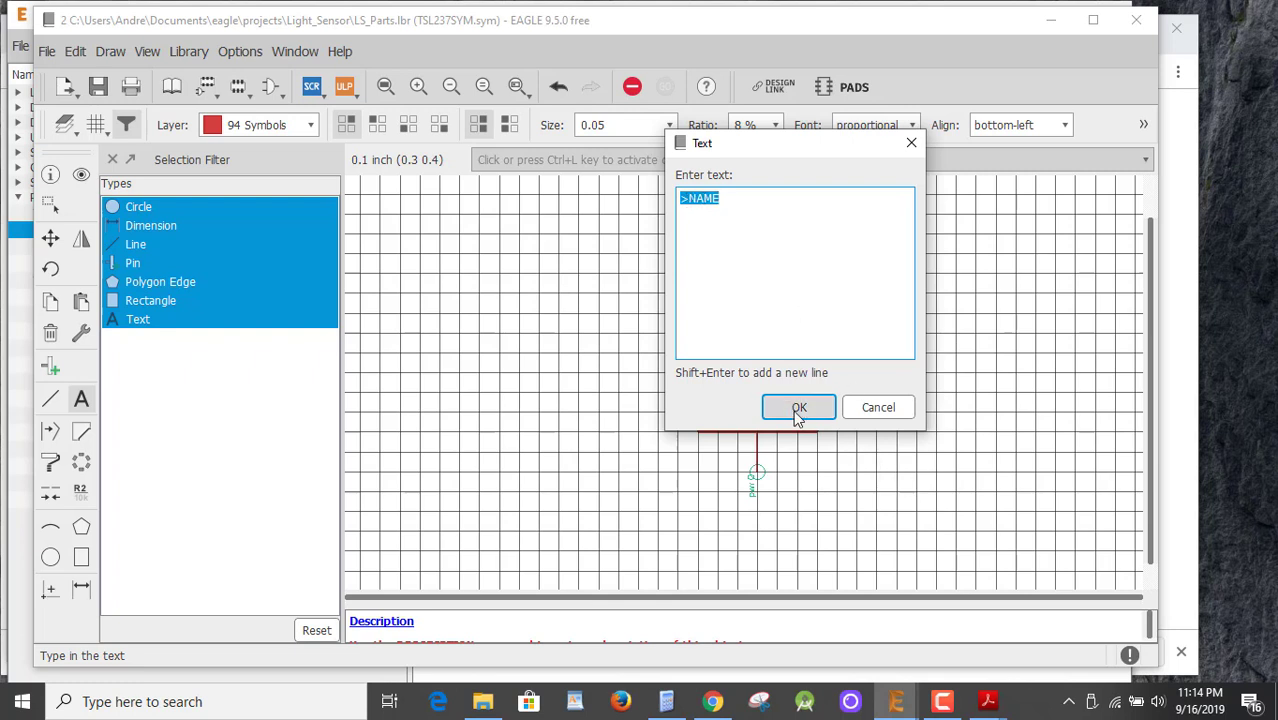
click(891, 406)
key(Escape)
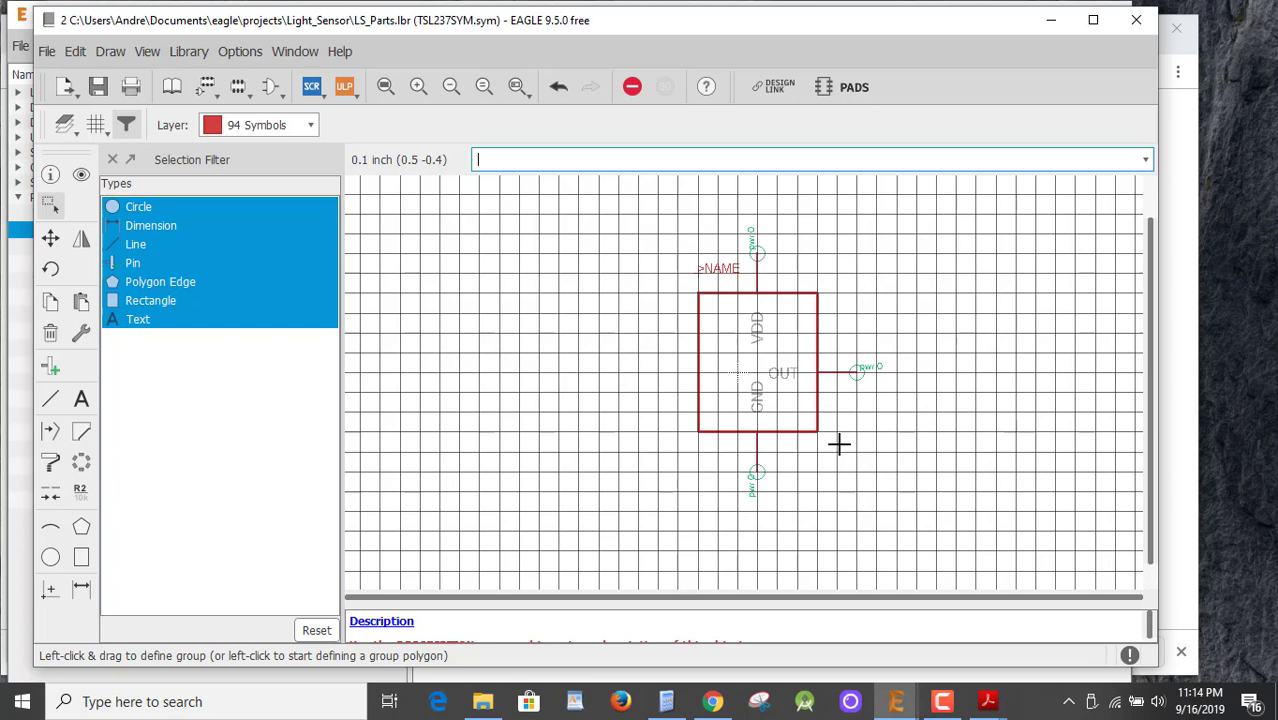
click(96, 89)
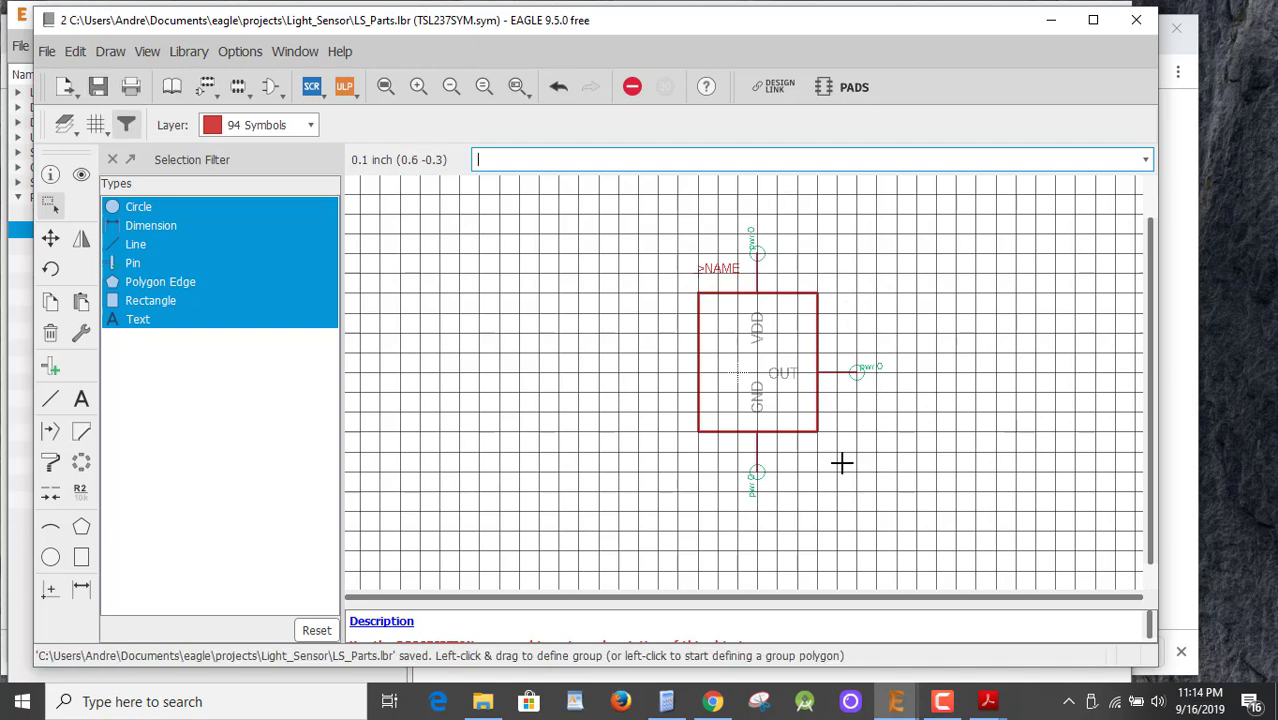
click(172, 88)
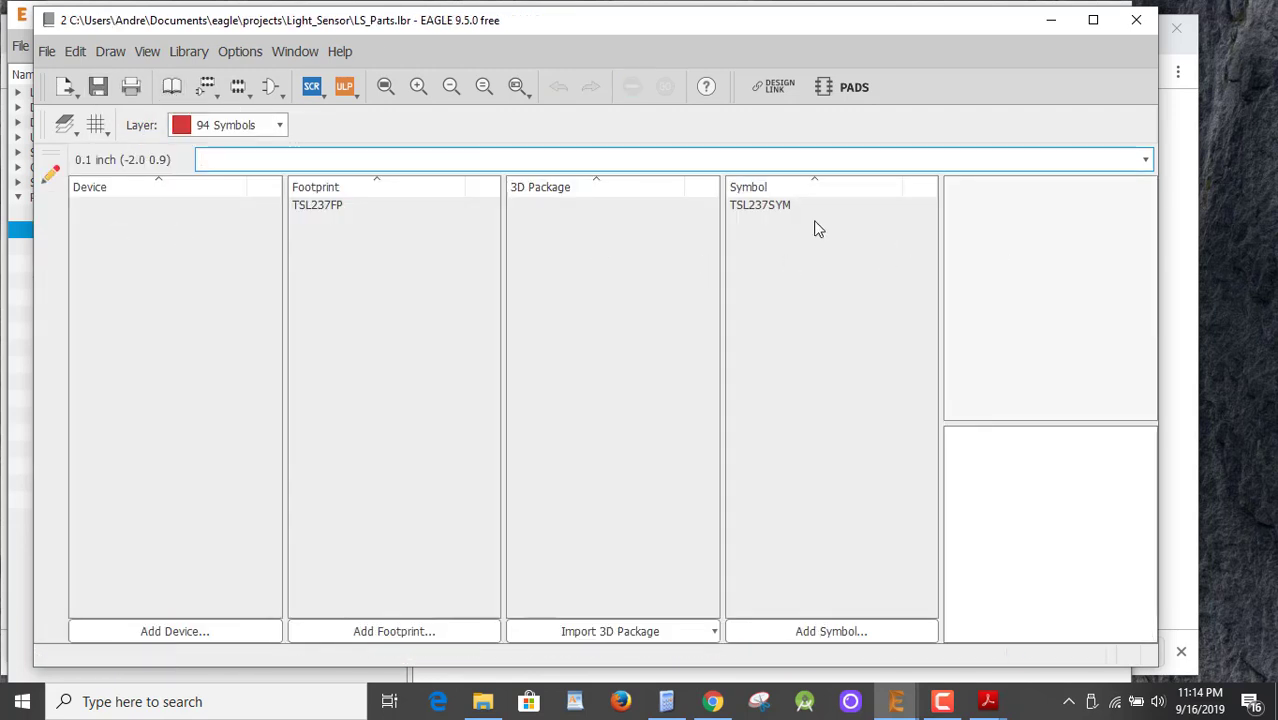
Preview TSL237SYM and TSL237FP, then add a new device named TSL237 and confirm it.
click(757, 212)
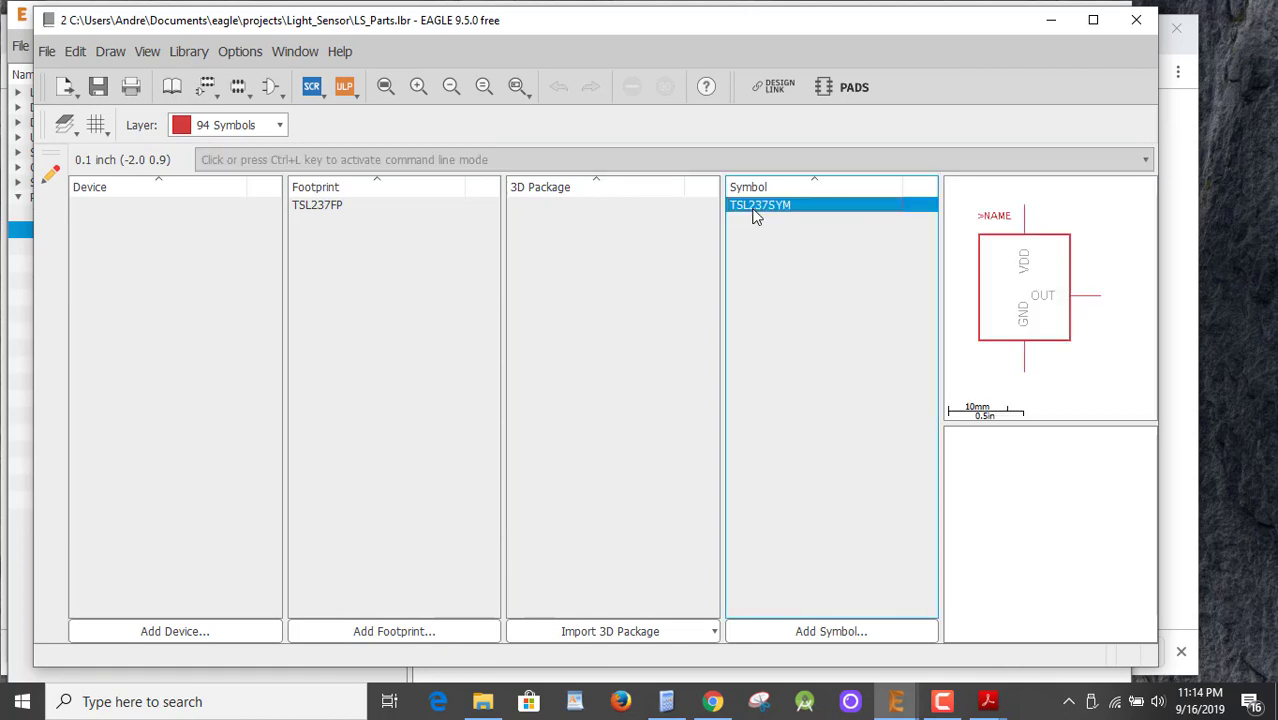
click(334, 212)
click(607, 210)
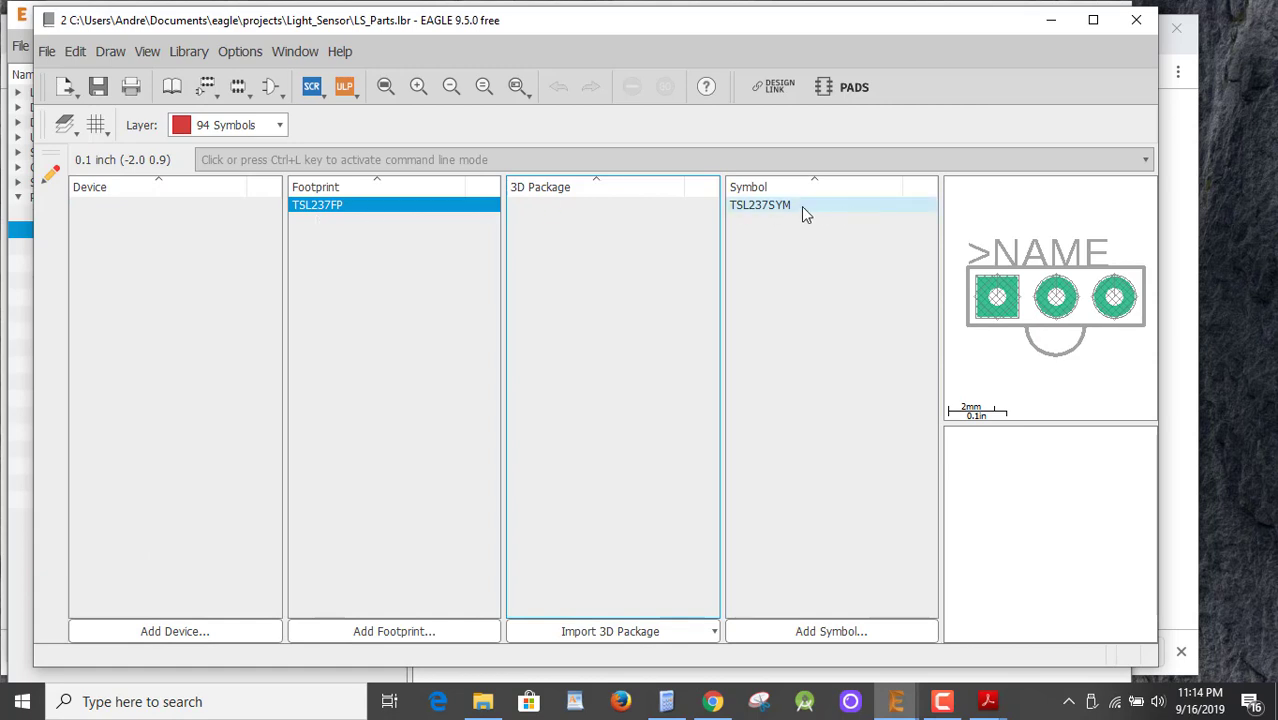
click(161, 631)
click(100, 611)
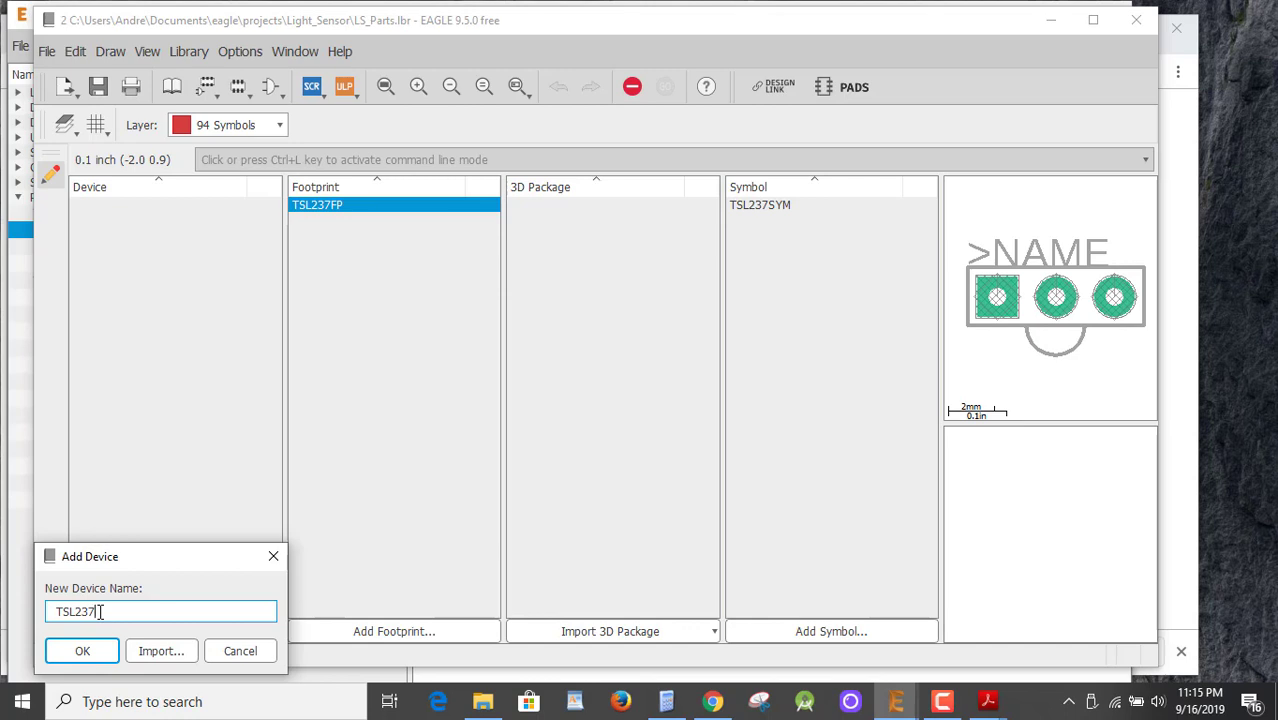
click(86, 654)
click(145, 652)
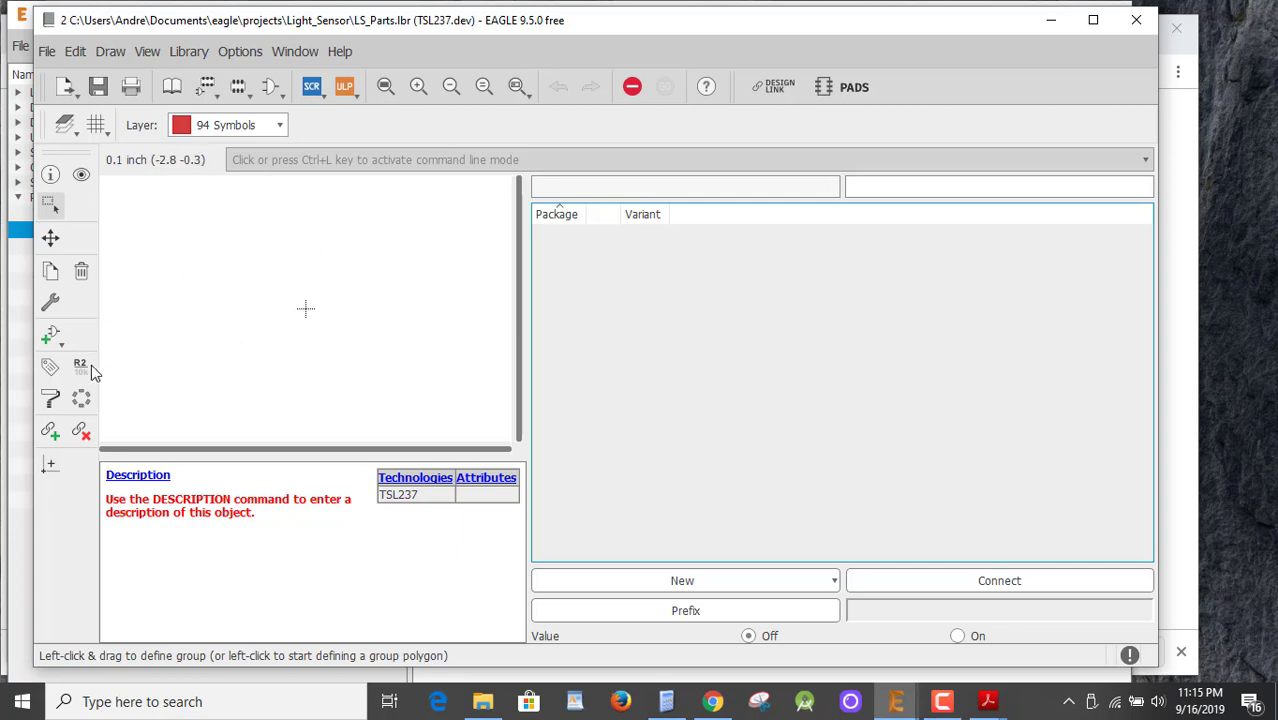
Try placing the TSL237SYM symbol in the device twice, undoing each placement.
click(48, 335)
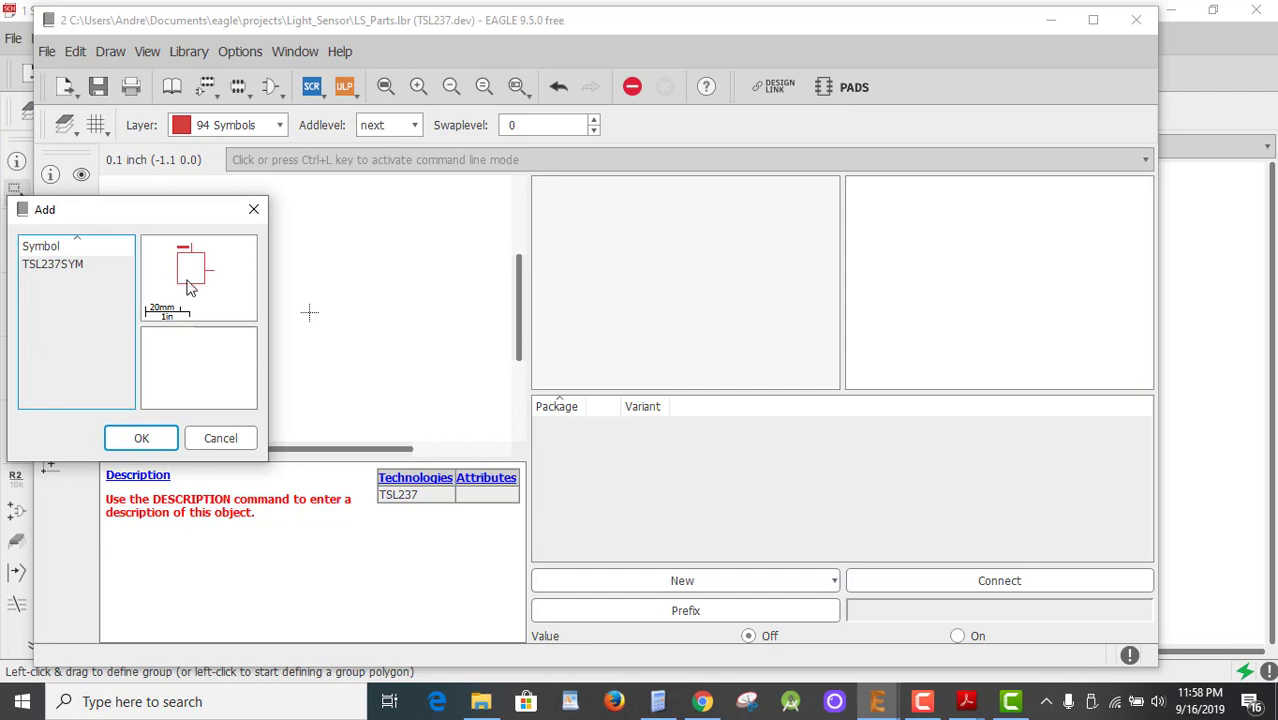
click(70, 264)
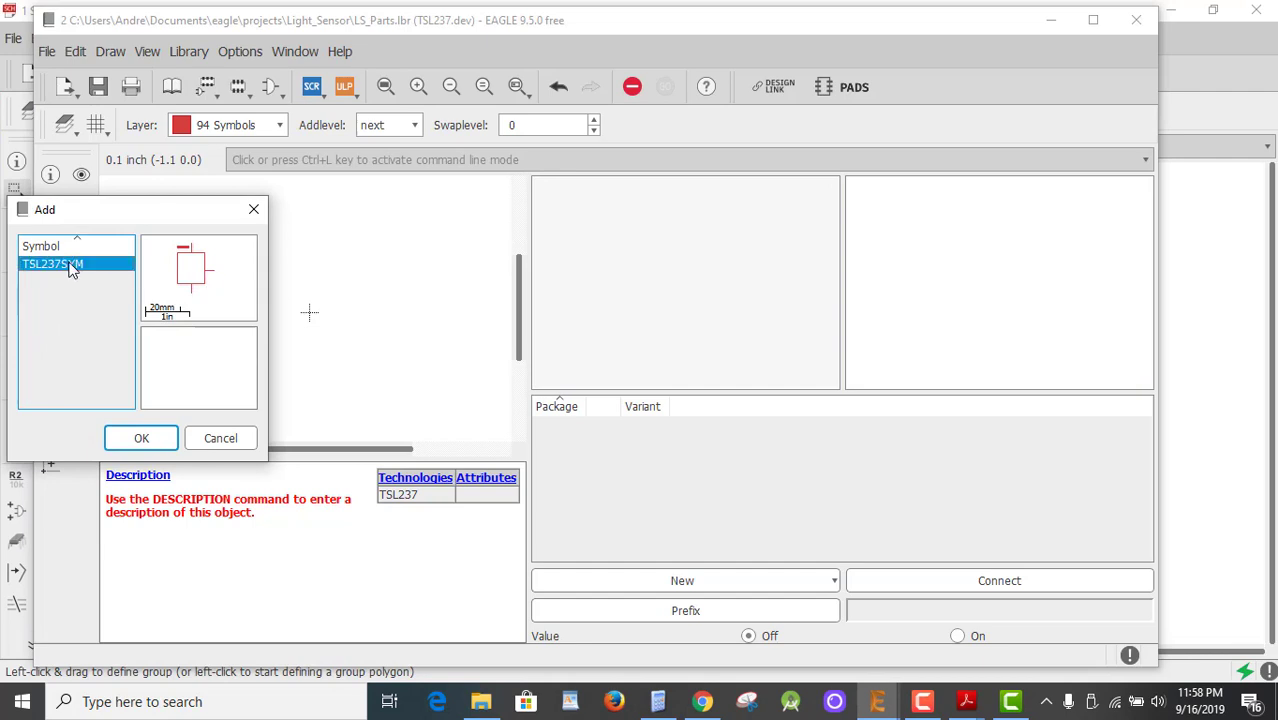
click(148, 439)
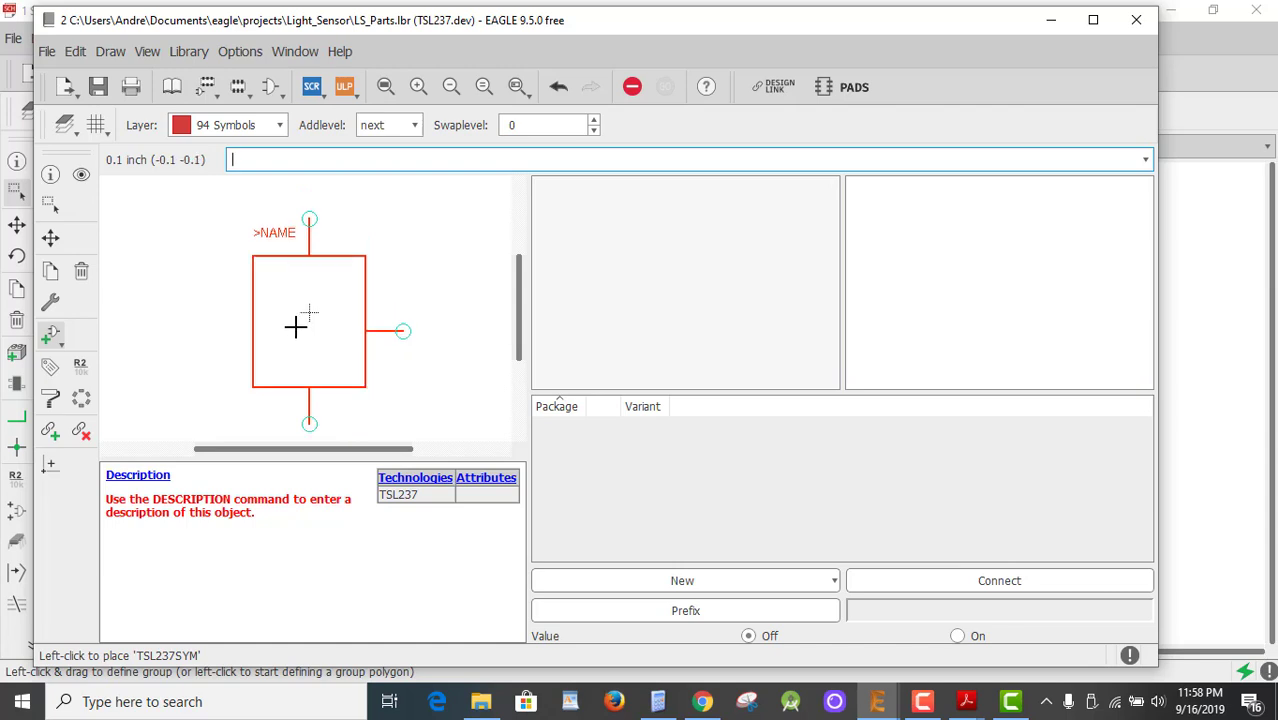
click(296, 326)
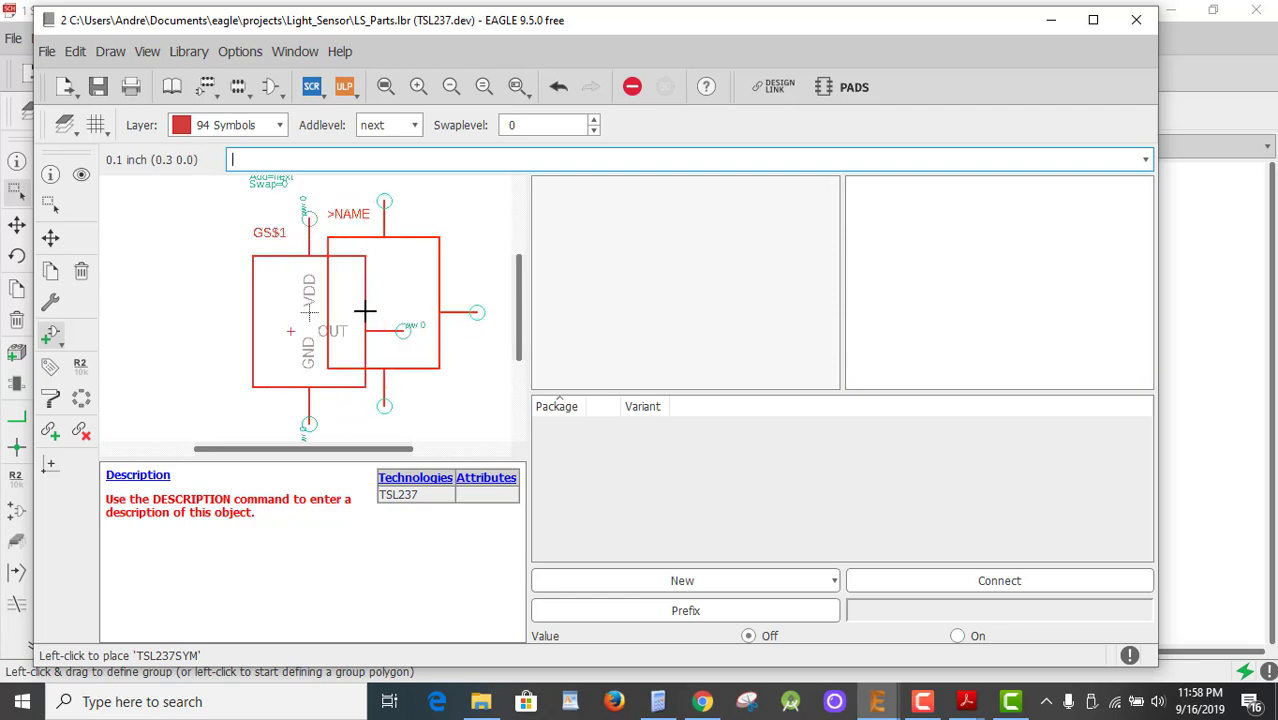
key(Escape)
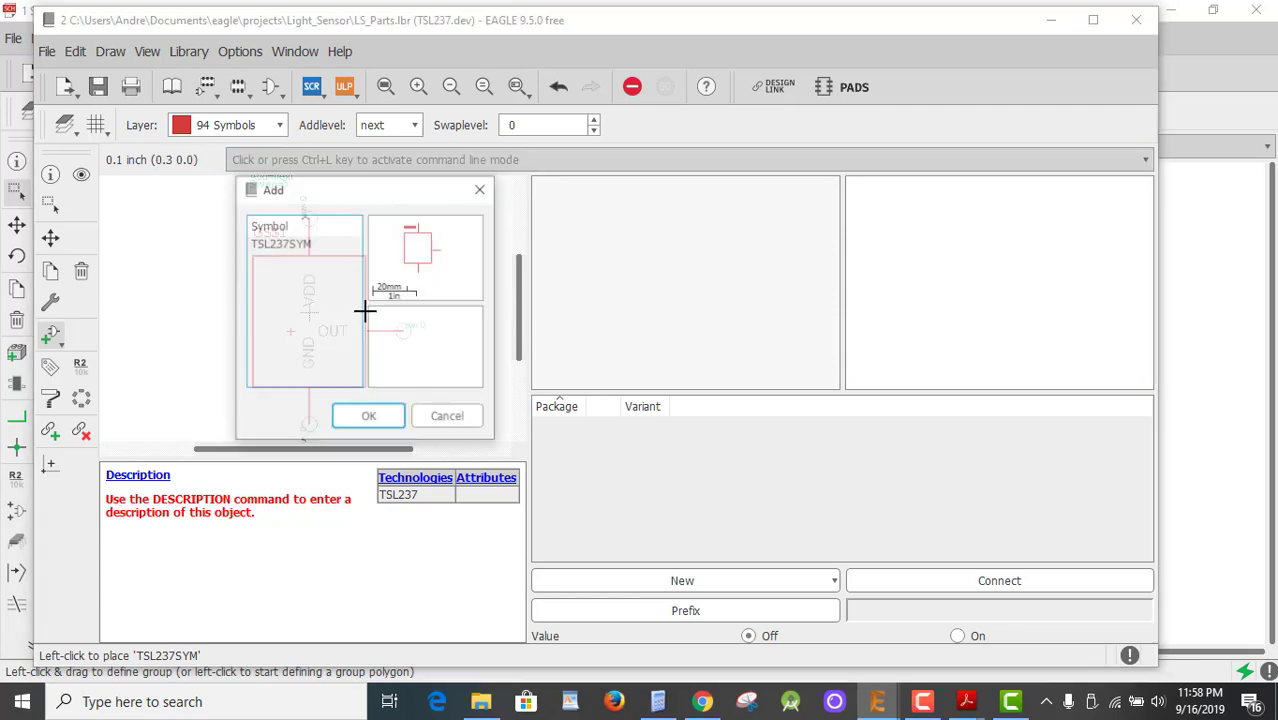
click(455, 417)
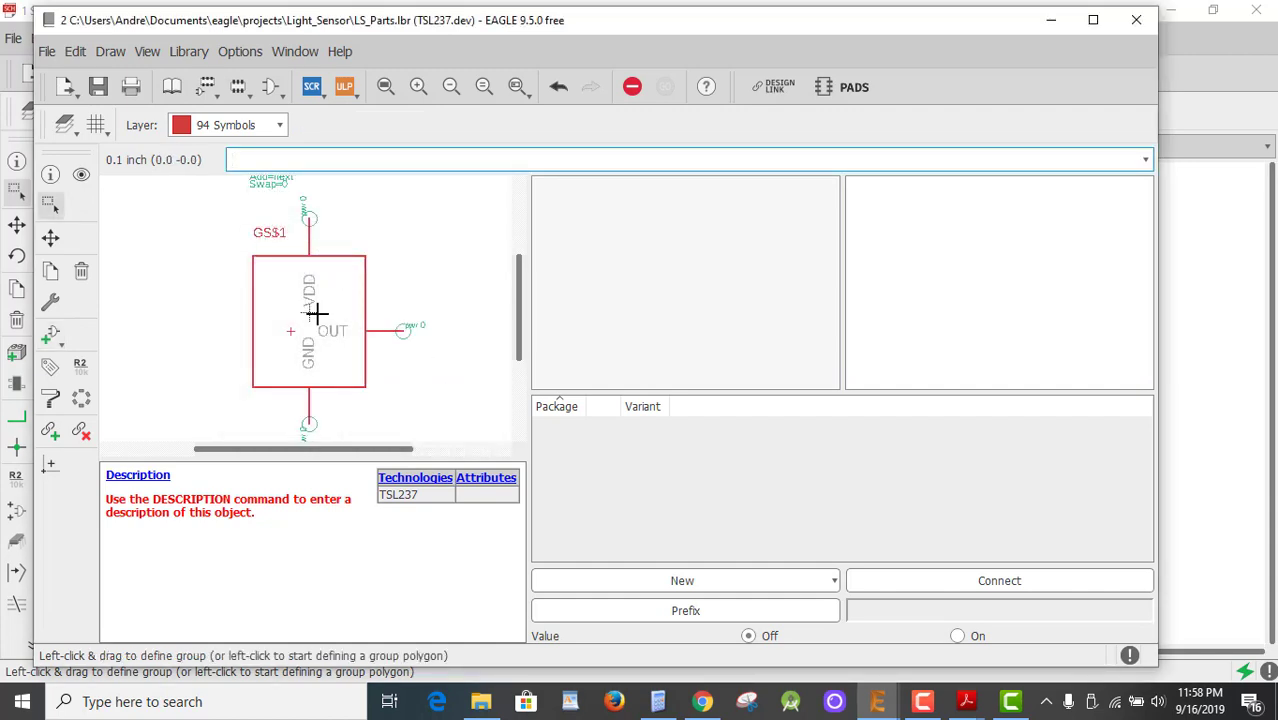
key(ctrl+z)
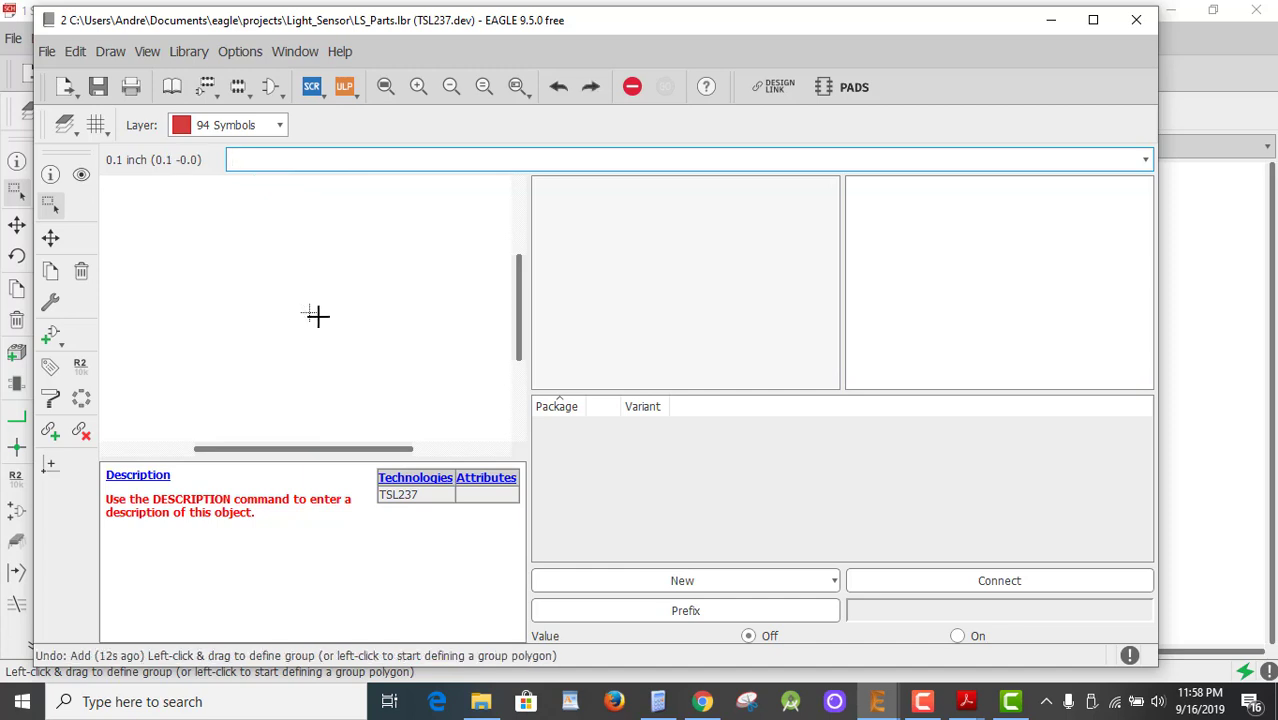
click(49, 336)
click(74, 274)
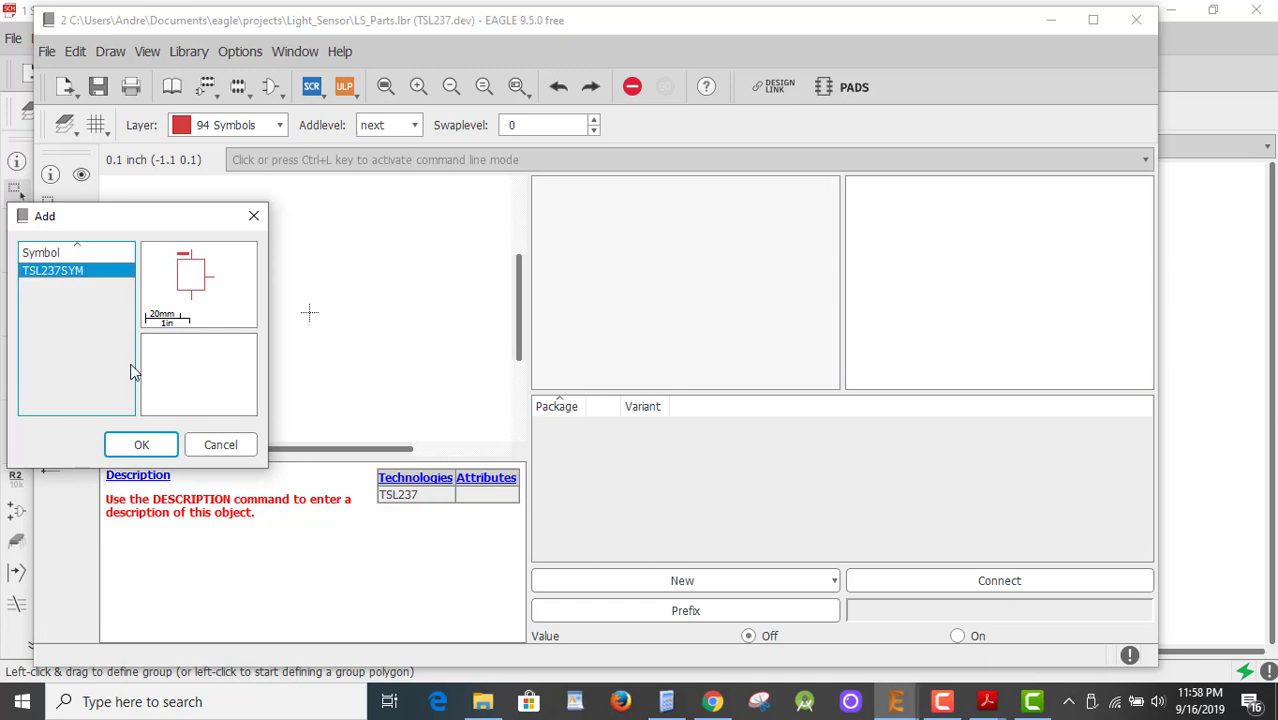
click(141, 445)
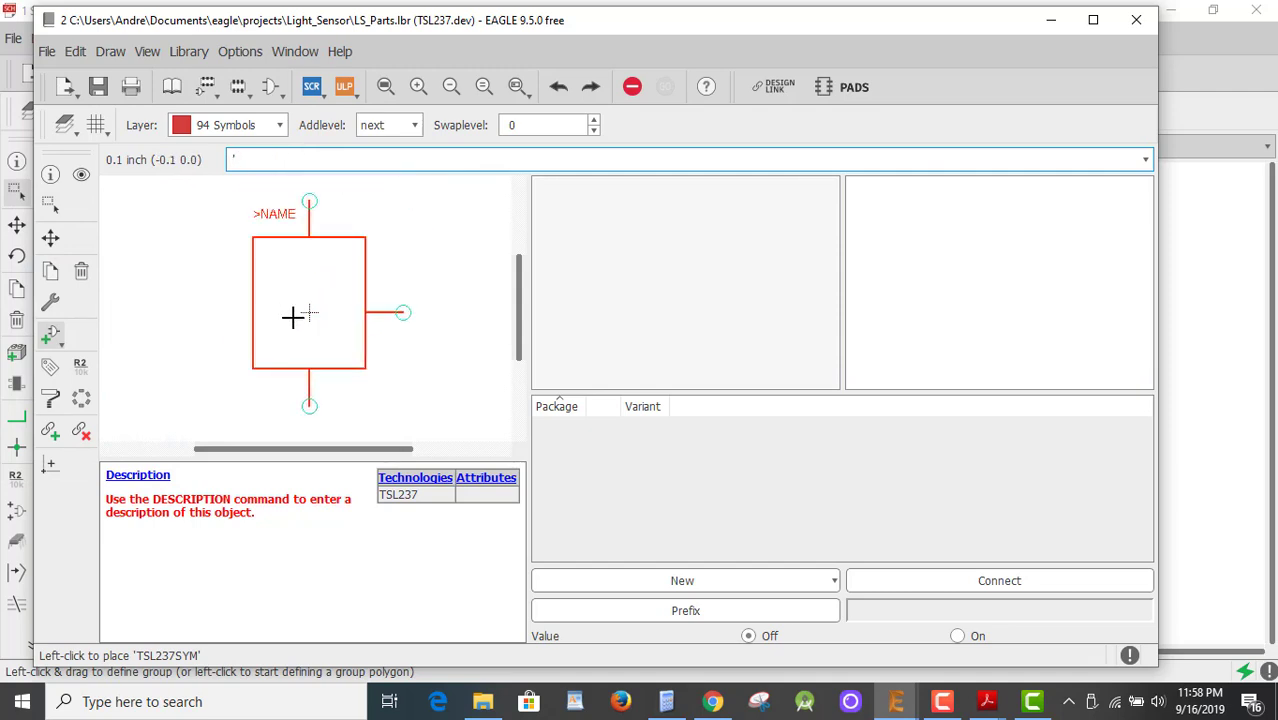
text(L237)
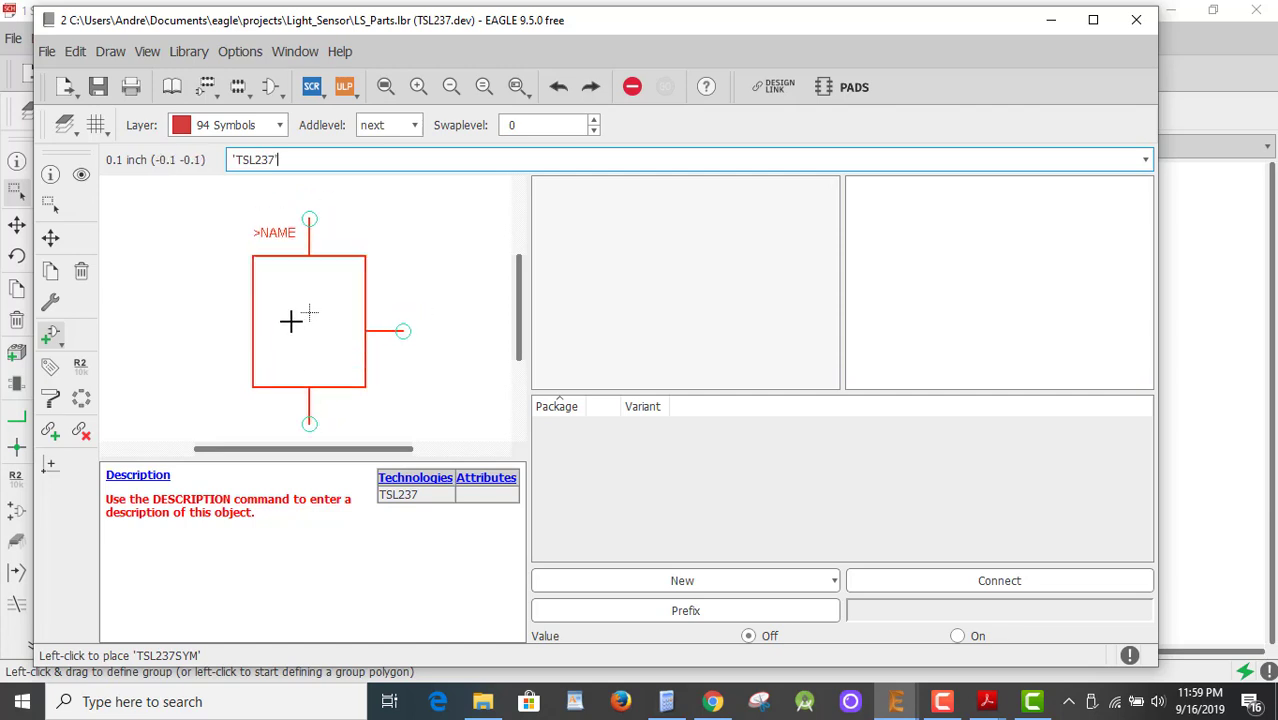
click(291, 320)
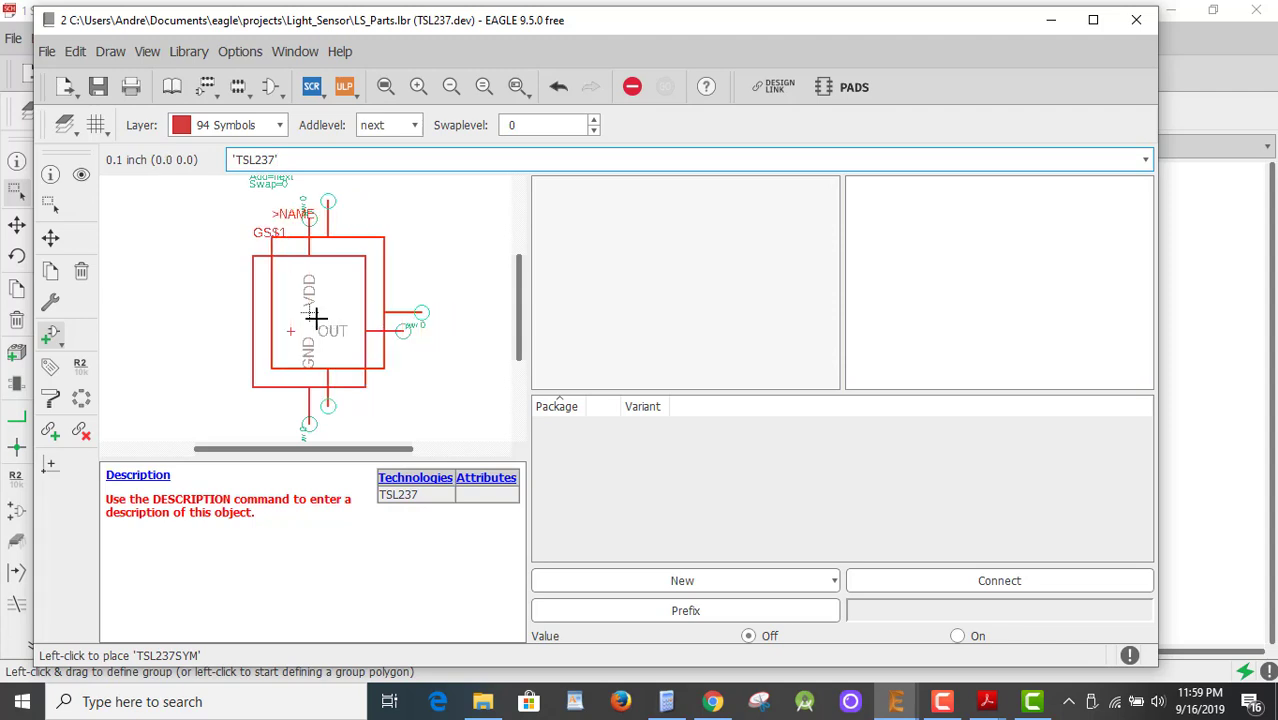
key(ctrl+z)
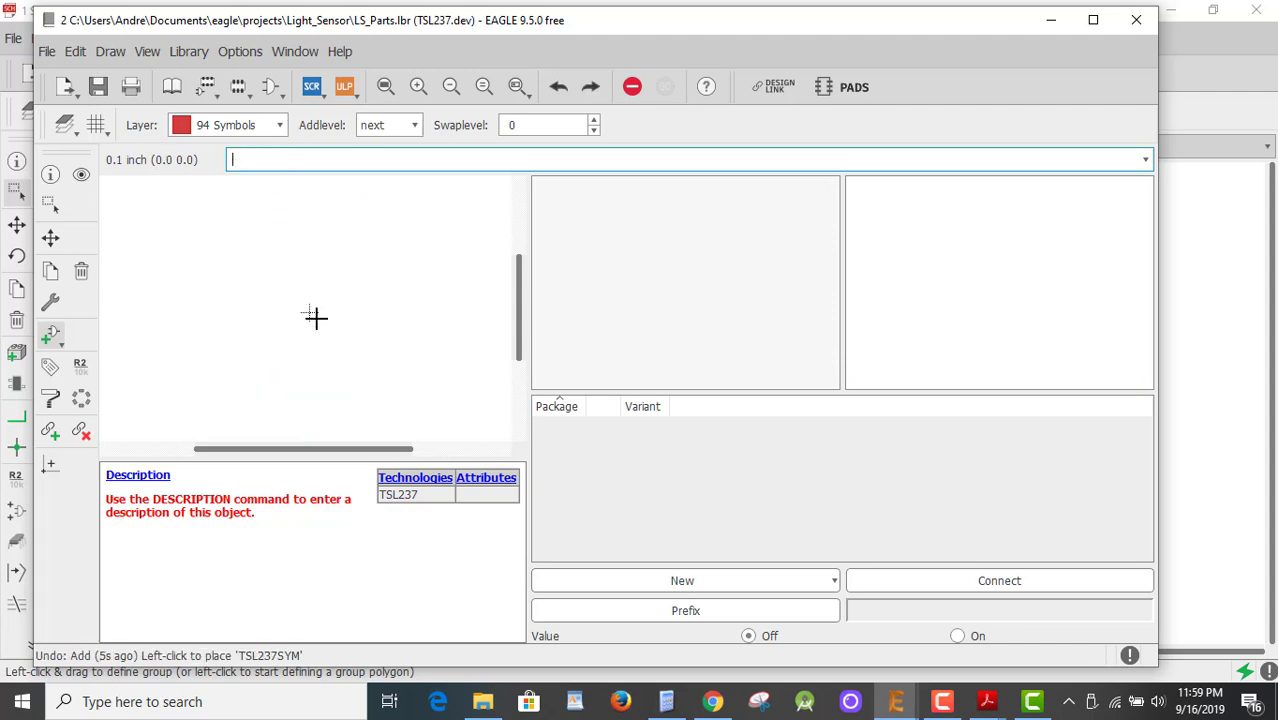
Add TSL237SYM once more and place it as the single gate named TSL237.
click(51, 340)
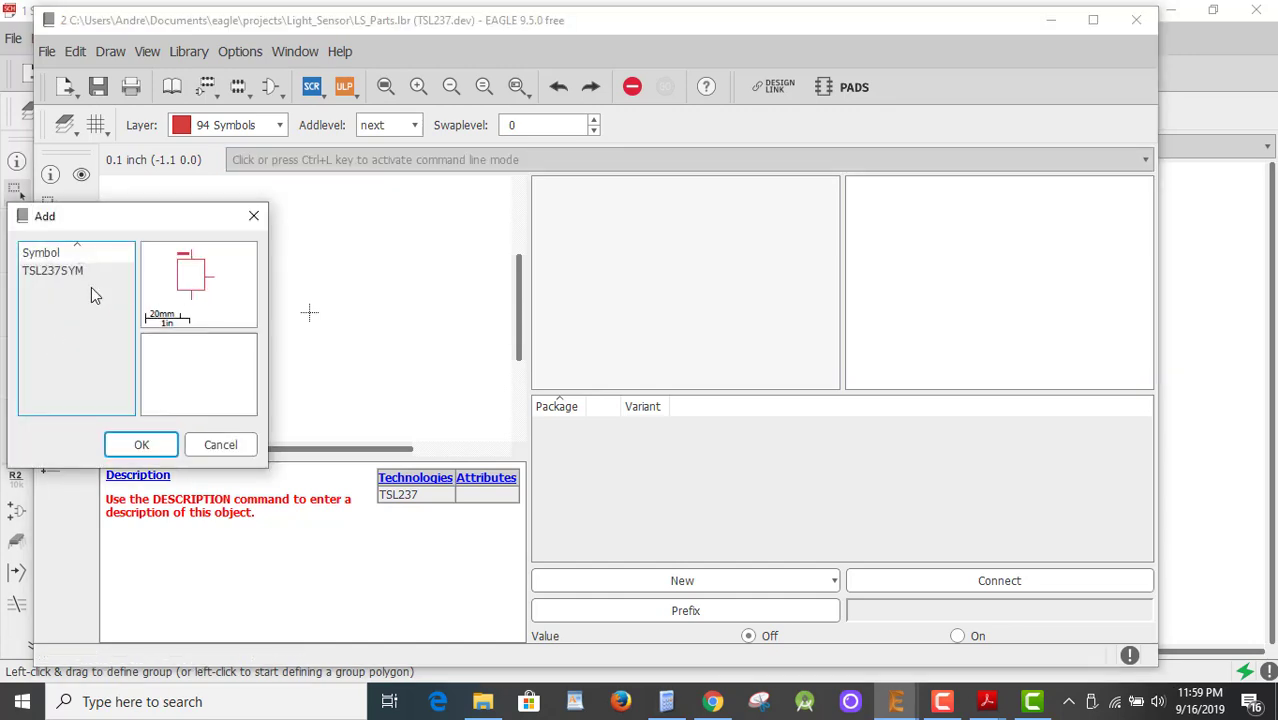
click(75, 272)
click(141, 444)
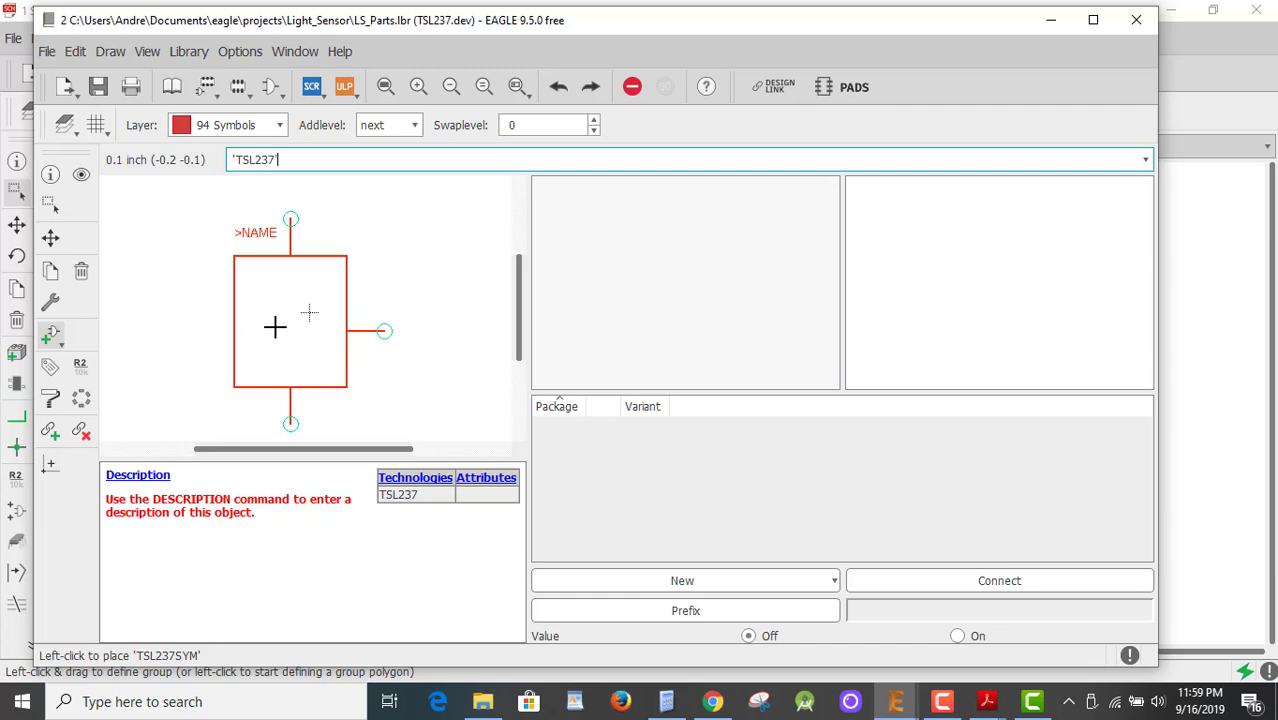
key(Return)
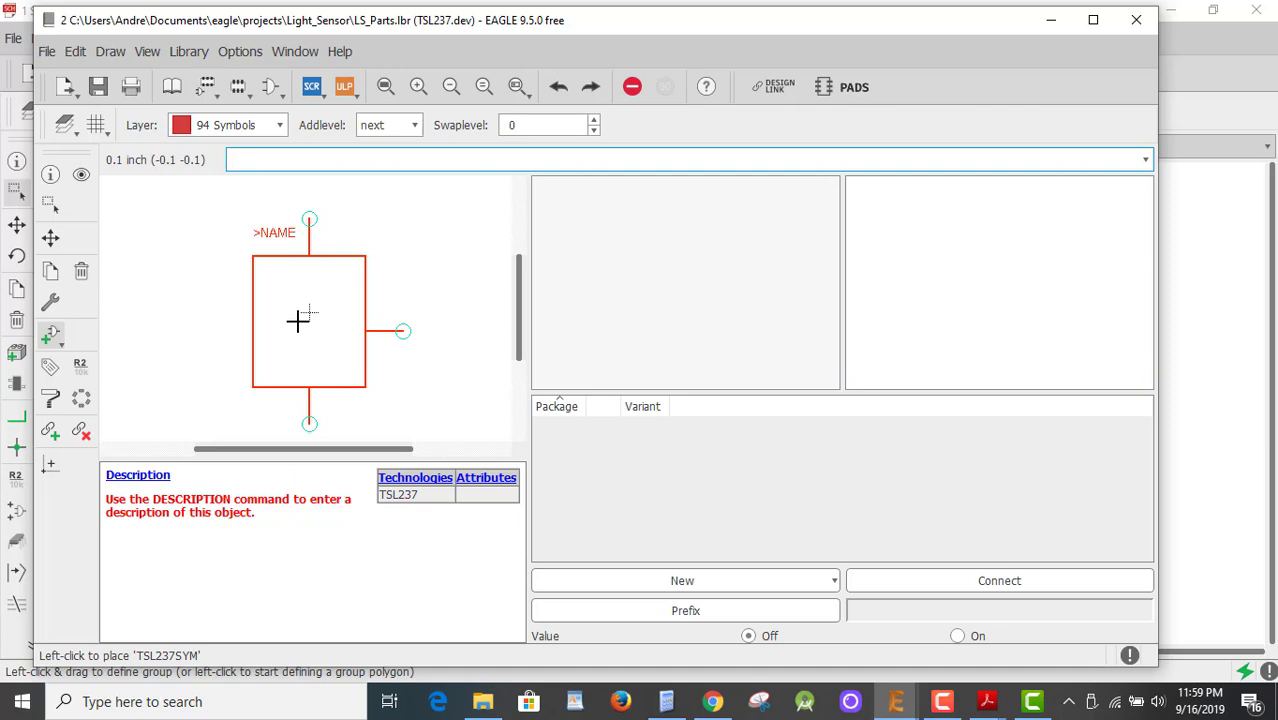
click(298, 320)
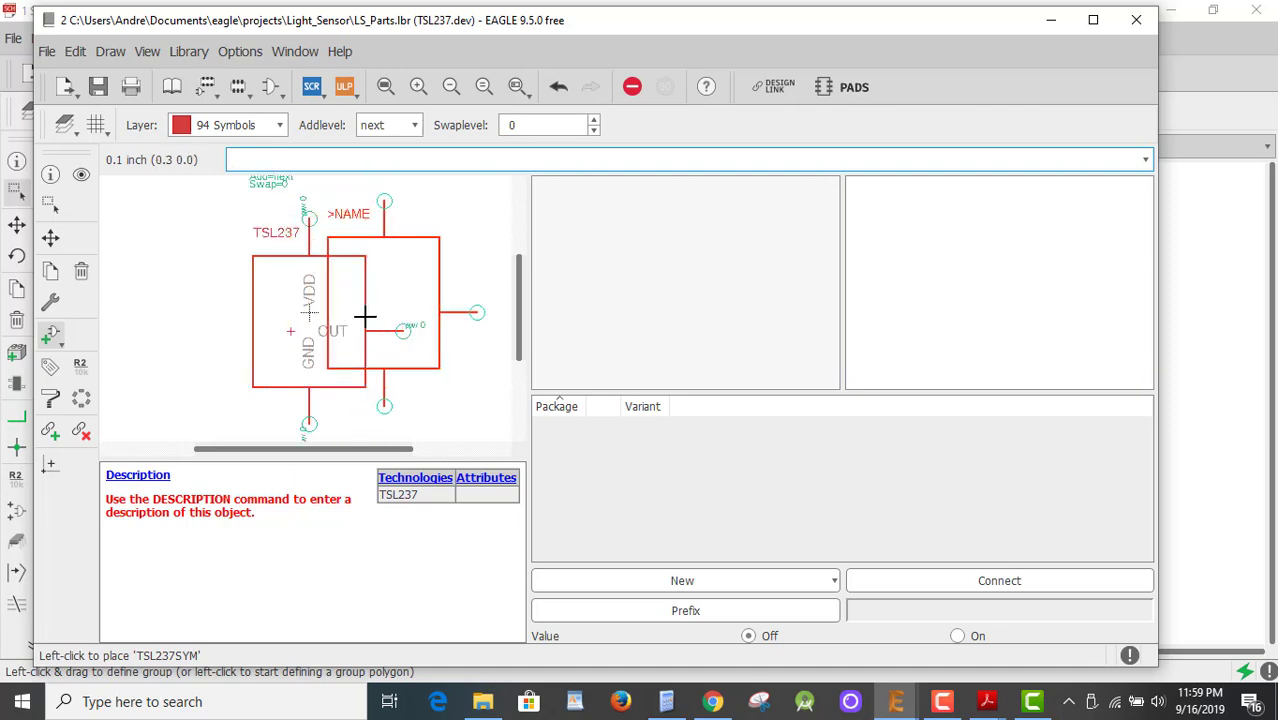
key(Escape)
key(Escape)
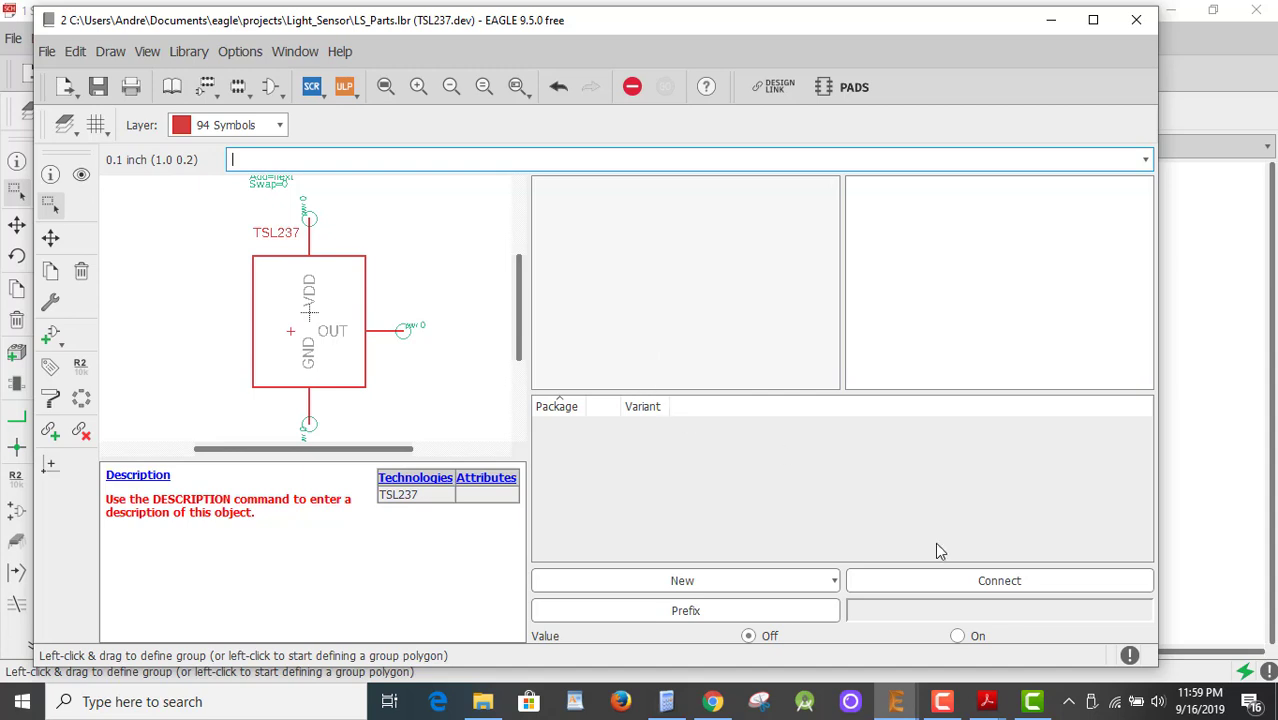
Attach the local TSL237FP package to the TSL237 device and open its Connect dialog.
click(695, 588)
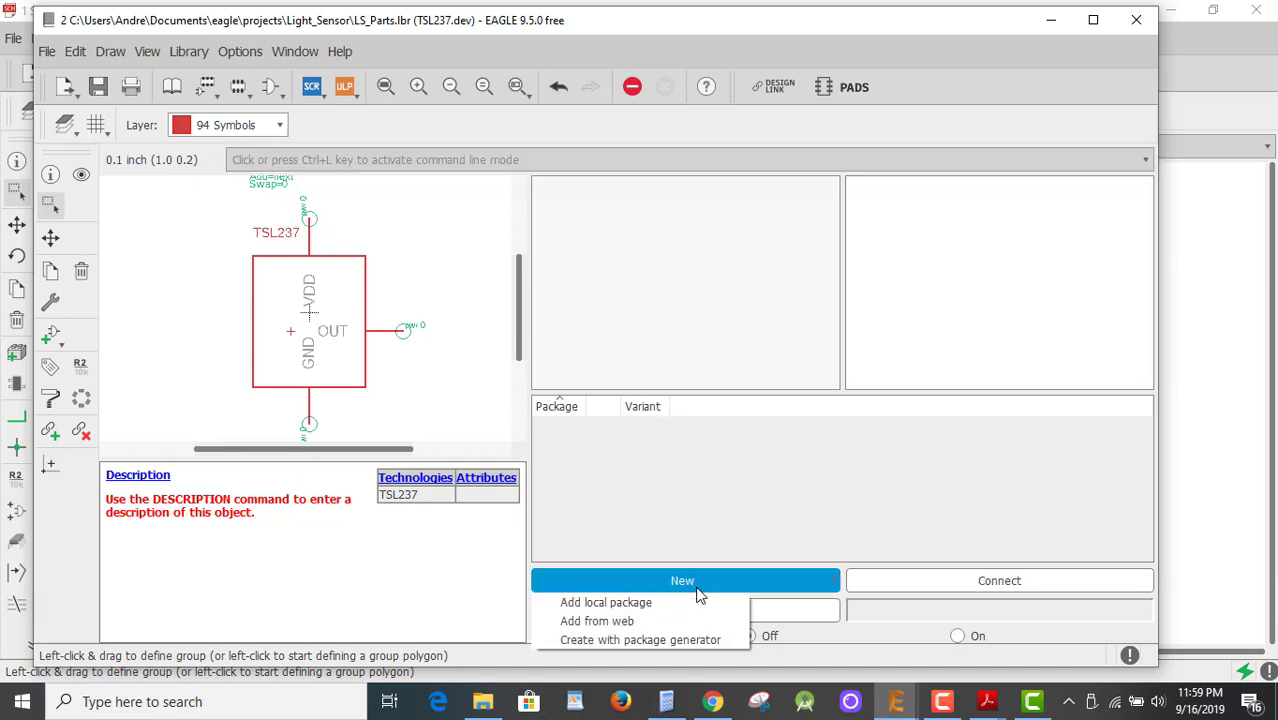
click(628, 604)
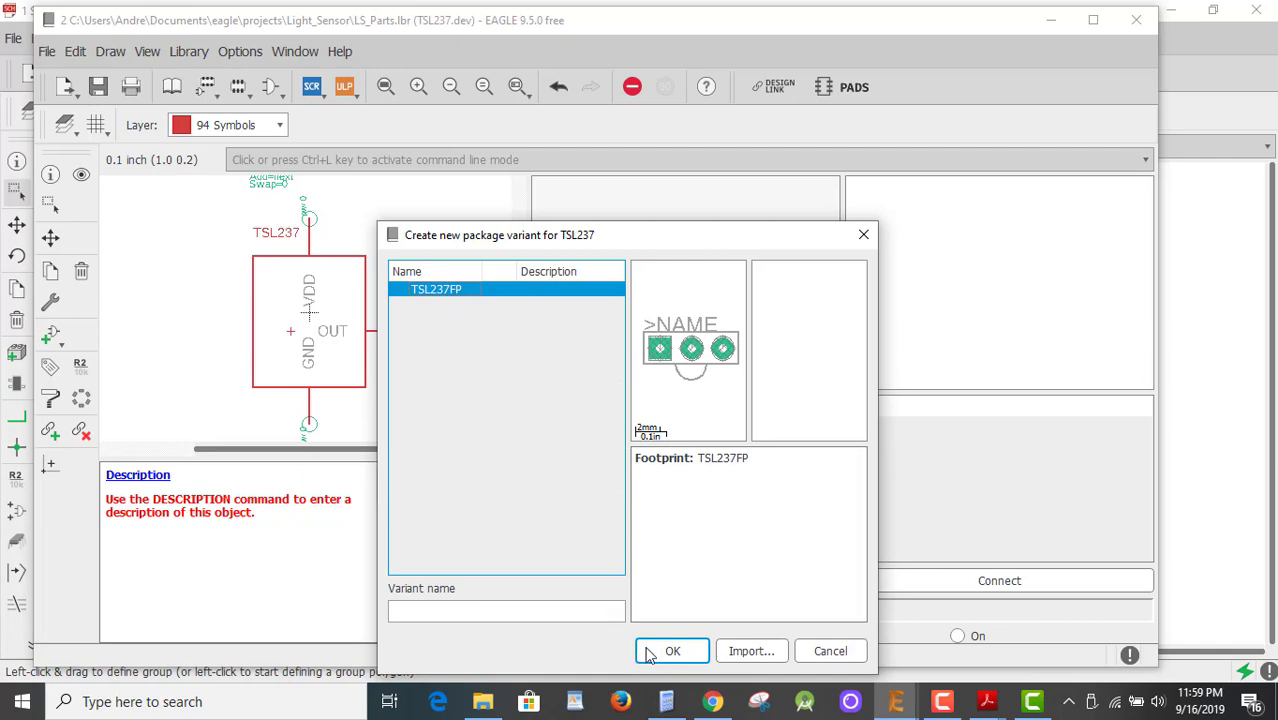
click(678, 650)
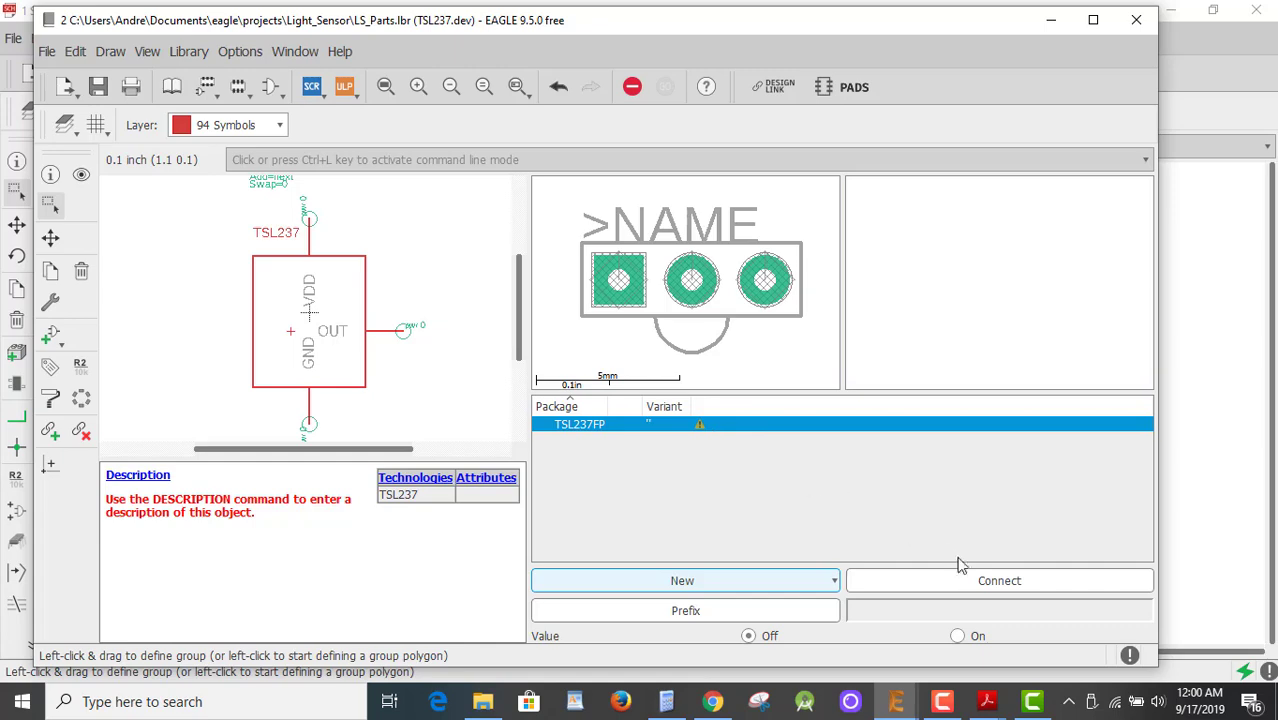
click(990, 590)
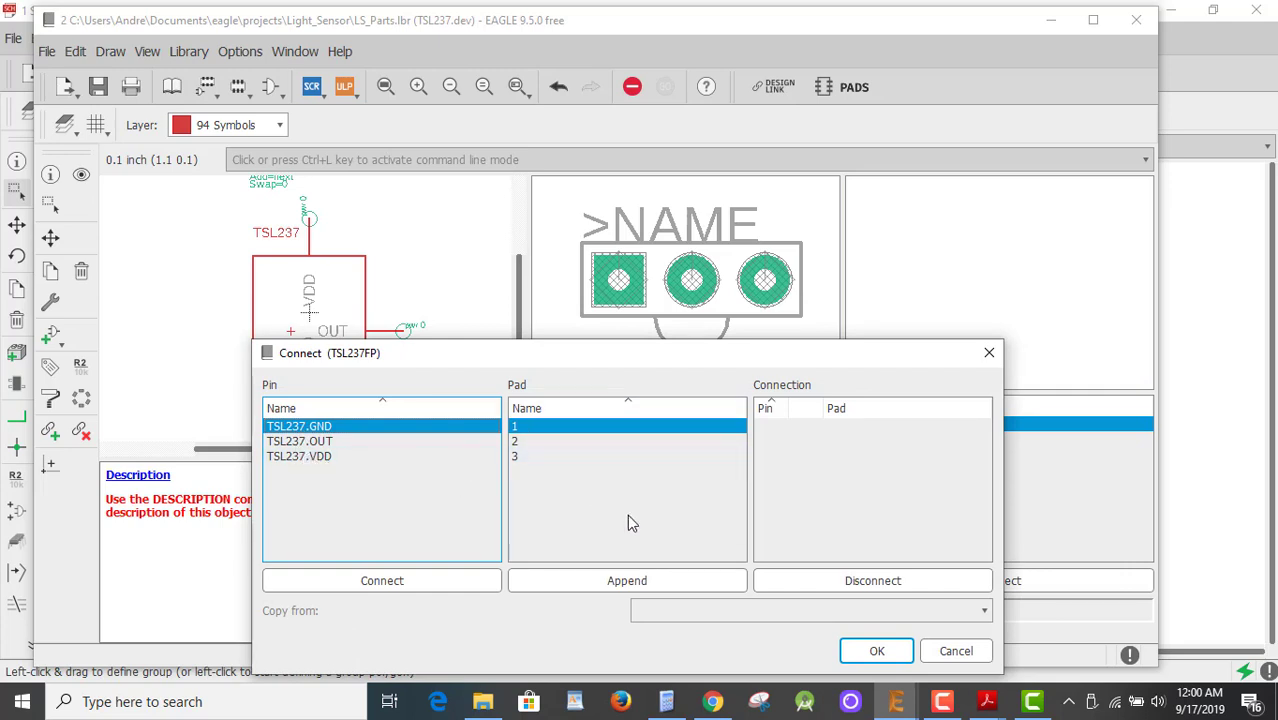
Connect GND, OUT and VDD to pads 1, 2 and 3, then check the TSL237 datasheet pinout.
click(863, 586)
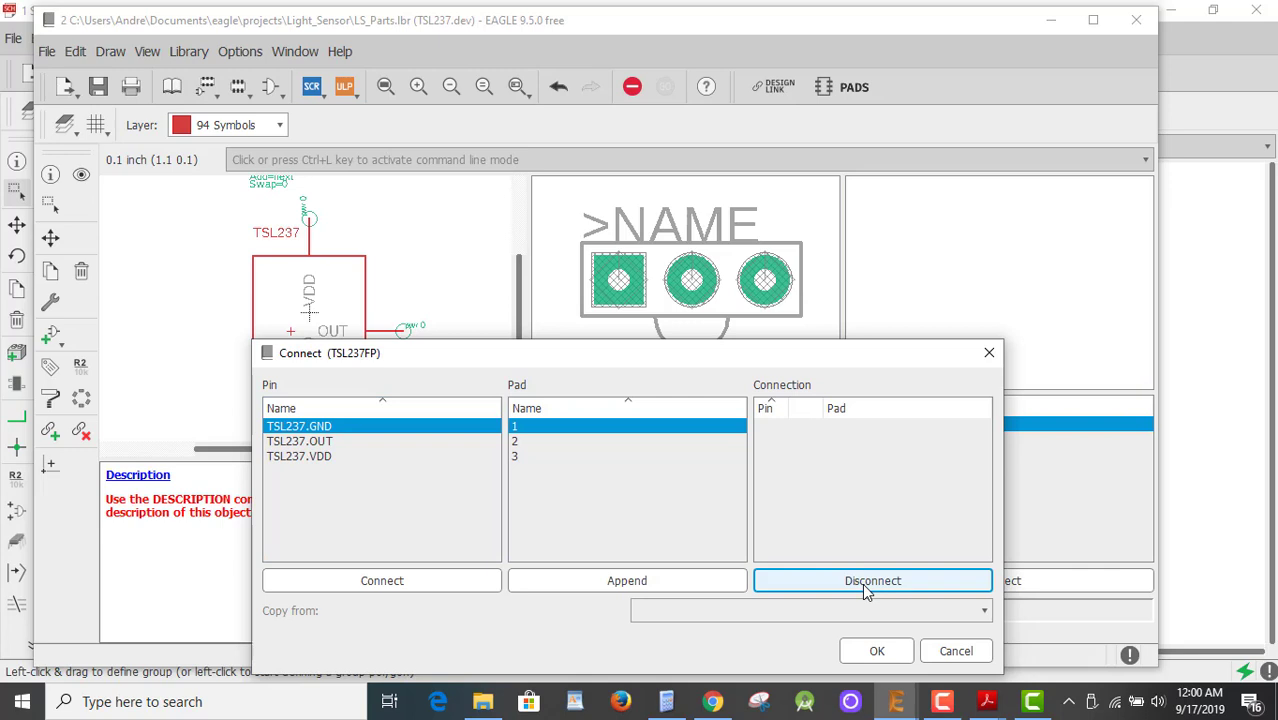
click(380, 585)
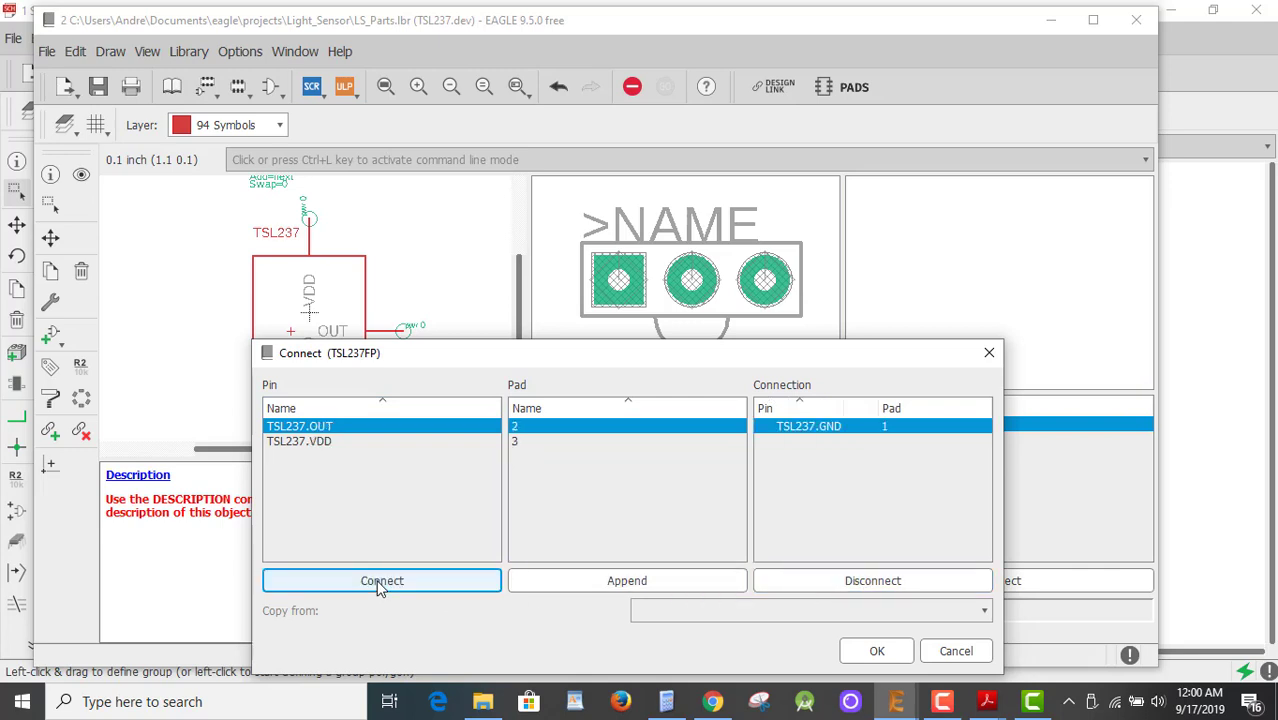
click(380, 587)
click(380, 587)
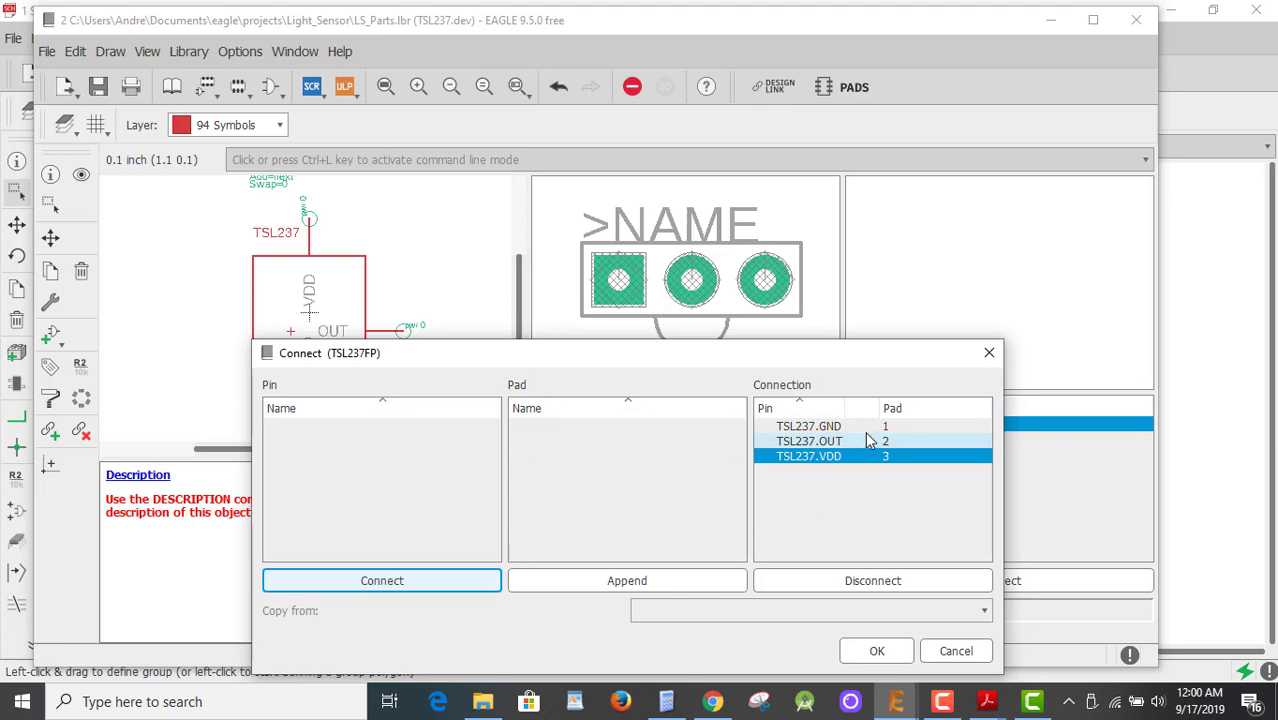
click(985, 703)
click(1190, 615)
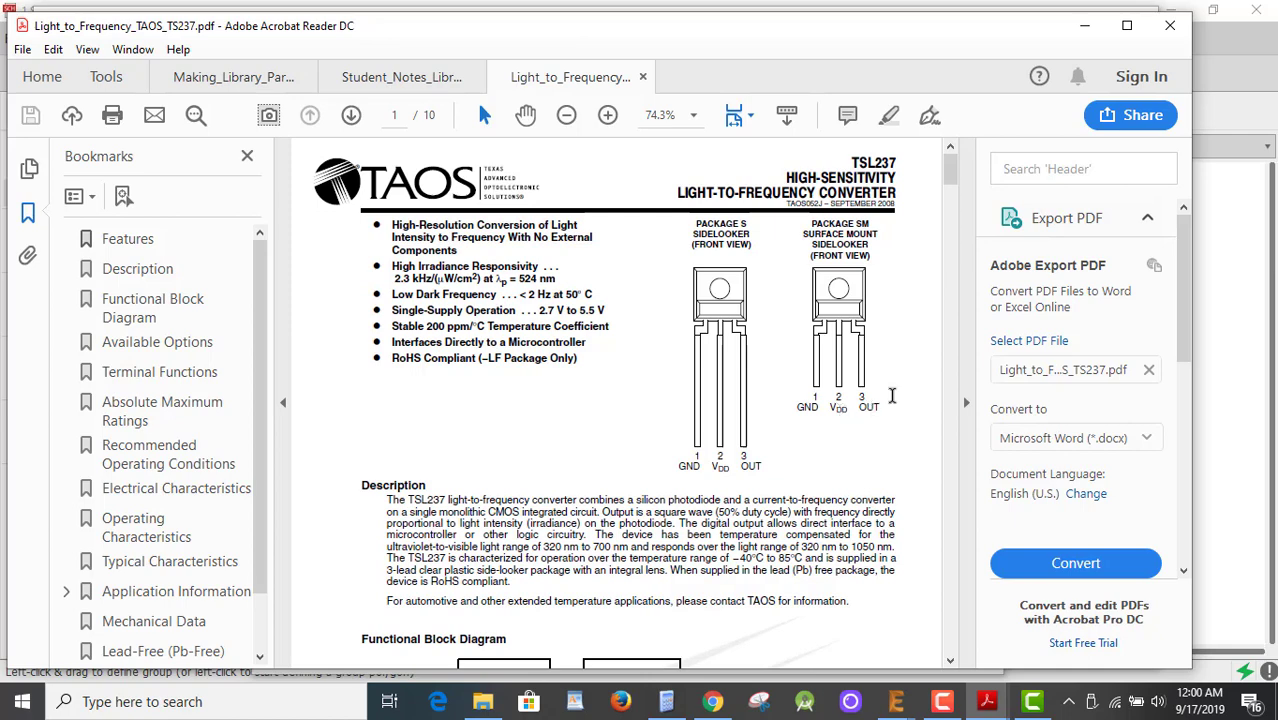
click(1093, 33)
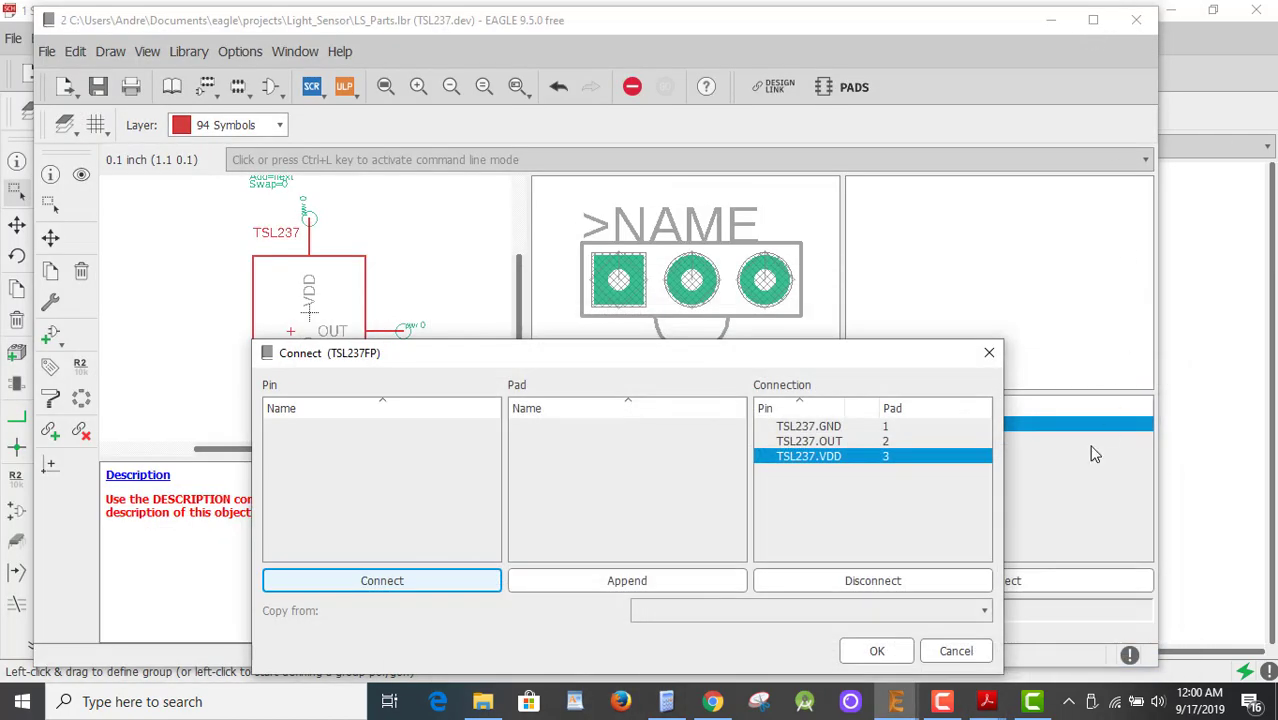
Correct the mapping to OUT on pad 3 and VDD on pad 2, and apply the connections.
click(890, 583)
click(890, 582)
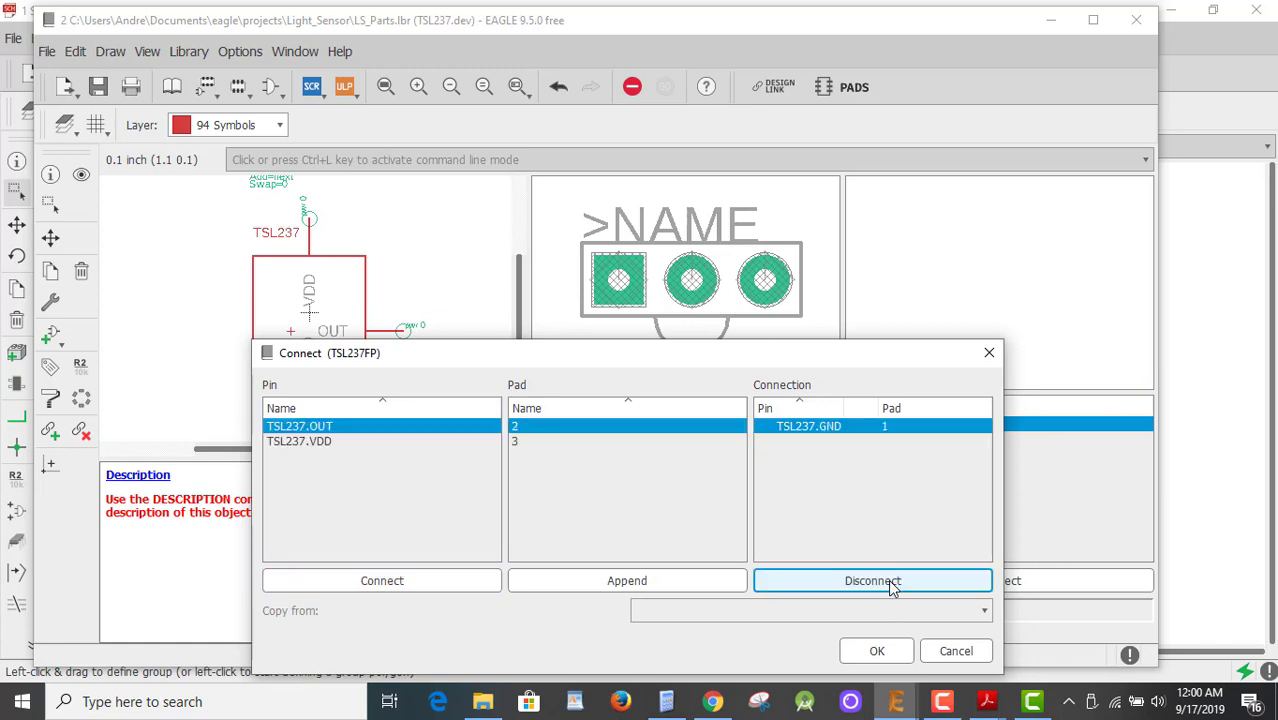
click(530, 443)
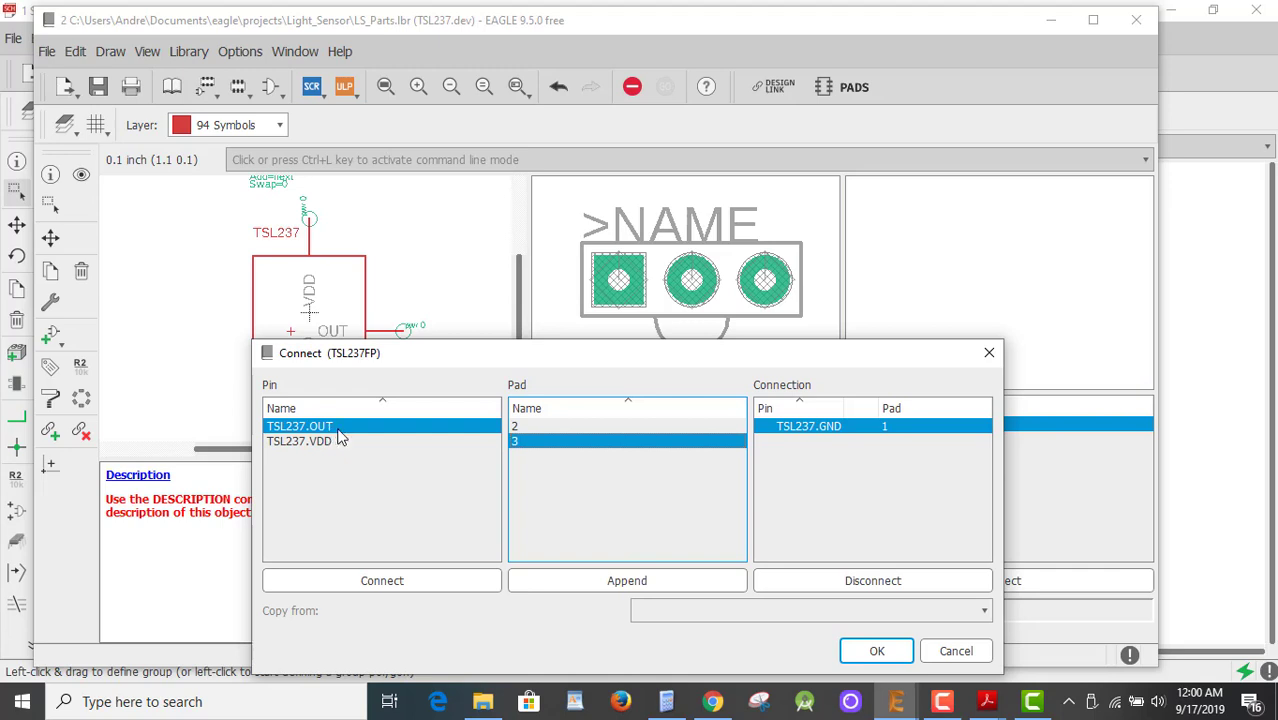
click(414, 580)
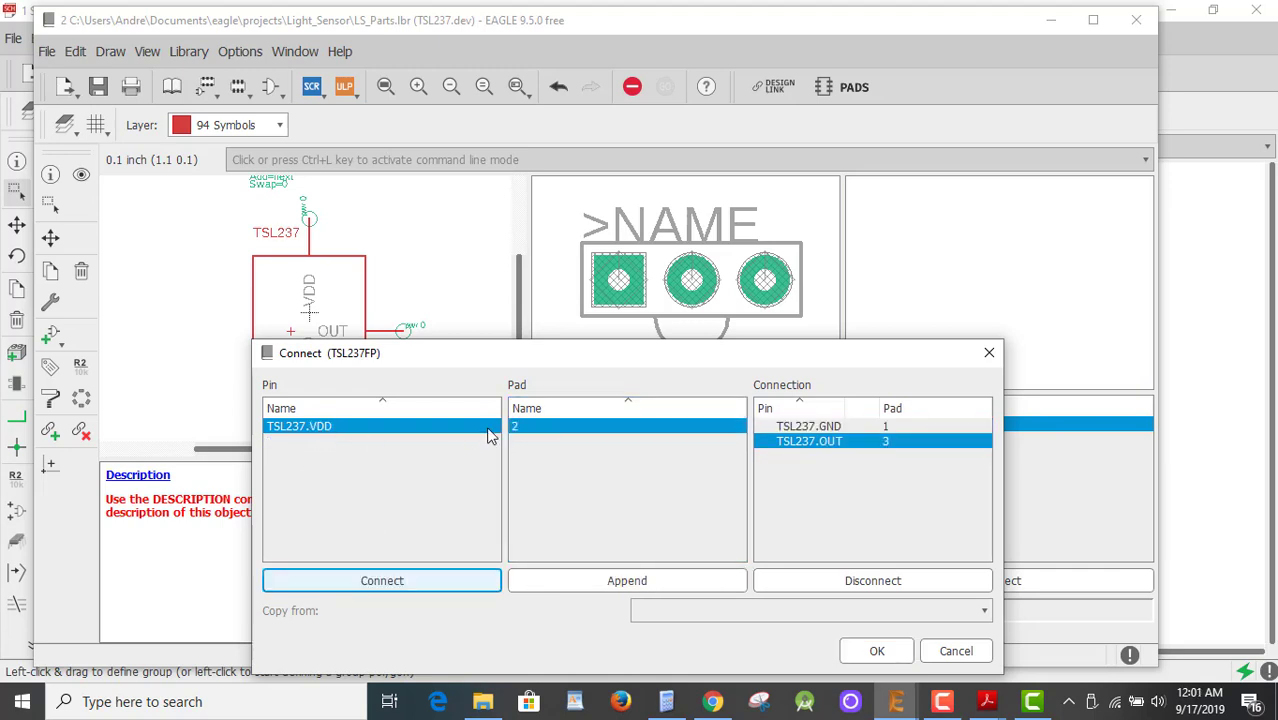
click(401, 591)
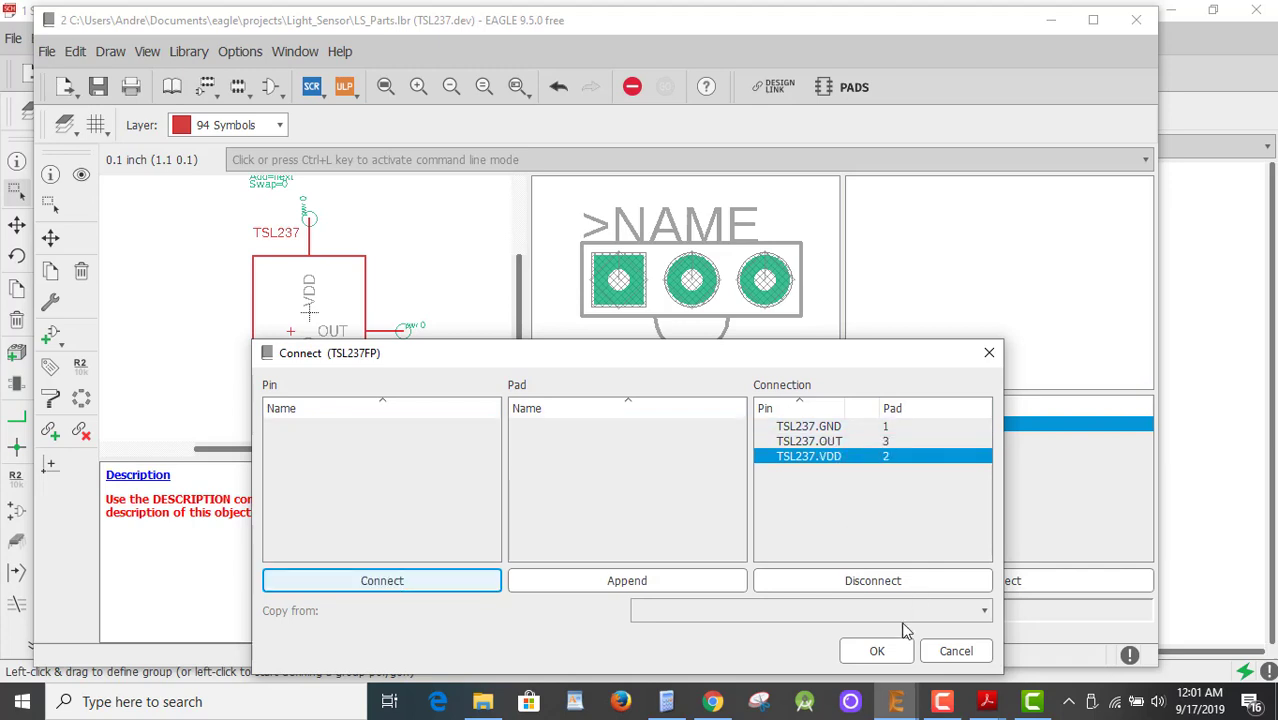
click(884, 652)
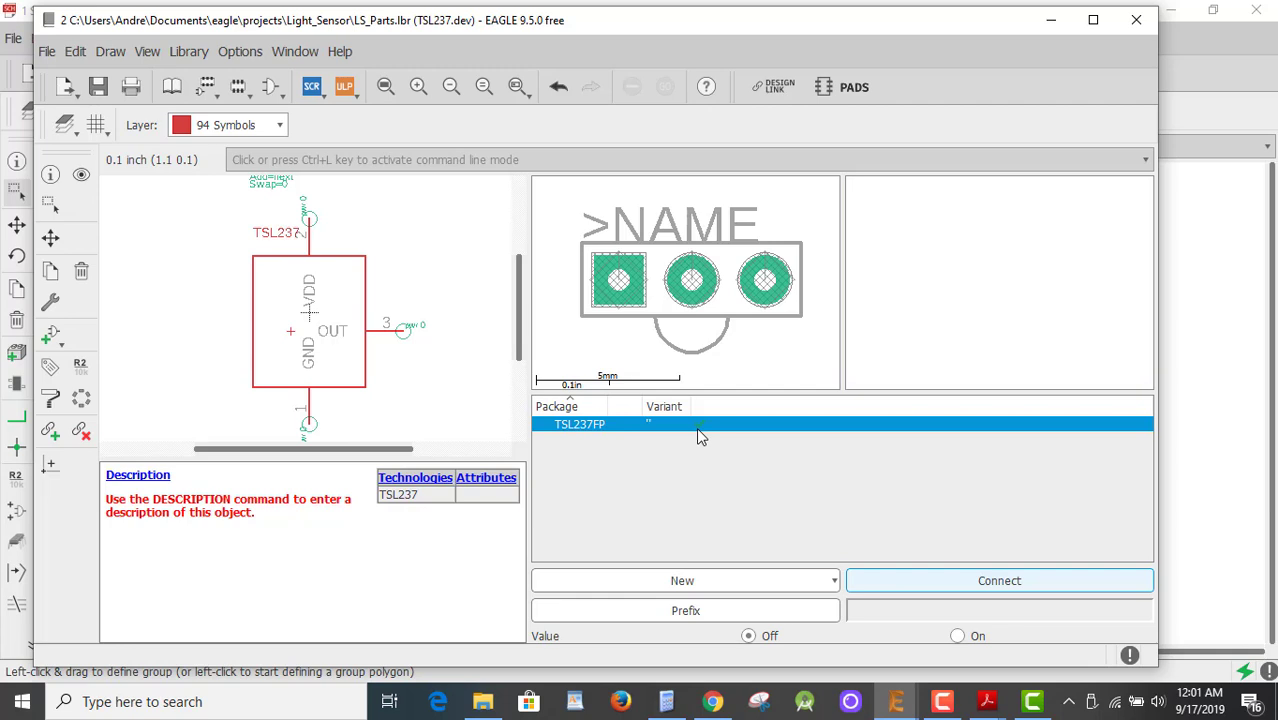
Save LS_Parts.lbr and open the empty description editor for the TSL237 device.
click(98, 88)
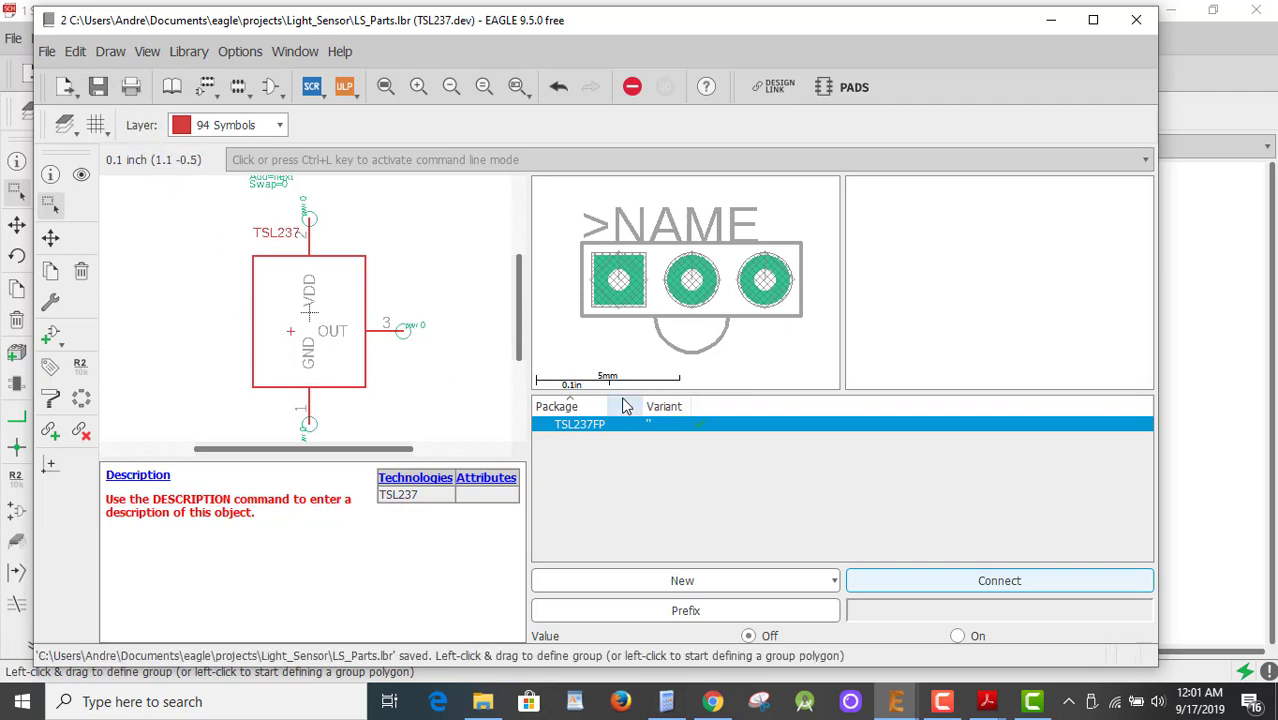
drag(257, 514, 88, 488)
click(256, 511)
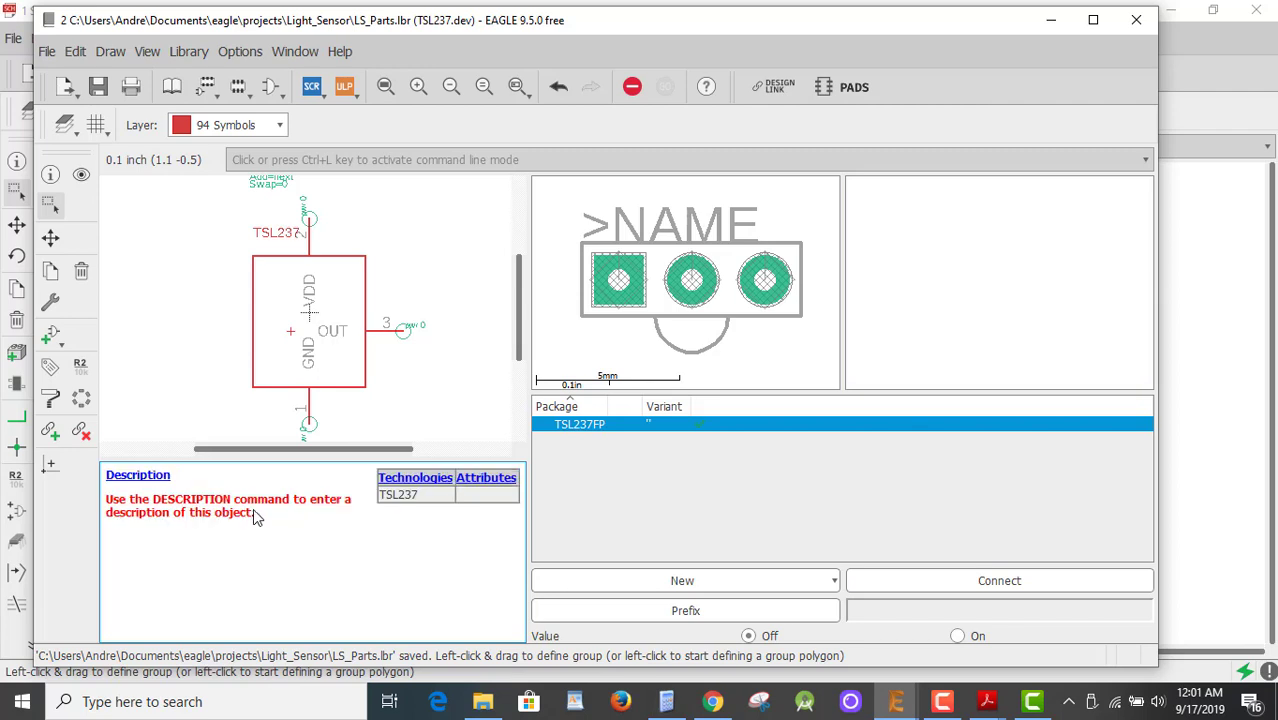
drag(256, 511, 109, 506)
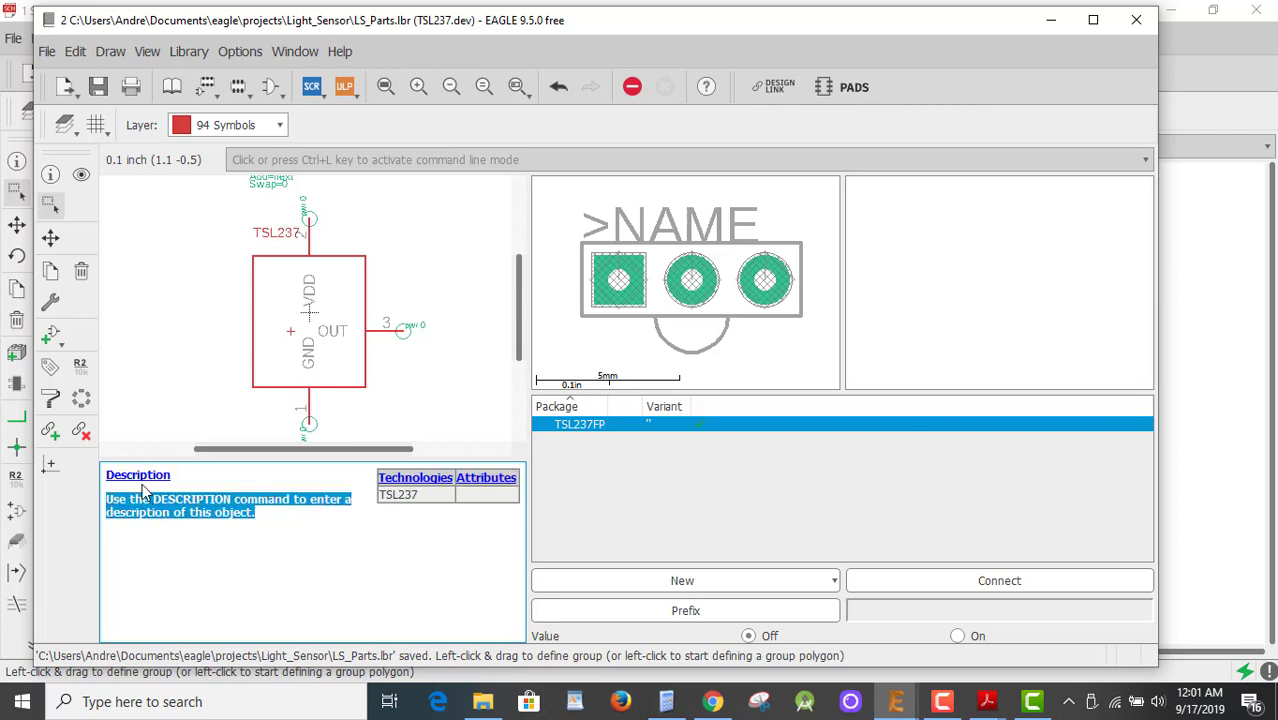
click(141, 482)
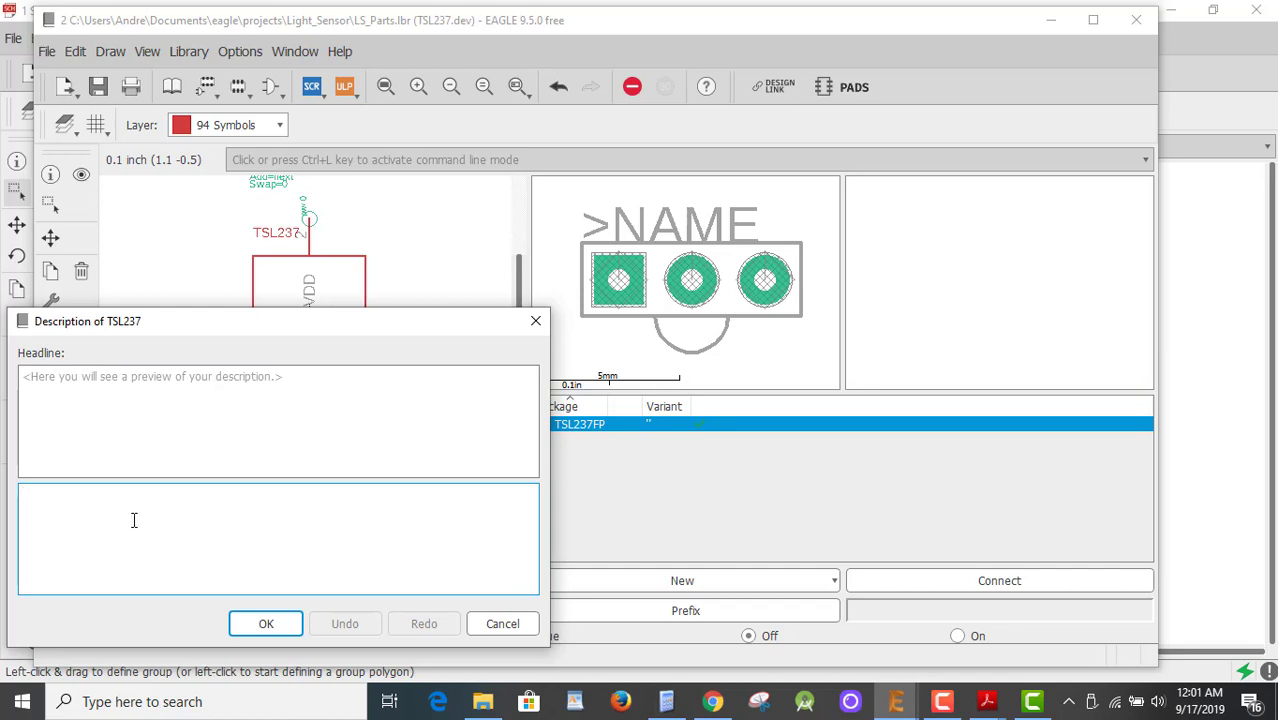
Describe TSL237 as 'Taos Light to frequency sensor', confirm it, and save LS_Parts.lbr.
text(Taos)
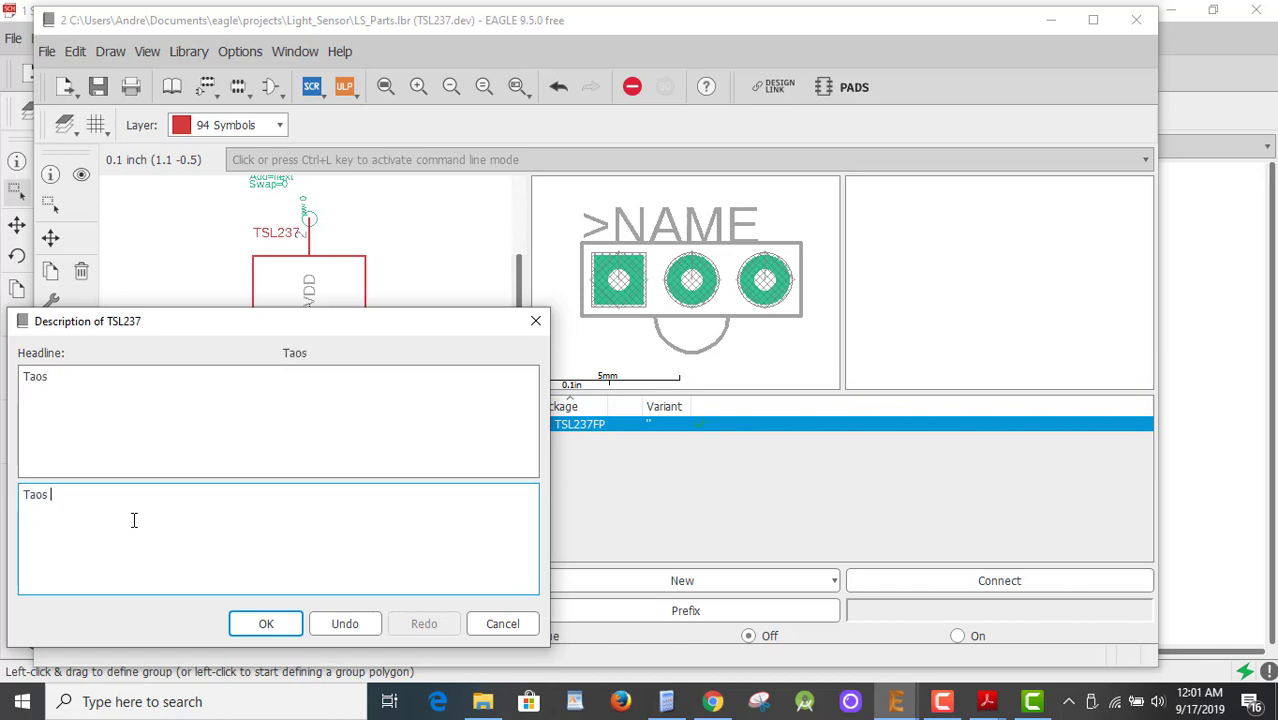
text( Light to freque)
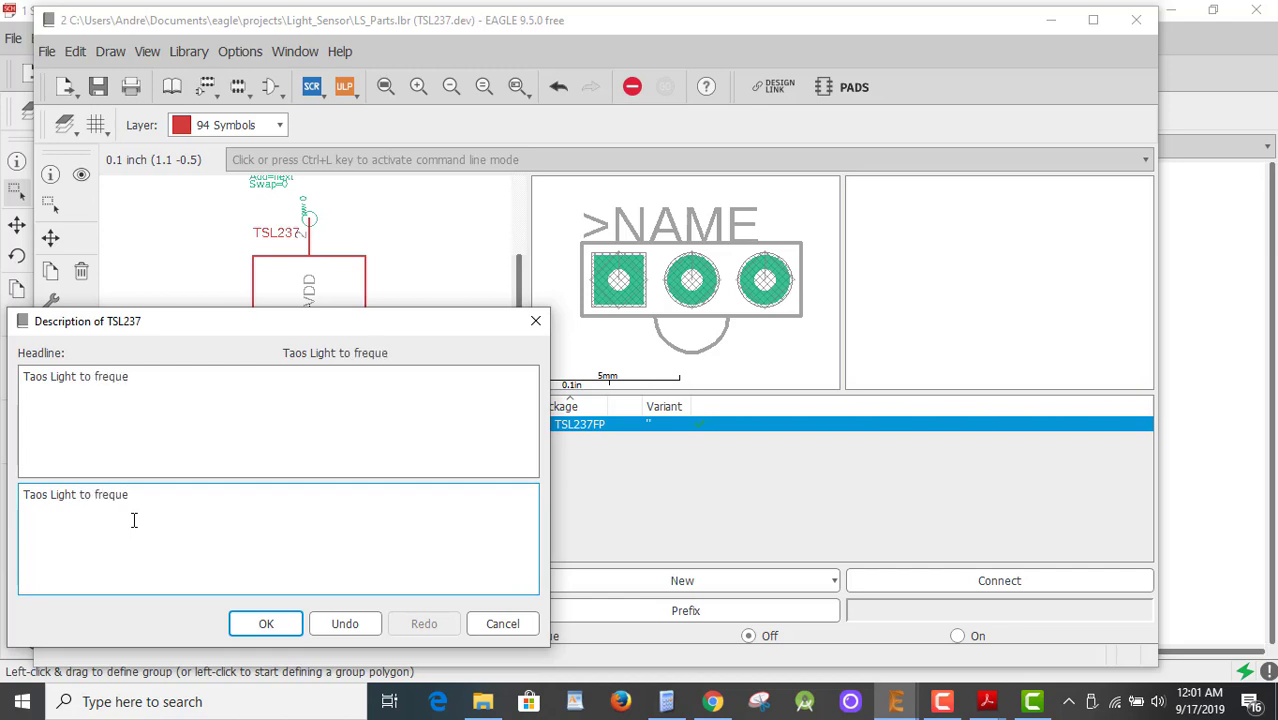
text(ncy sensor)
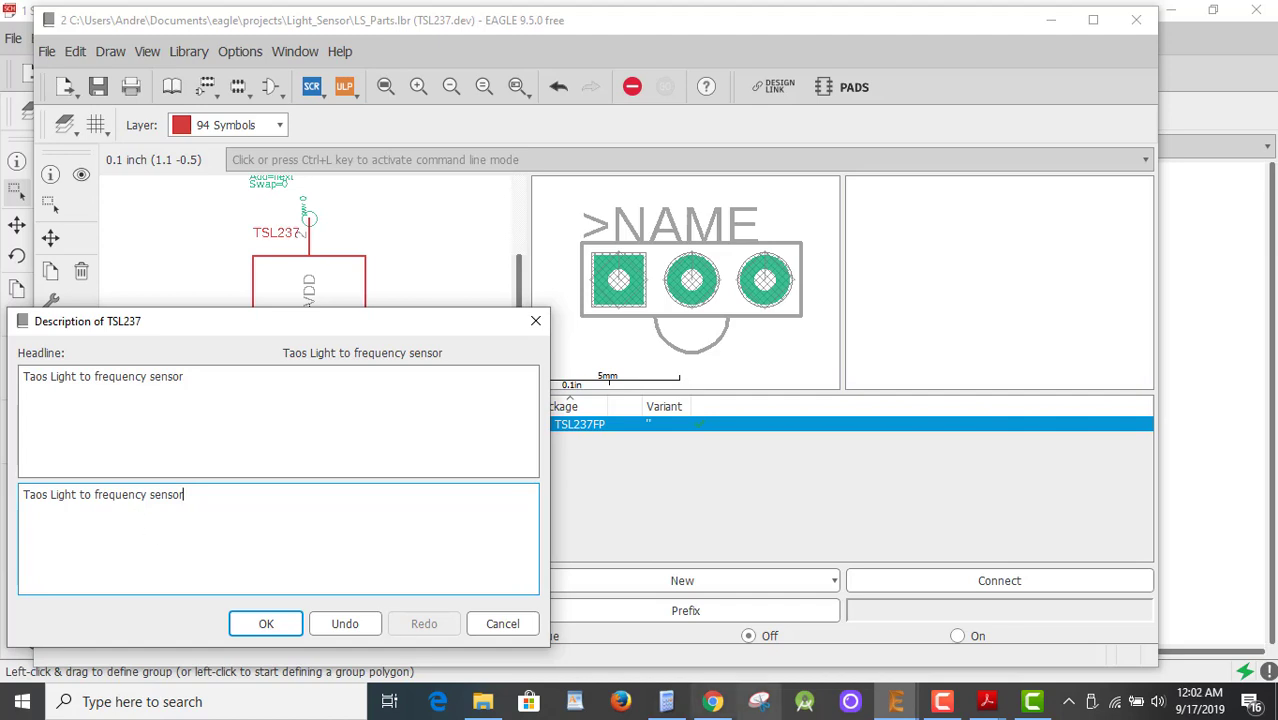
click(988, 703)
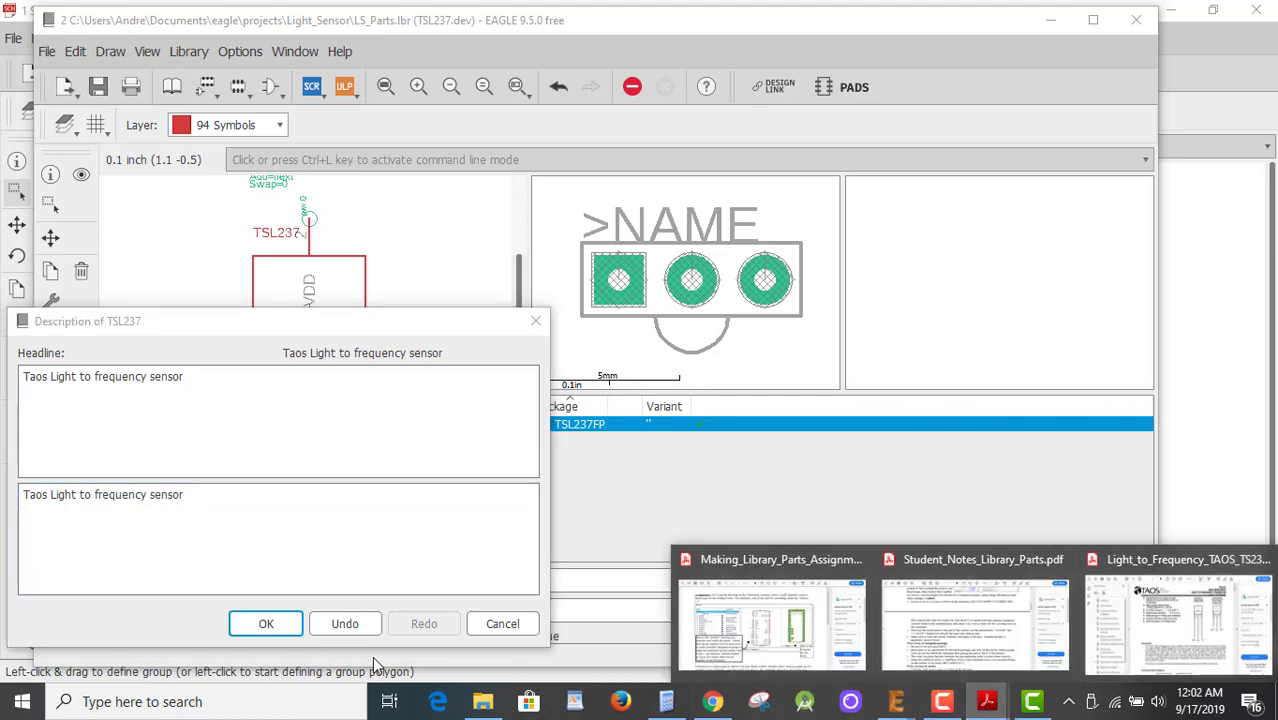
click(265, 624)
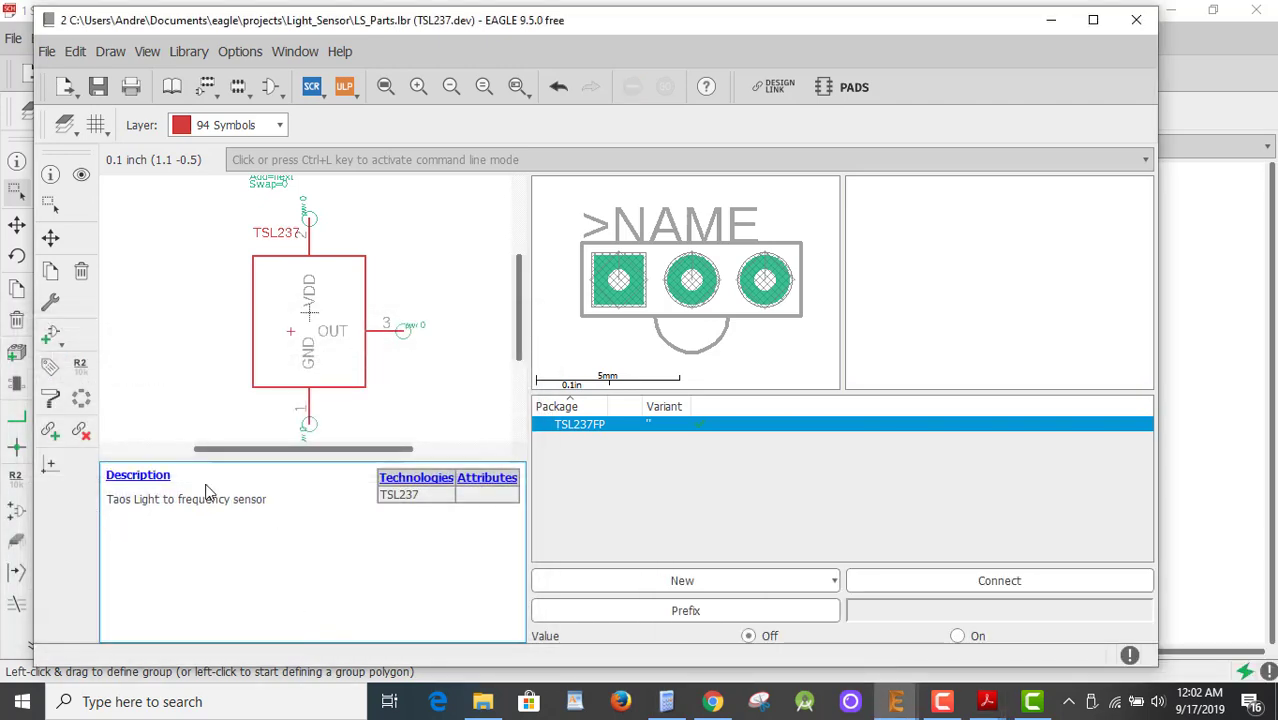
click(98, 87)
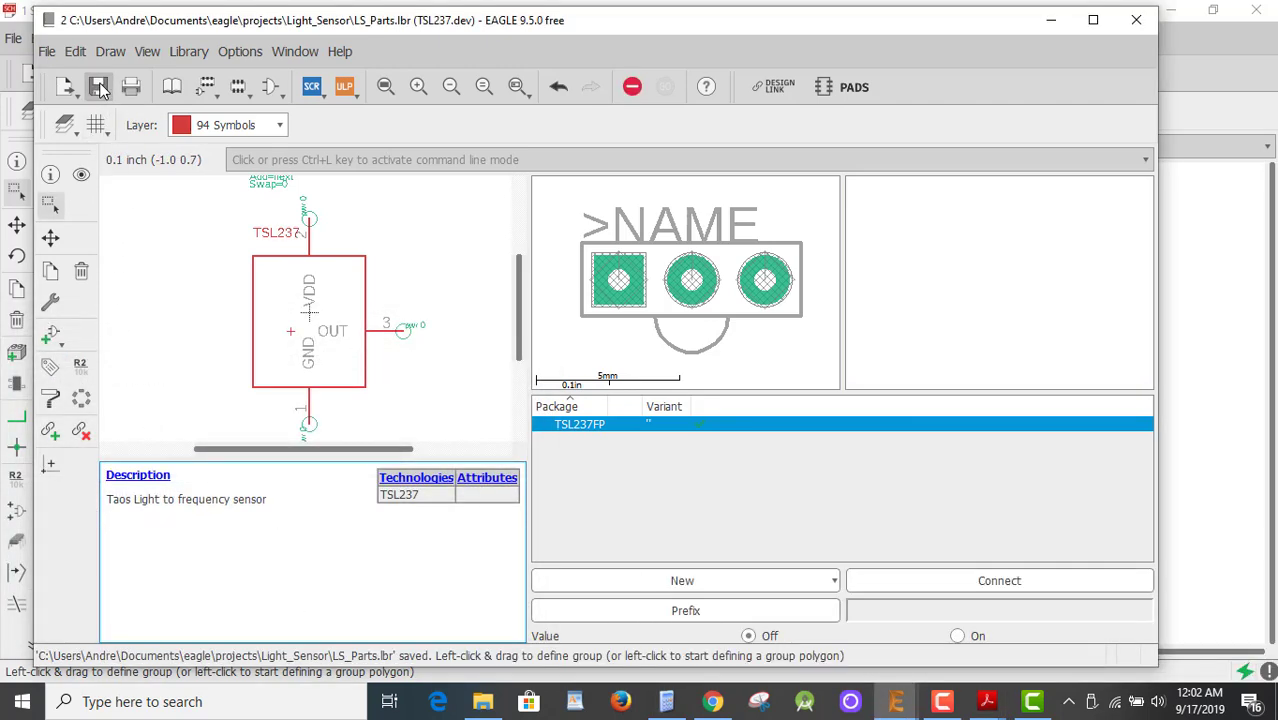
From the schematic, open the Library Manager, review In Use and Available libraries, and browse for a library file.
click(1051, 20)
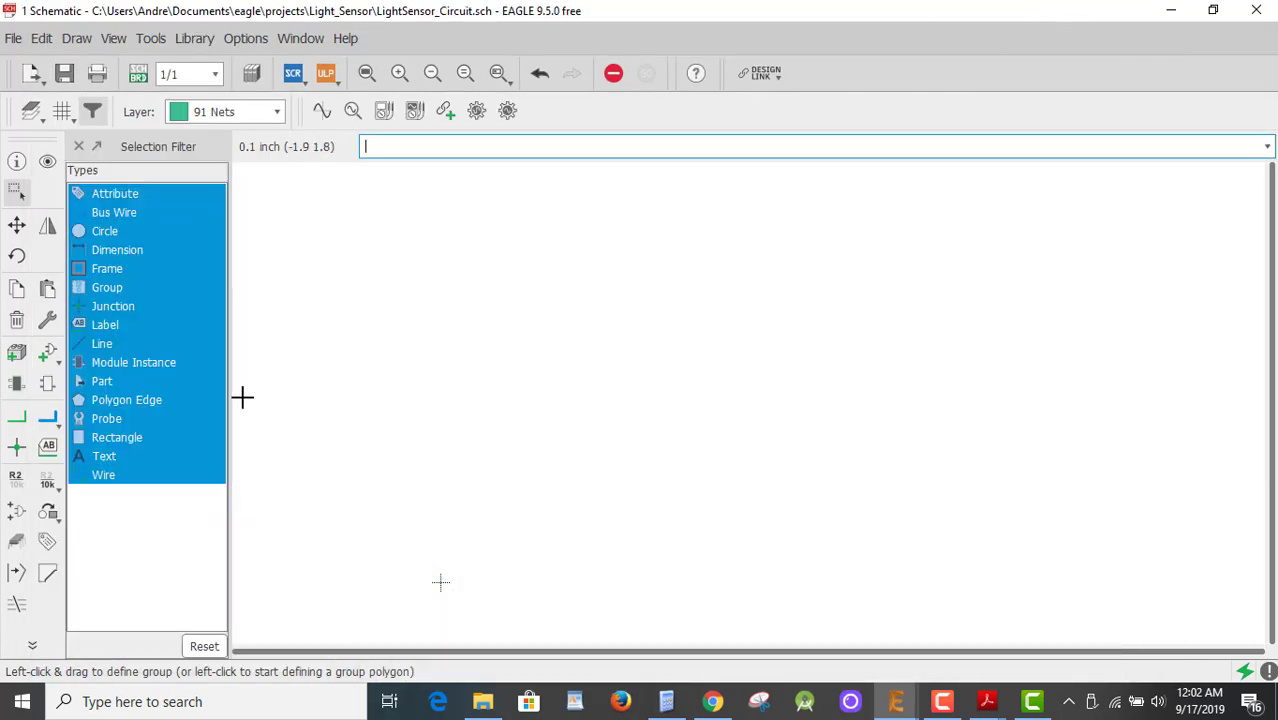
click(196, 39)
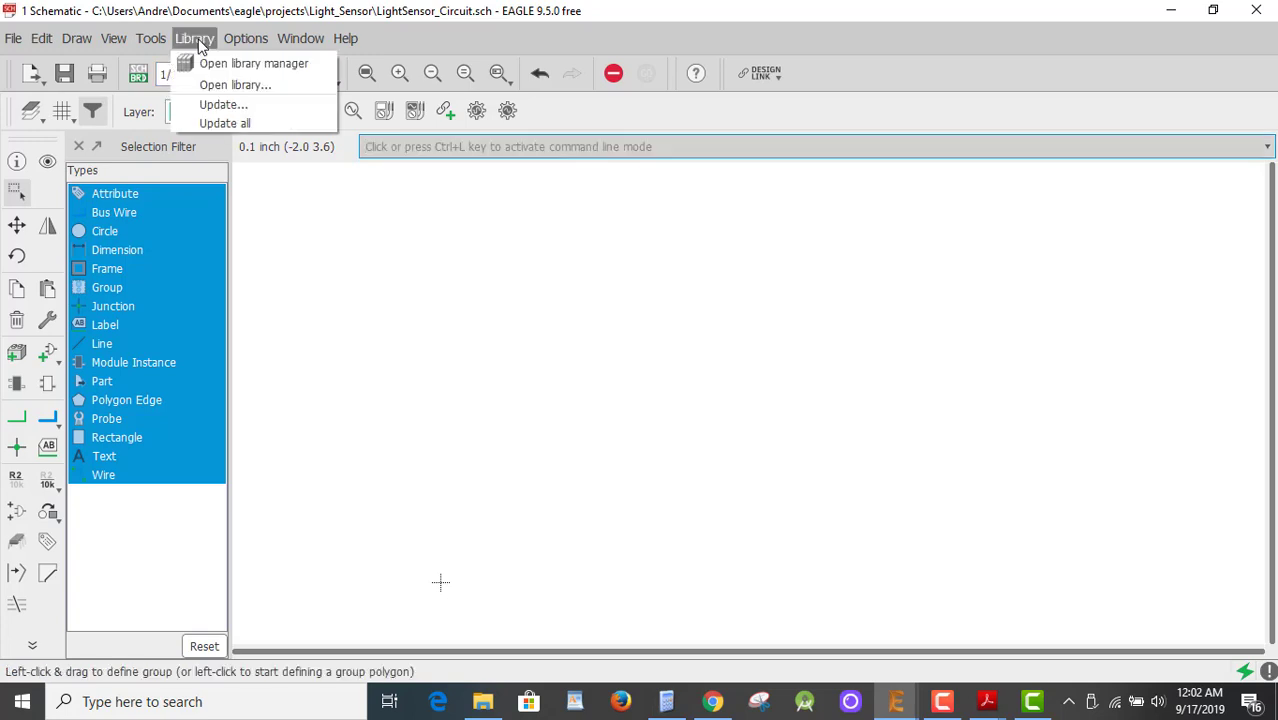
click(252, 64)
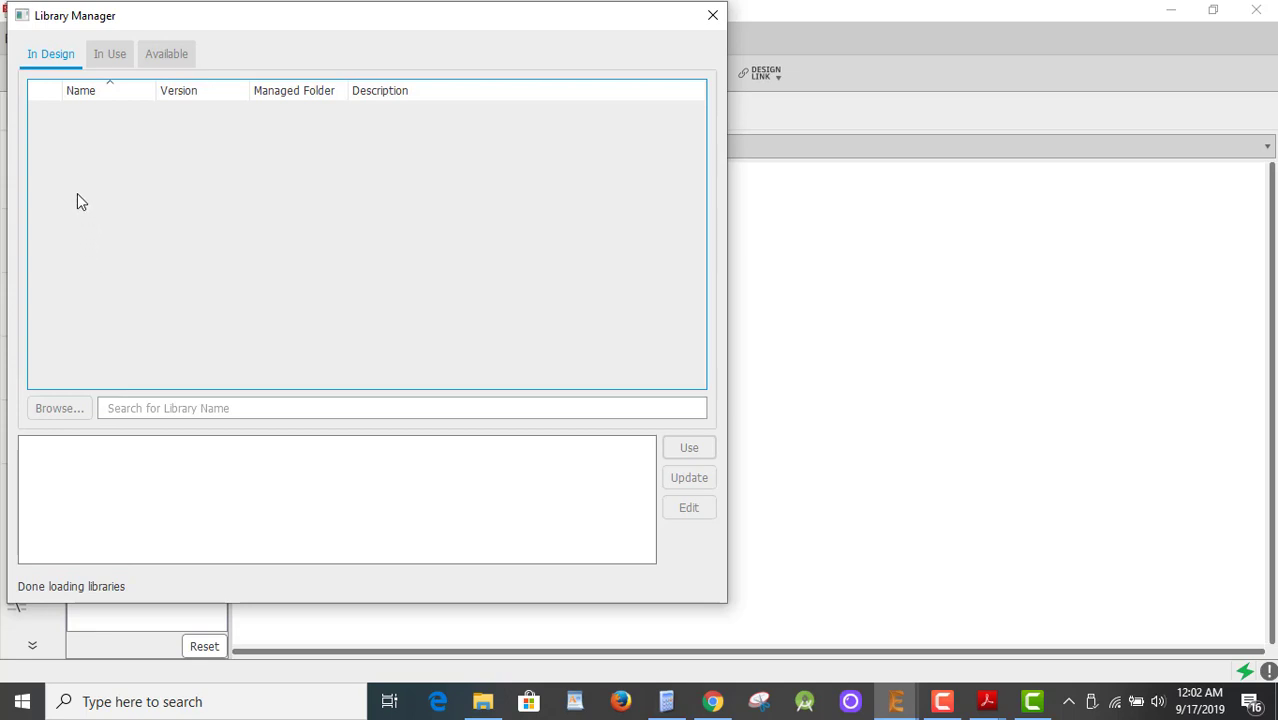
click(110, 54)
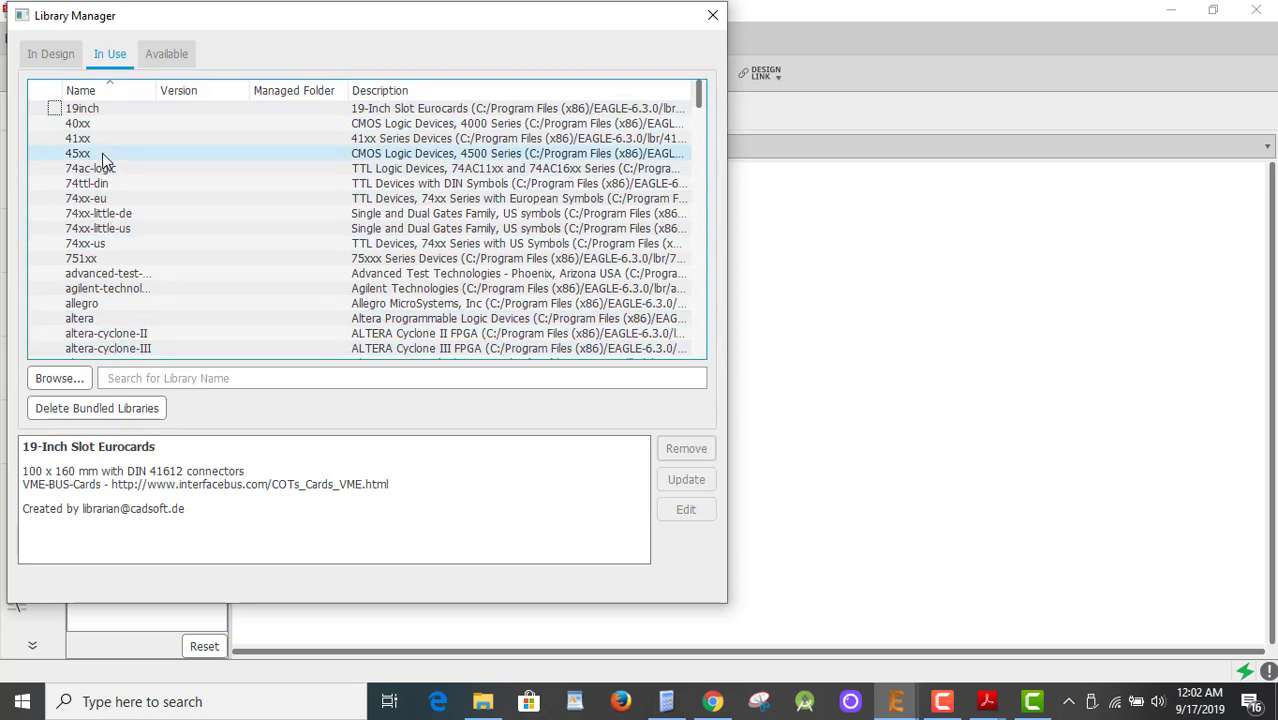
click(167, 54)
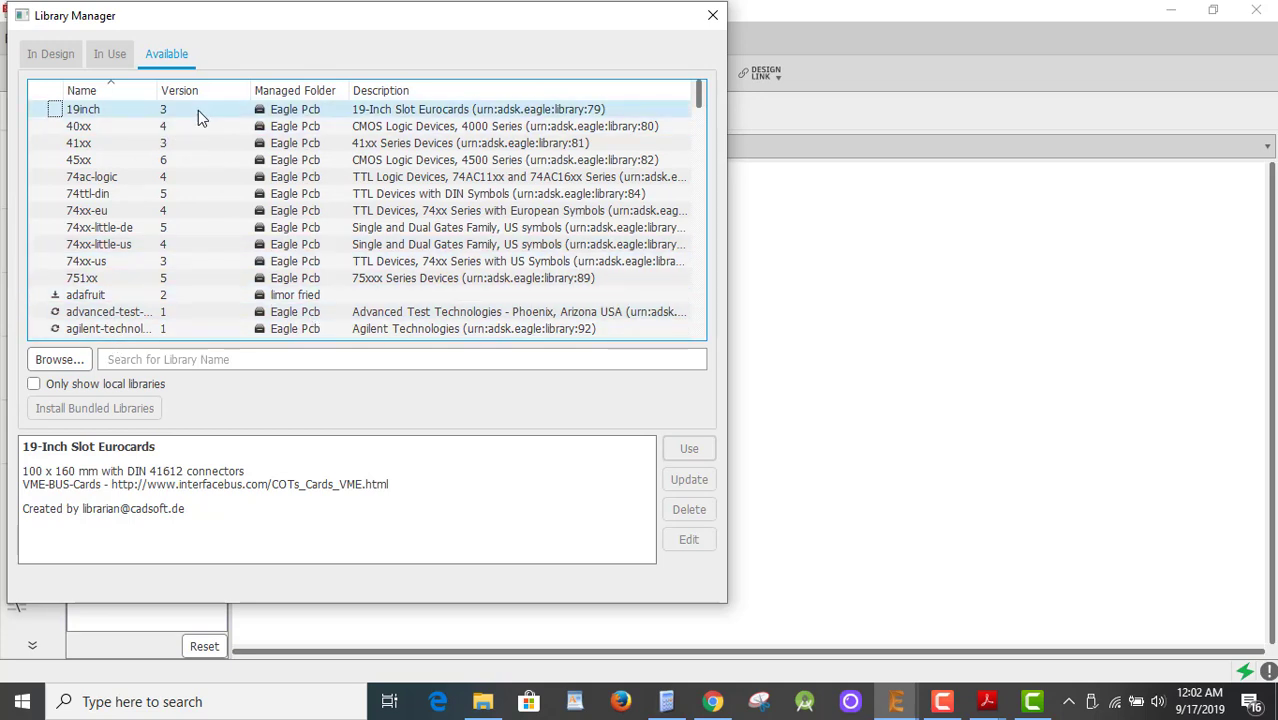
click(57, 360)
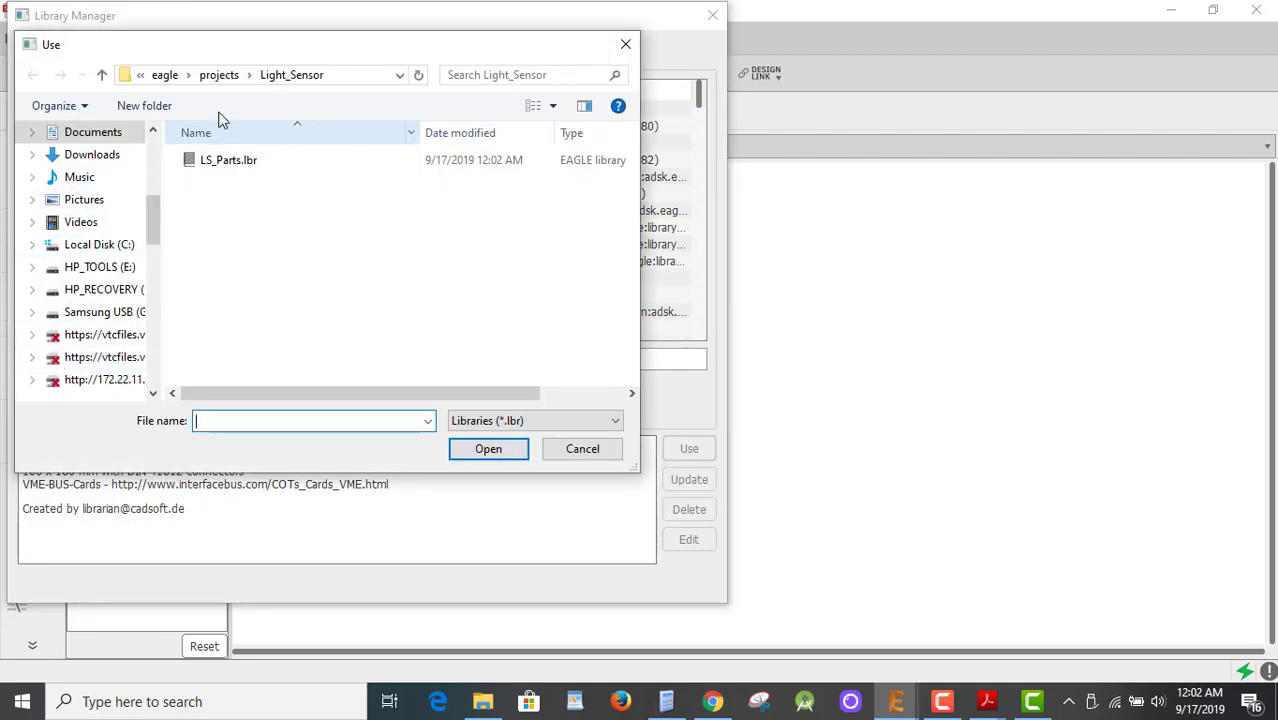
Load LS_Parts.lbr from the Light_Sensor project folder into the Library Manager.
click(125, 76)
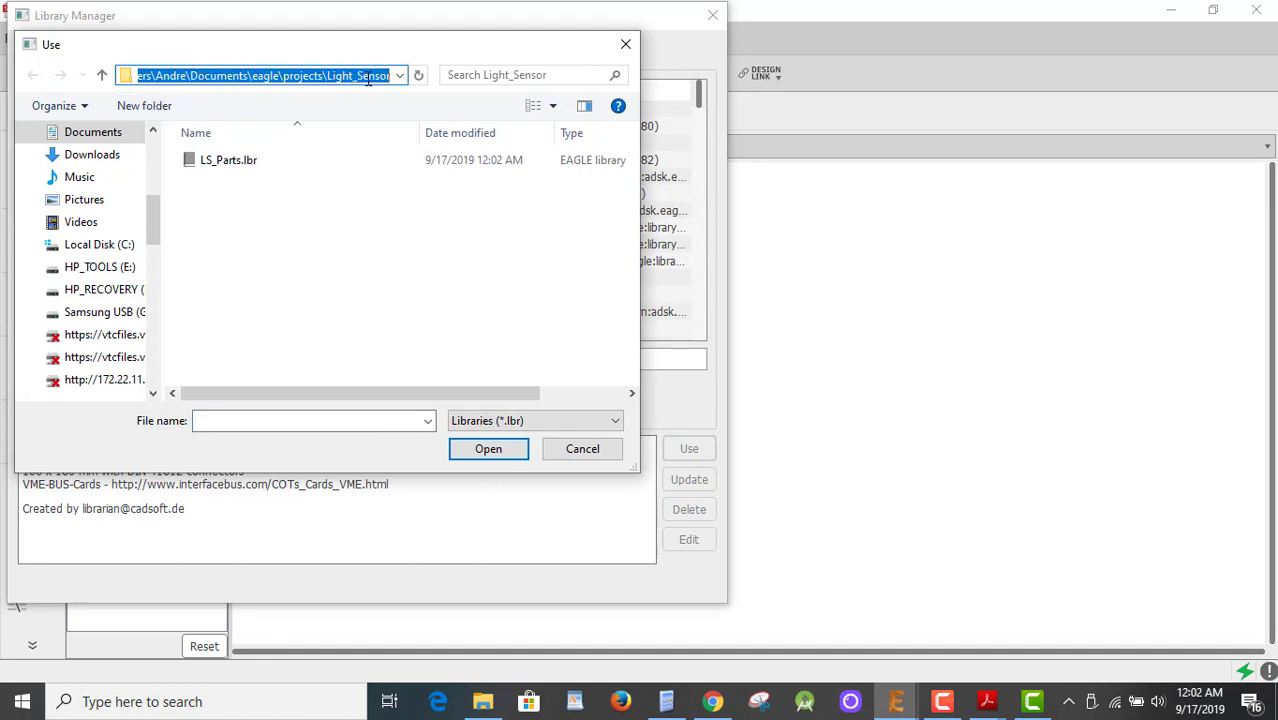
click(207, 165)
click(487, 449)
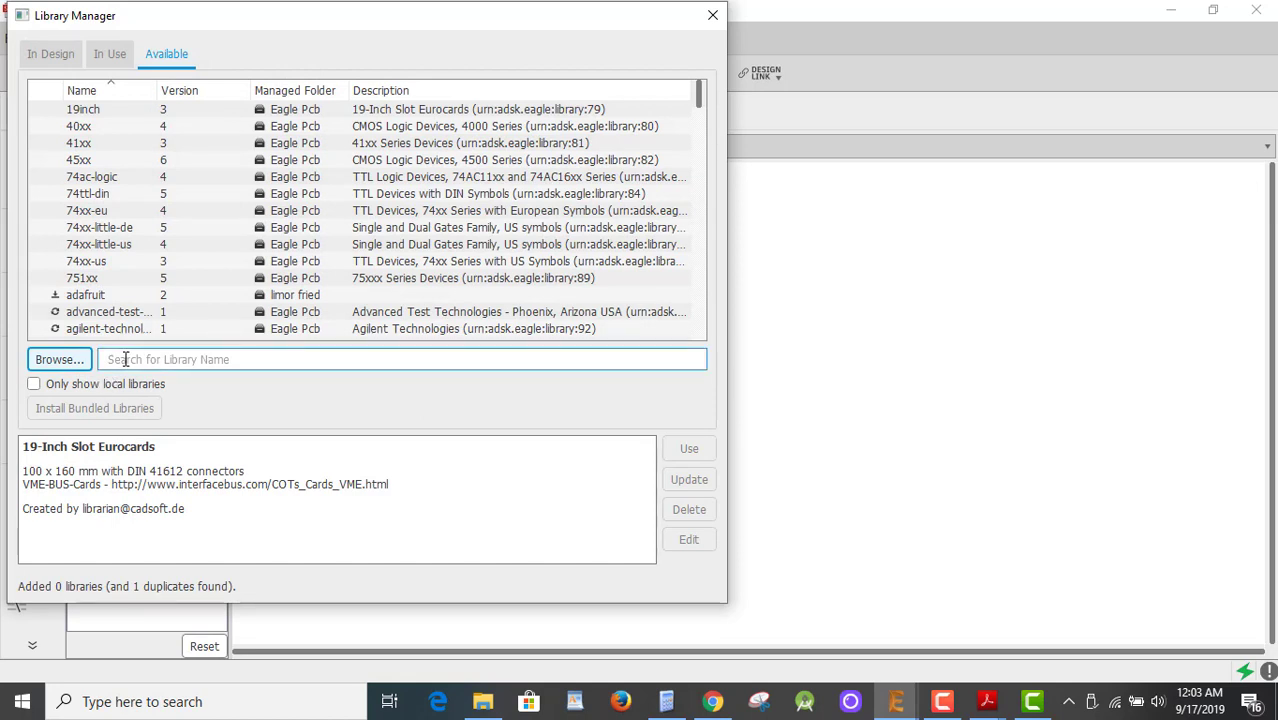
click(698, 100)
drag(700, 104, 698, 215)
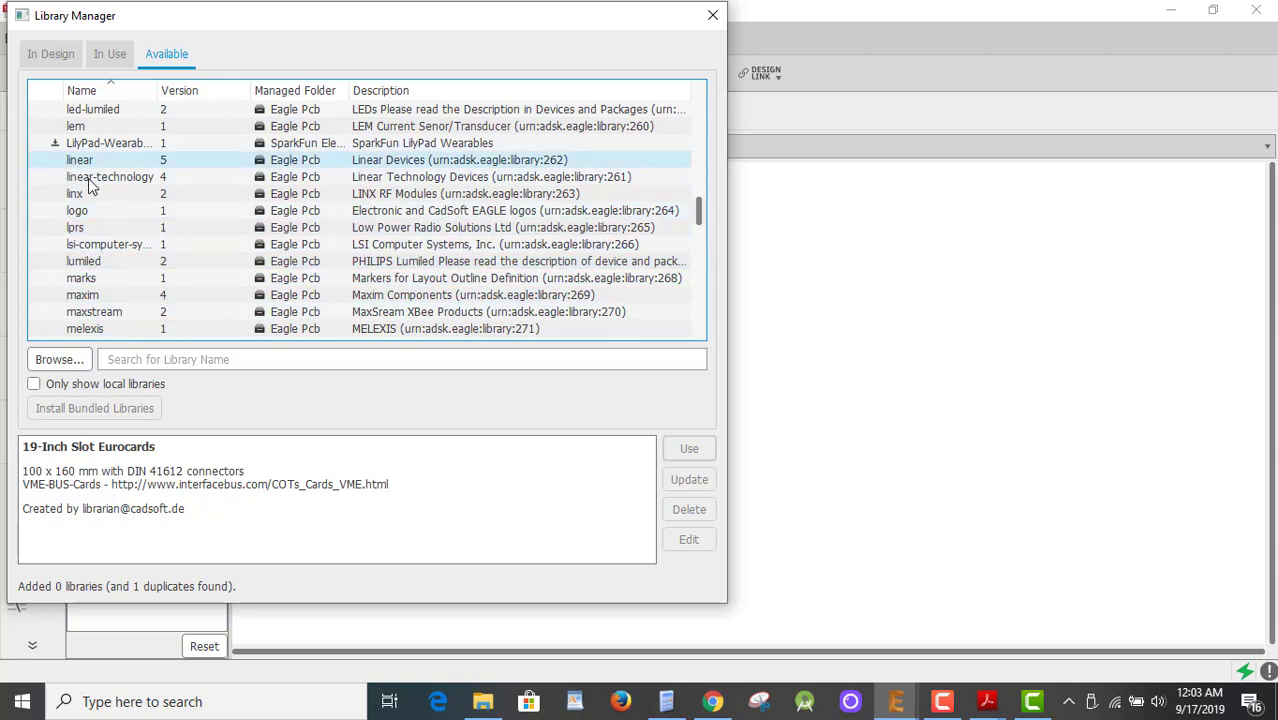
scroll(90, 190, up, 2)
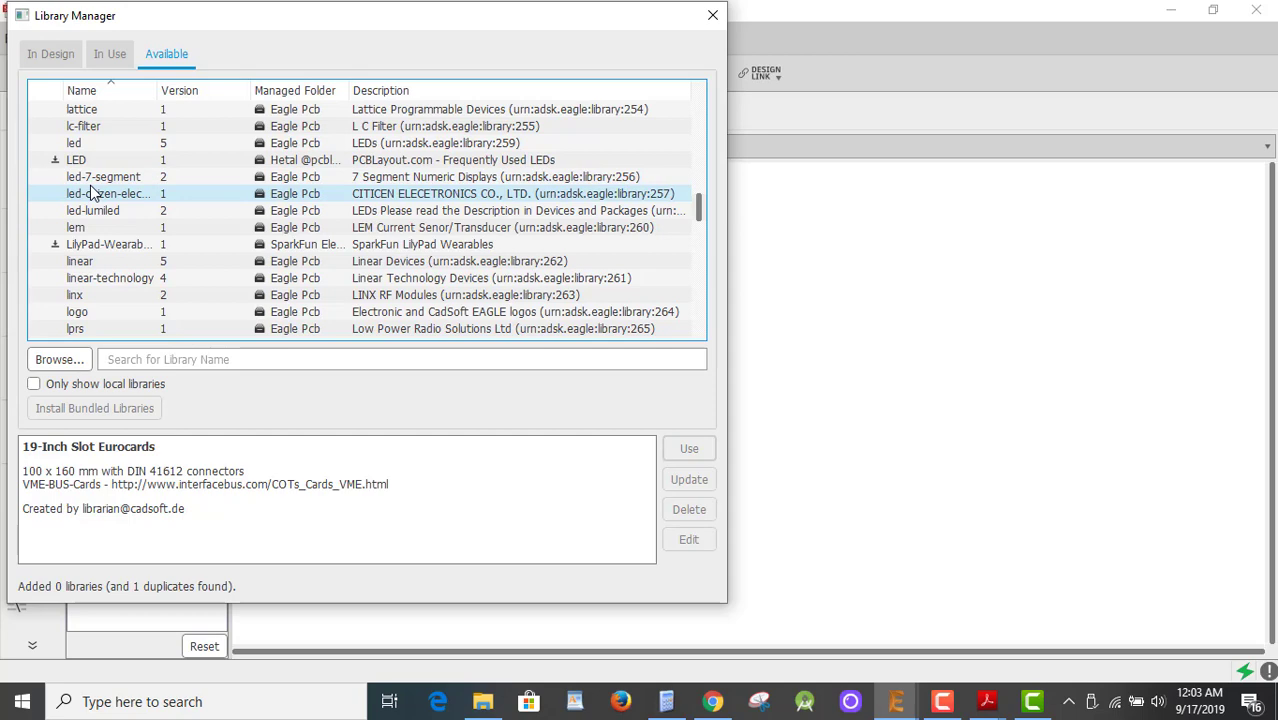
scroll(90, 195, down, 2)
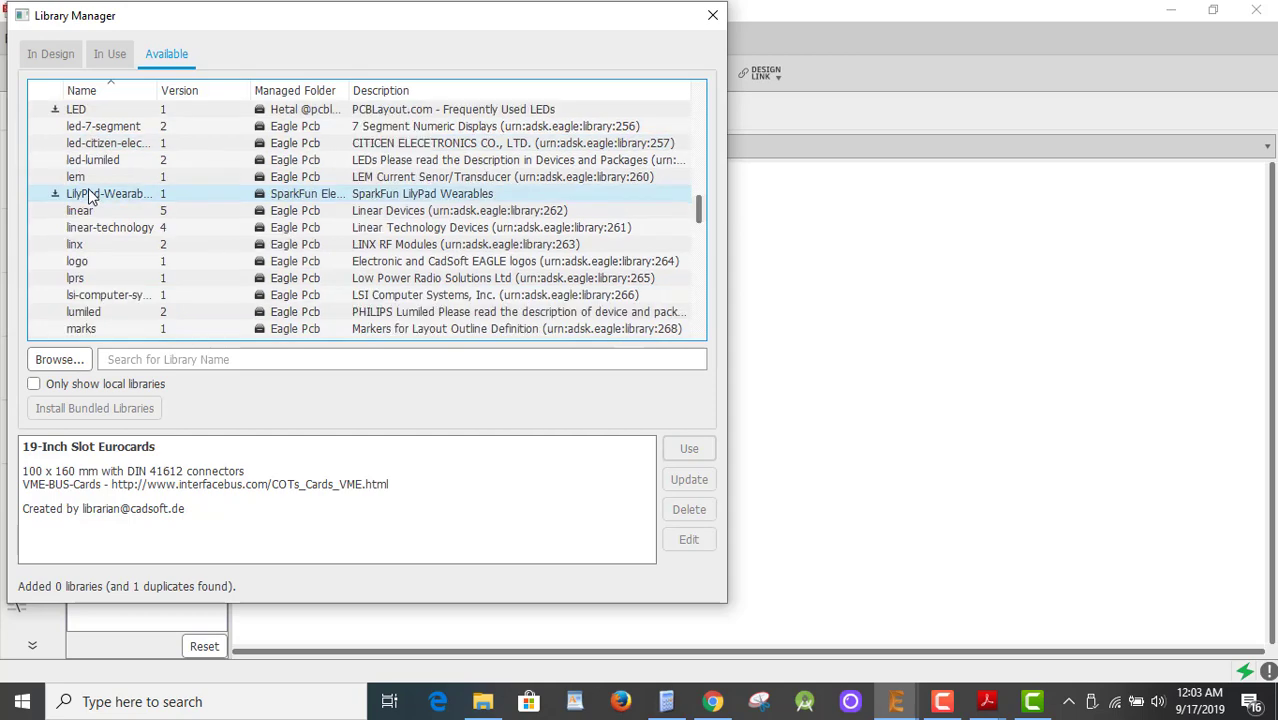
scroll(87, 206, down, 4)
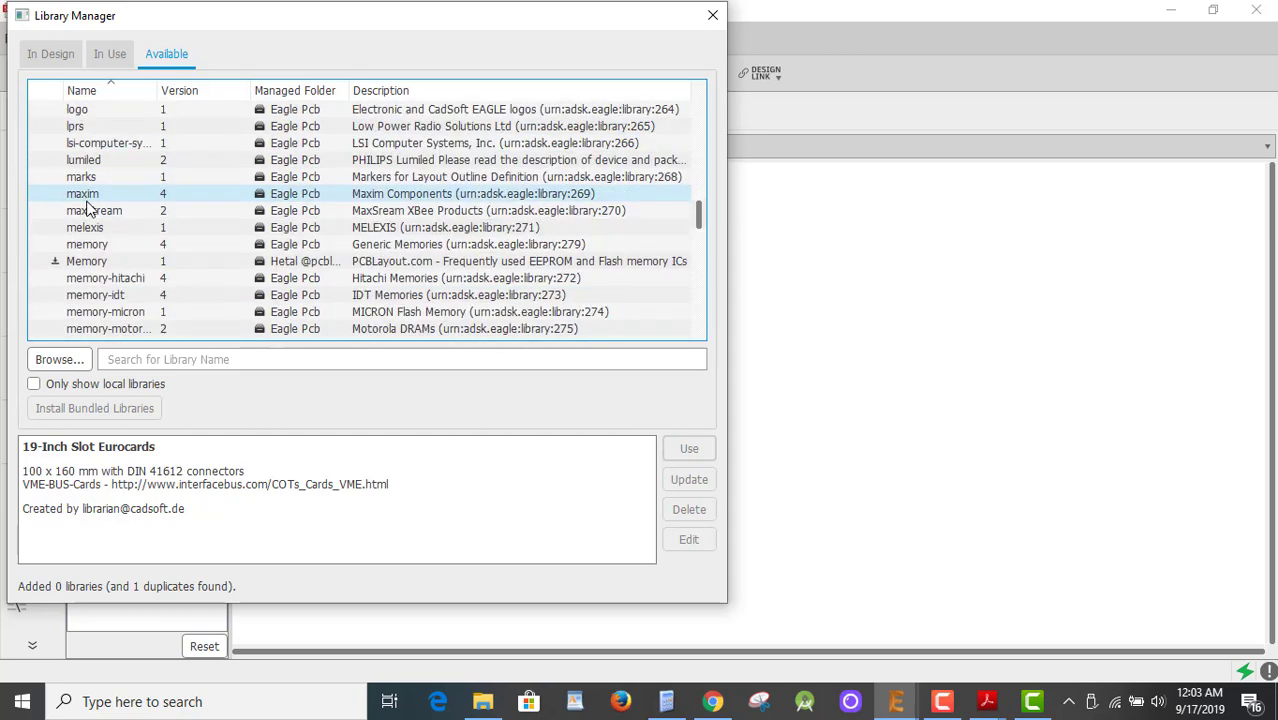
scroll(87, 208, up, 3)
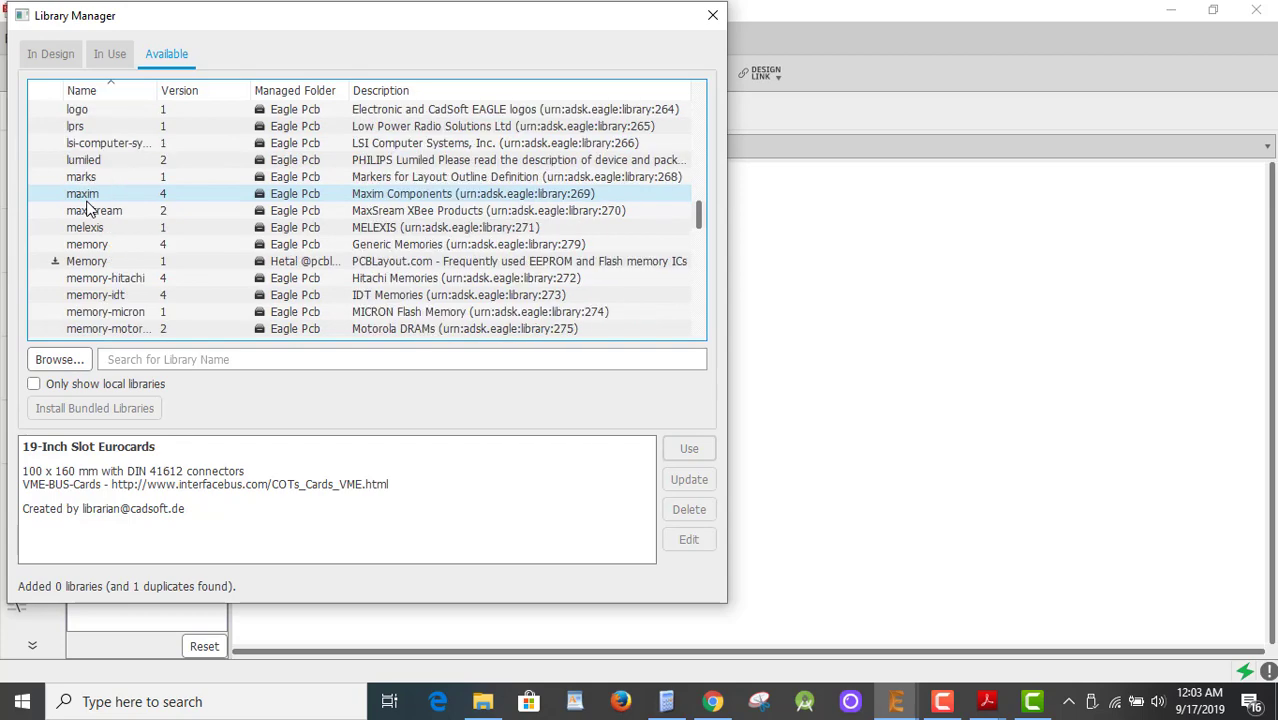
Confirm LS_Parts appears among the In Use libraries and close the Library Manager.
click(100, 55)
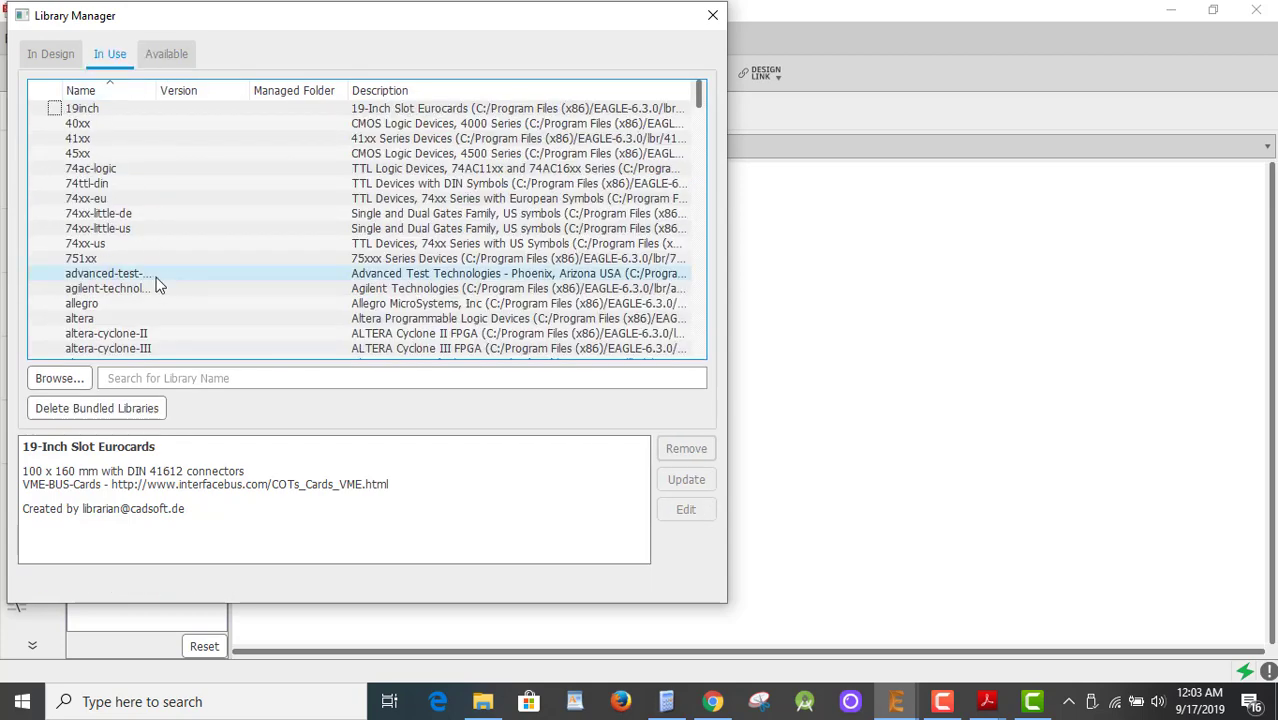
scroll(160, 285, down, 20)
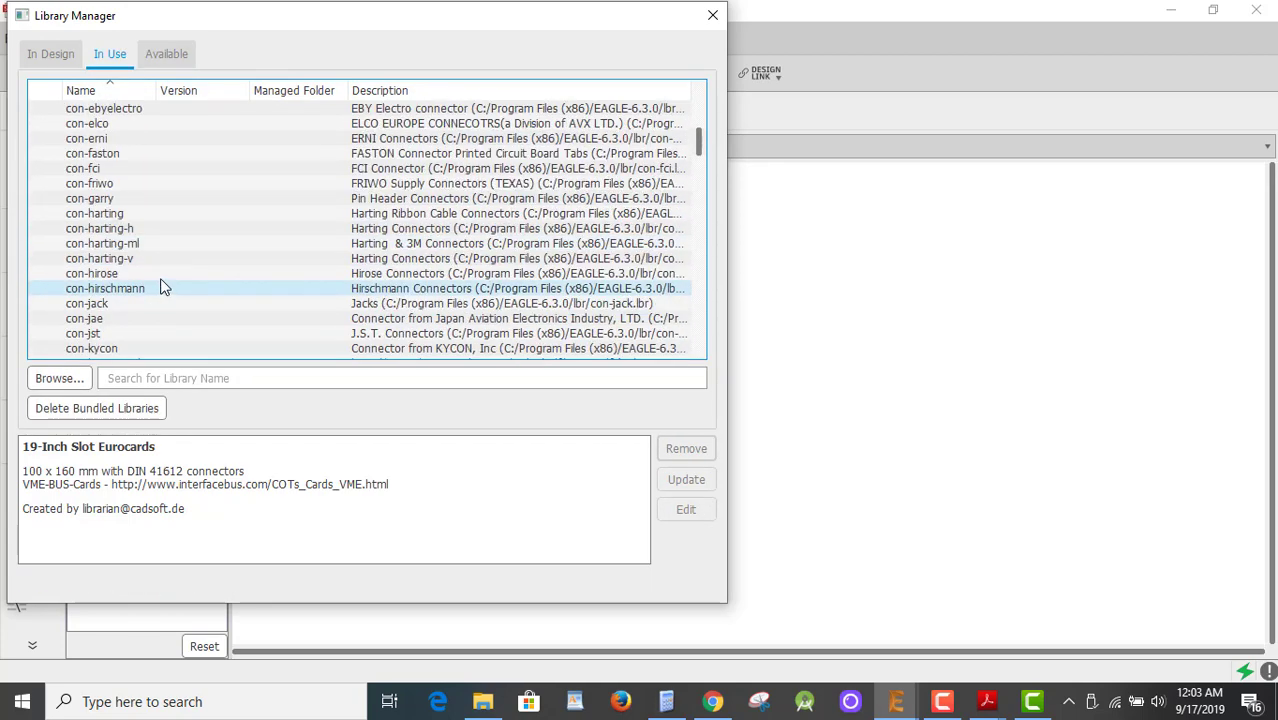
scroll(166, 285, down, 5)
drag(699, 175, 692, 250)
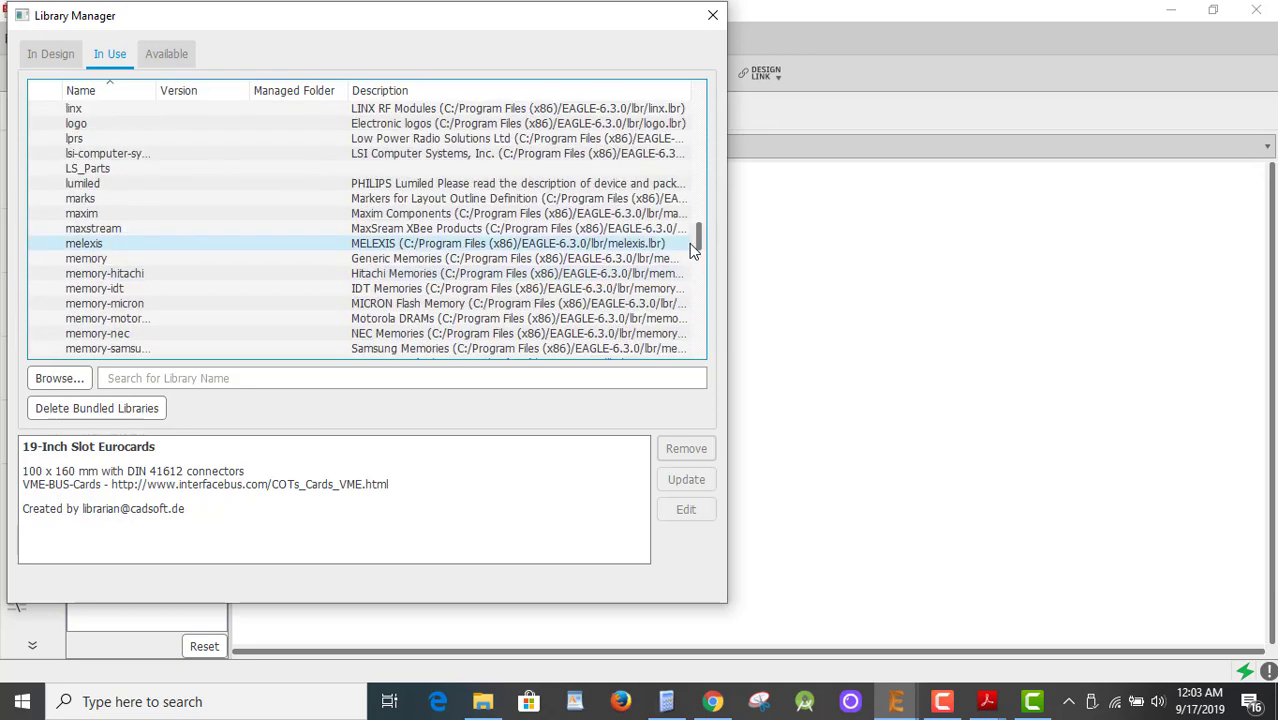
click(95, 169)
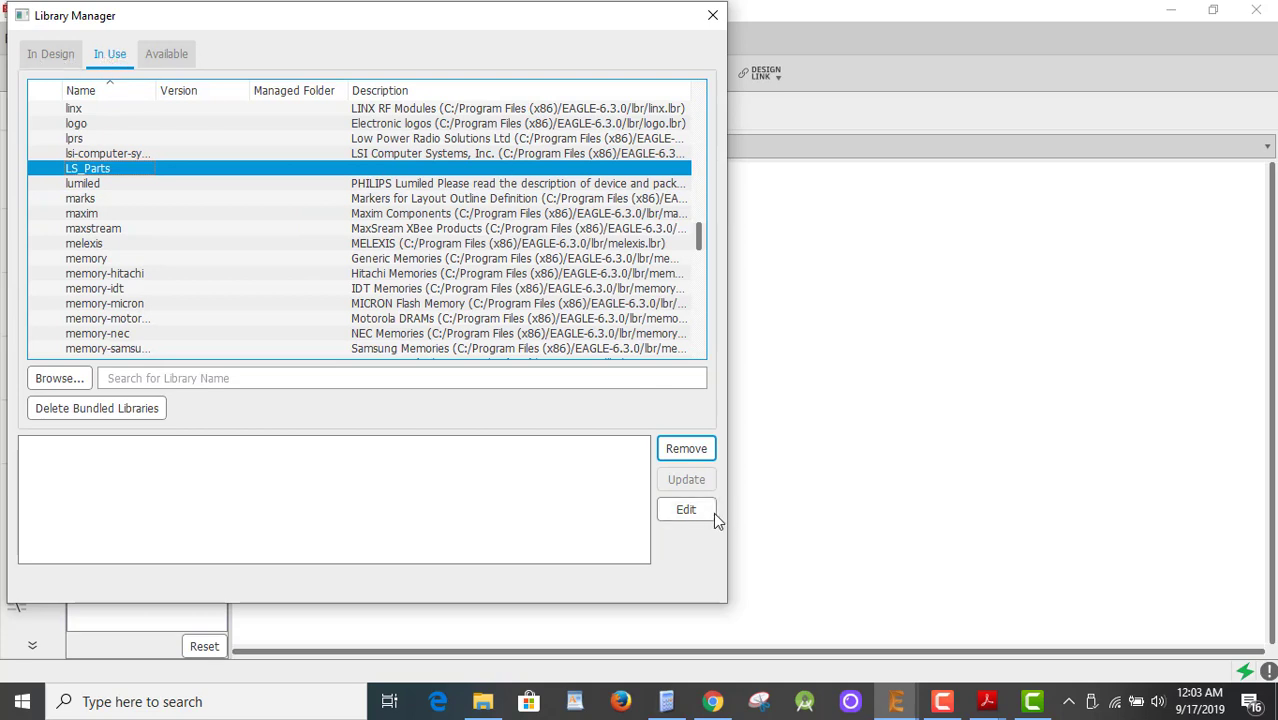
click(711, 18)
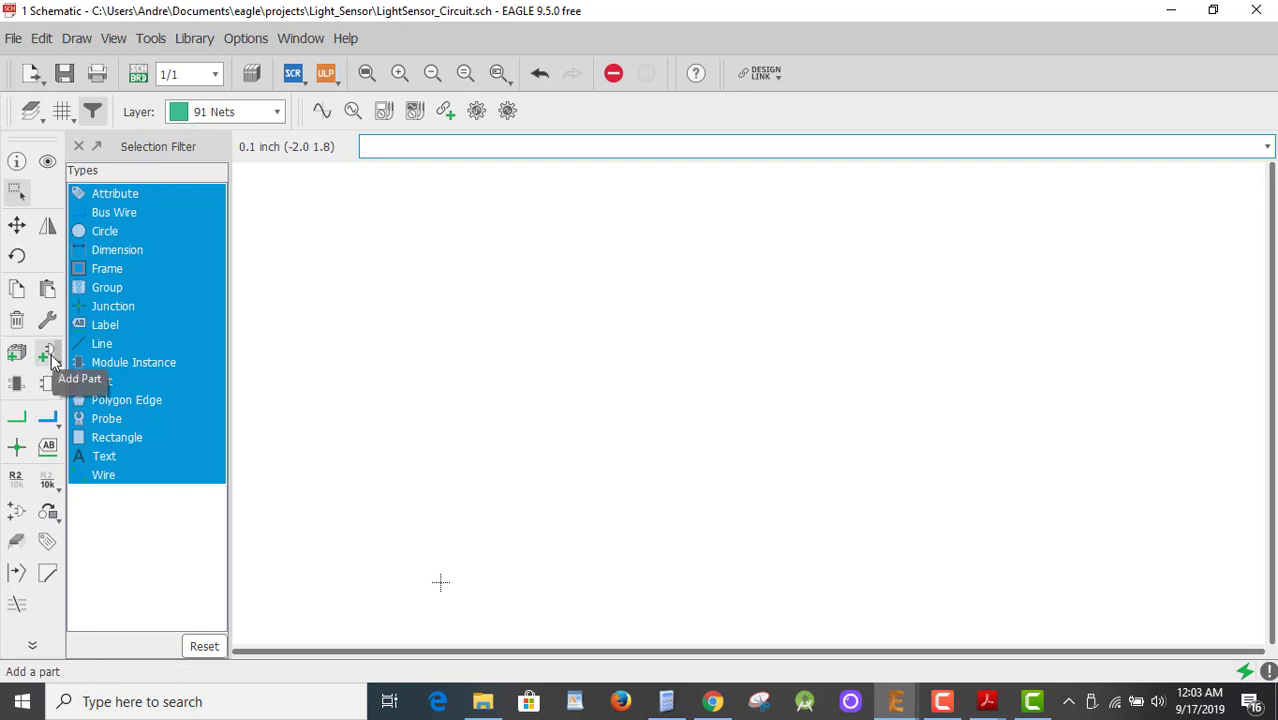
click(50, 355)
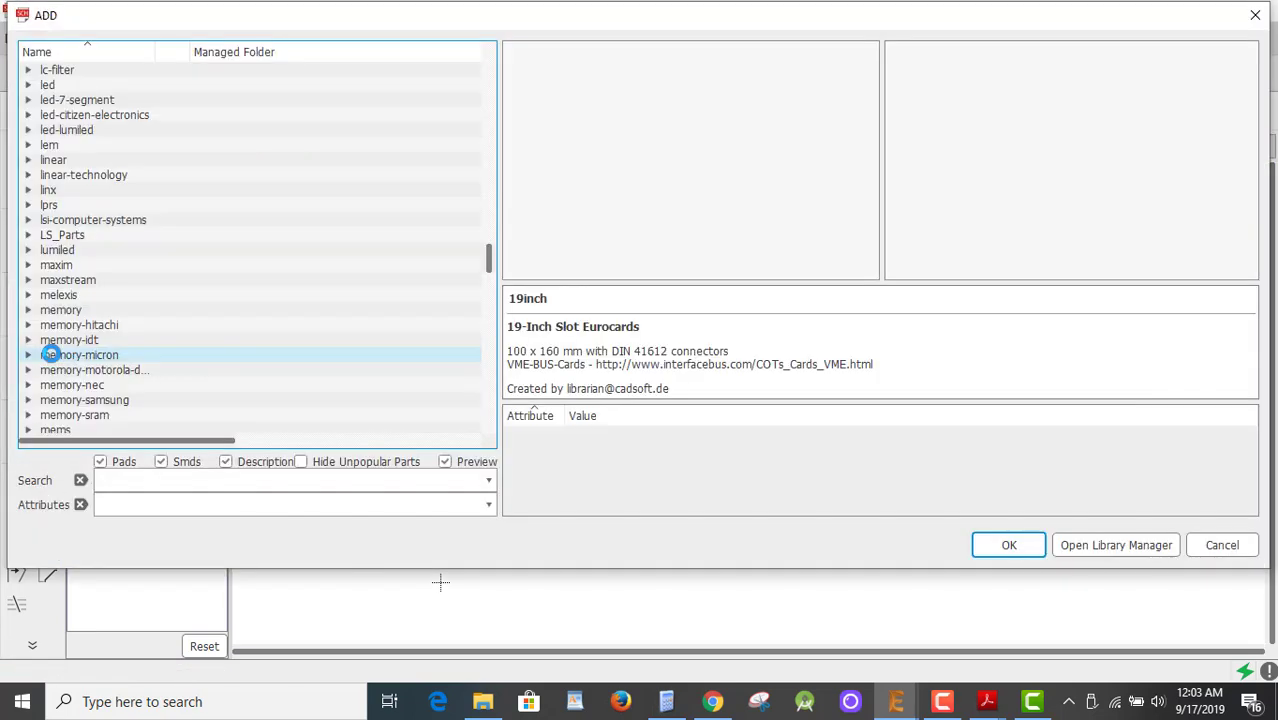
click(52, 237)
click(29, 238)
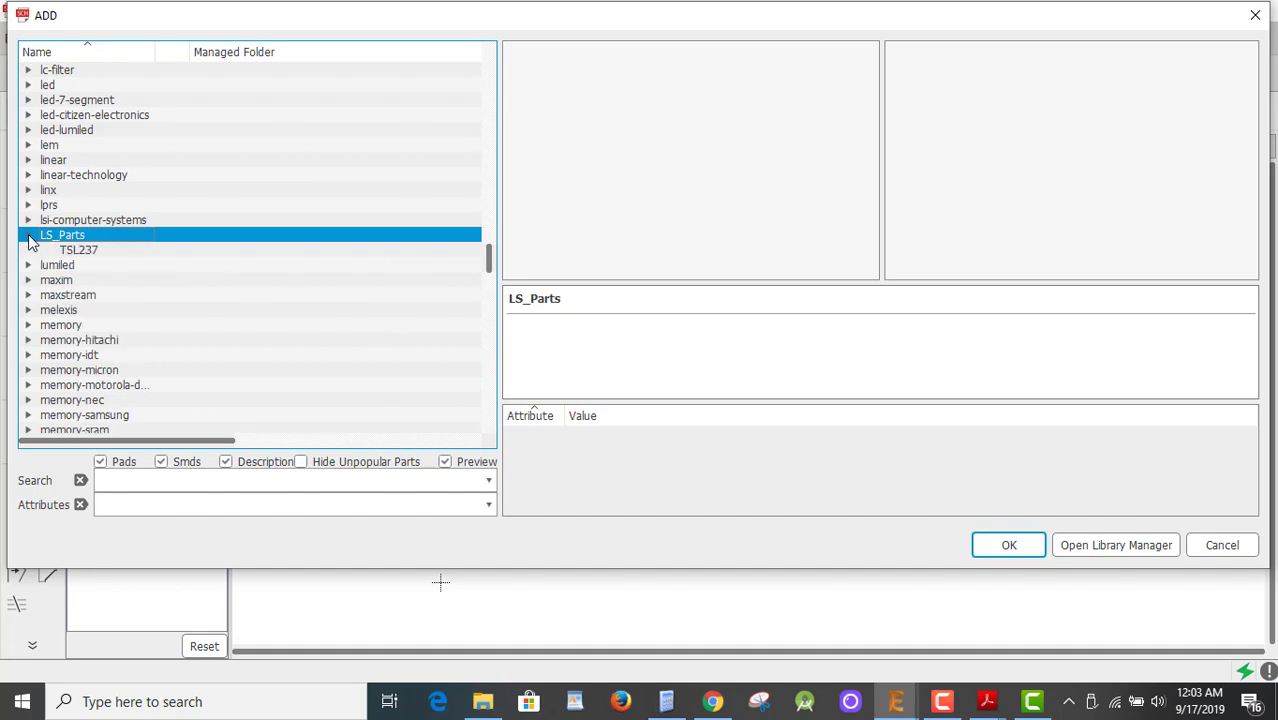
click(78, 251)
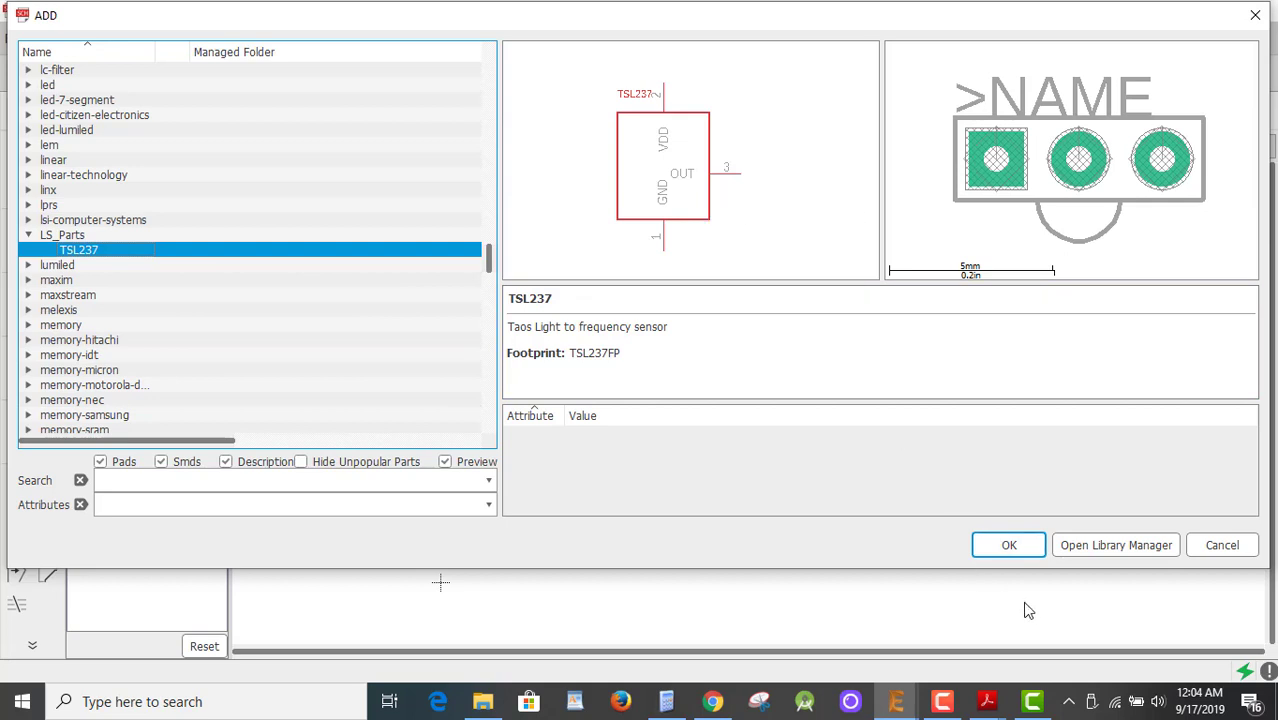
click(1009, 547)
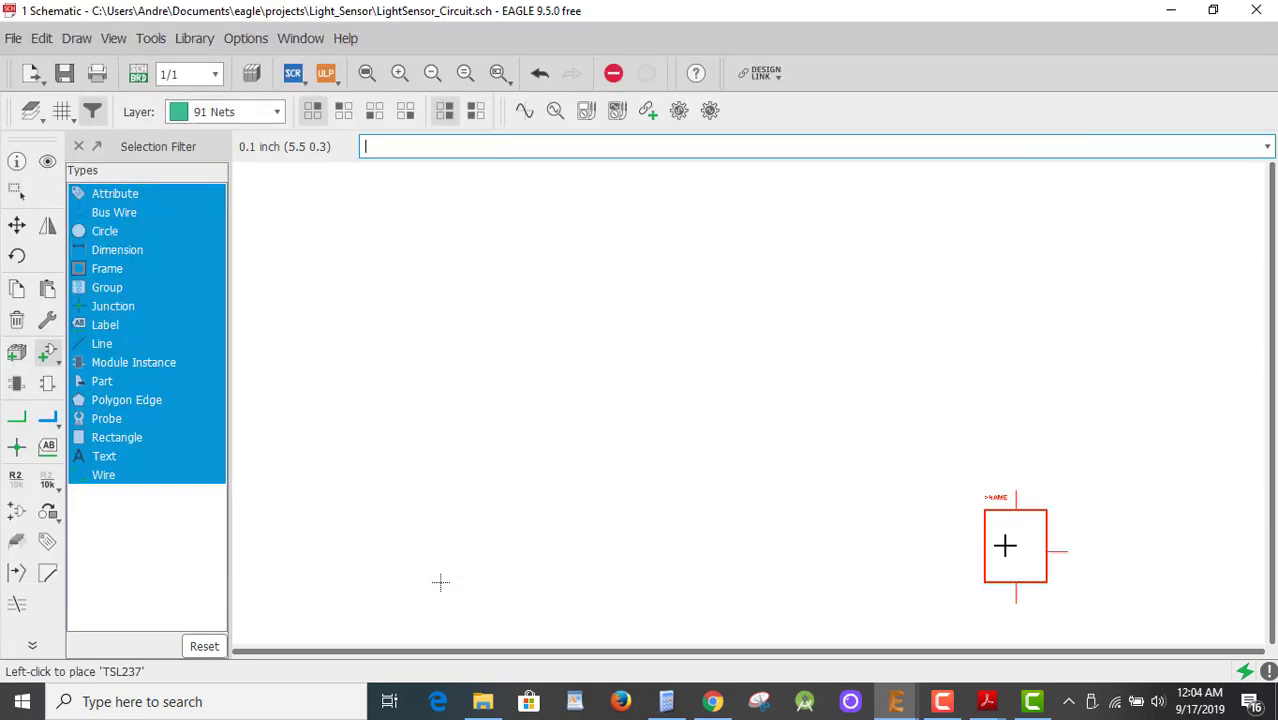
click(571, 330)
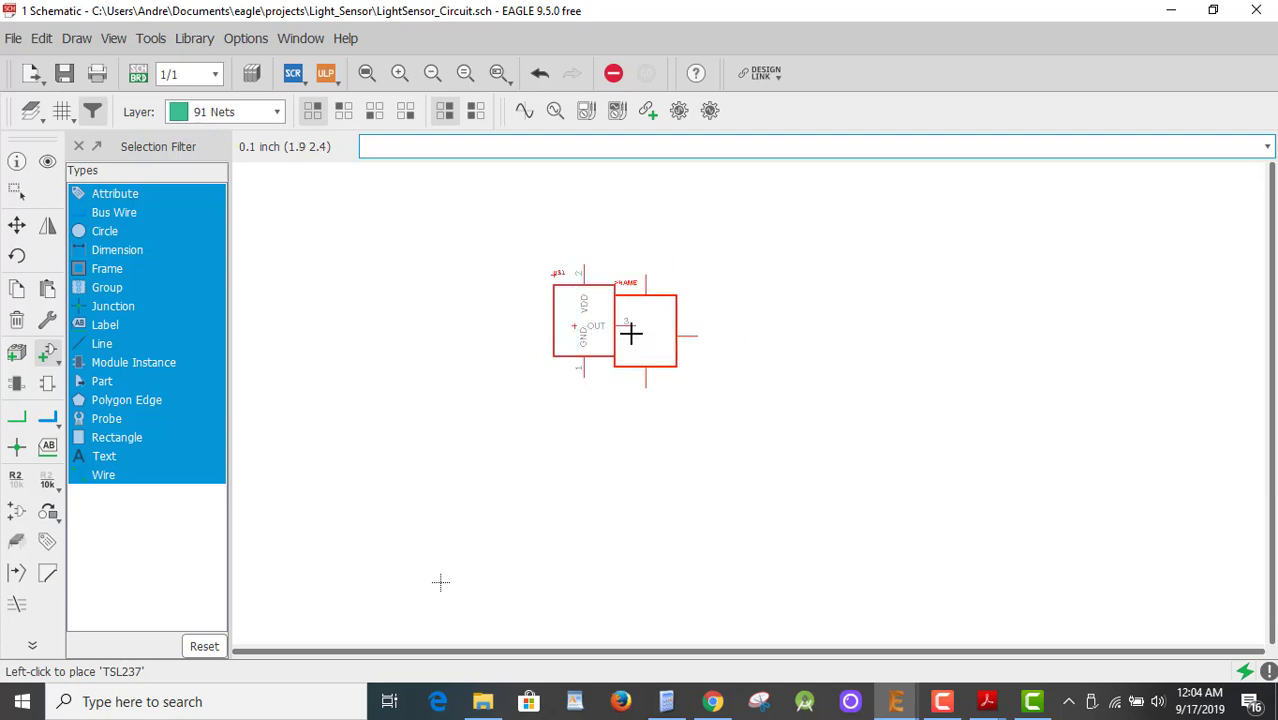
scroll(591, 324, up, 2)
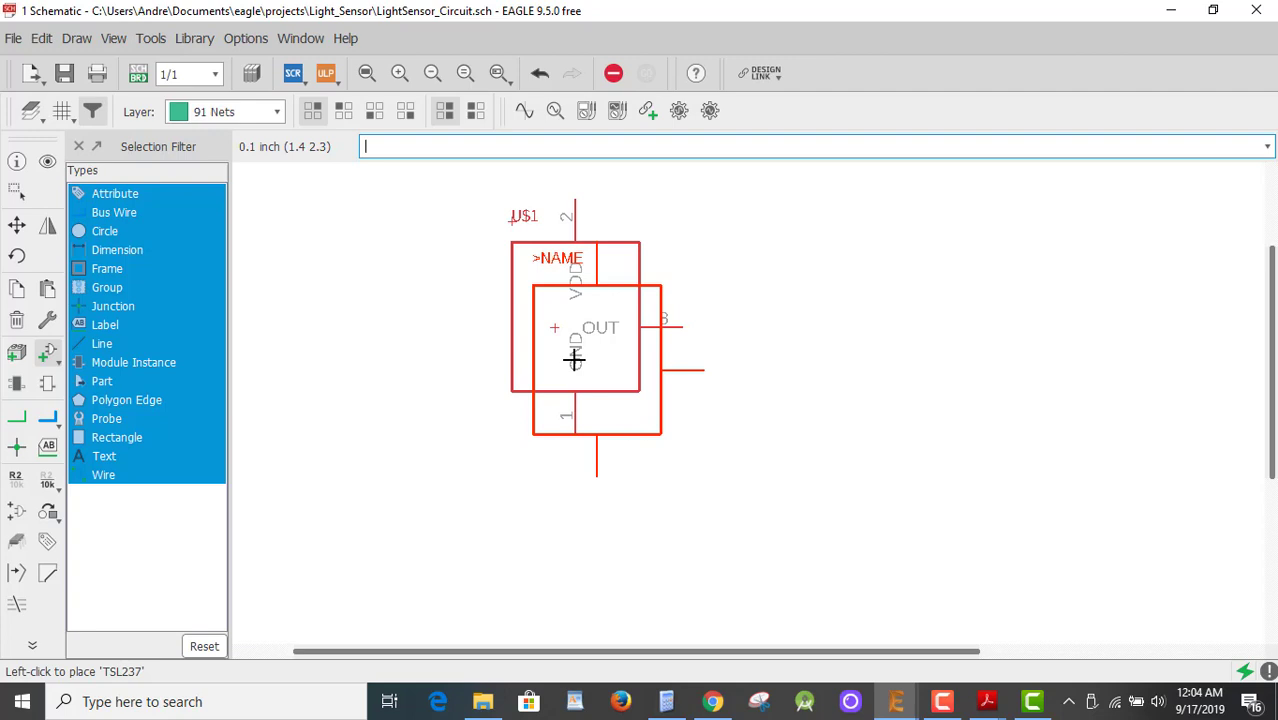
key(ctrl+z)
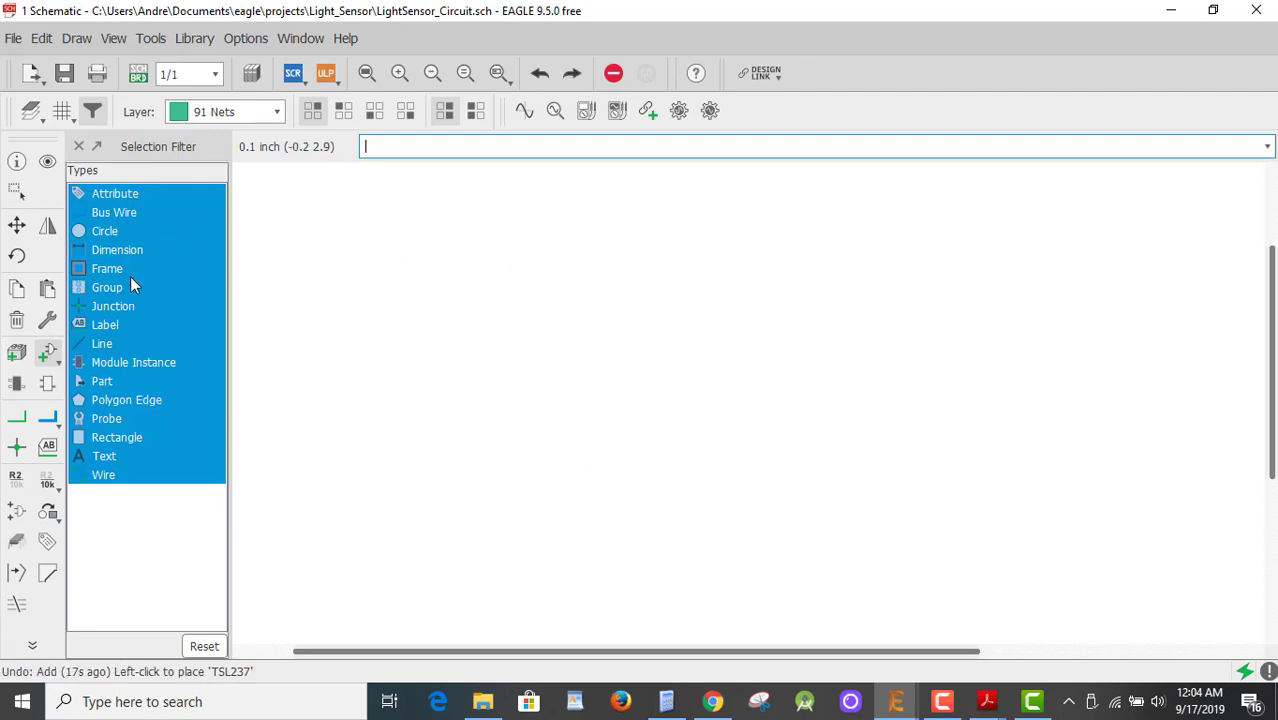
Place a single TSL237 part from LS_Parts on the schematic and switch to the board.
click(47, 352)
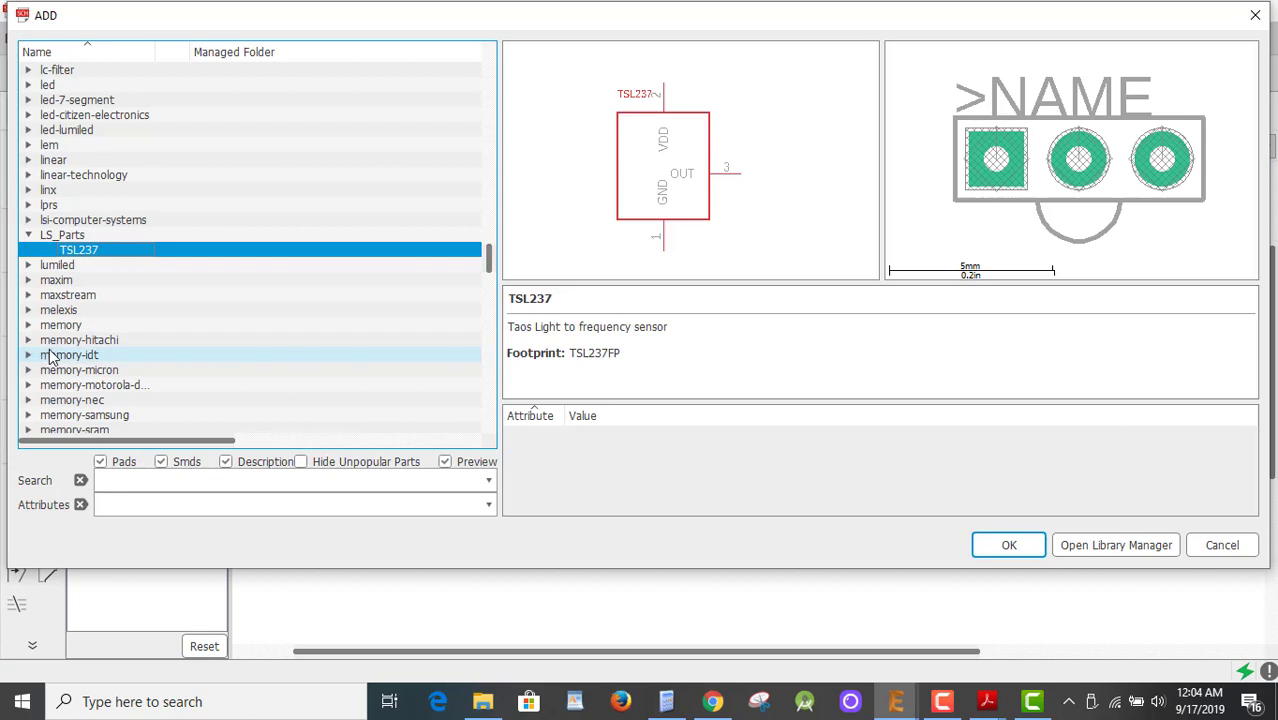
double_click(89, 251)
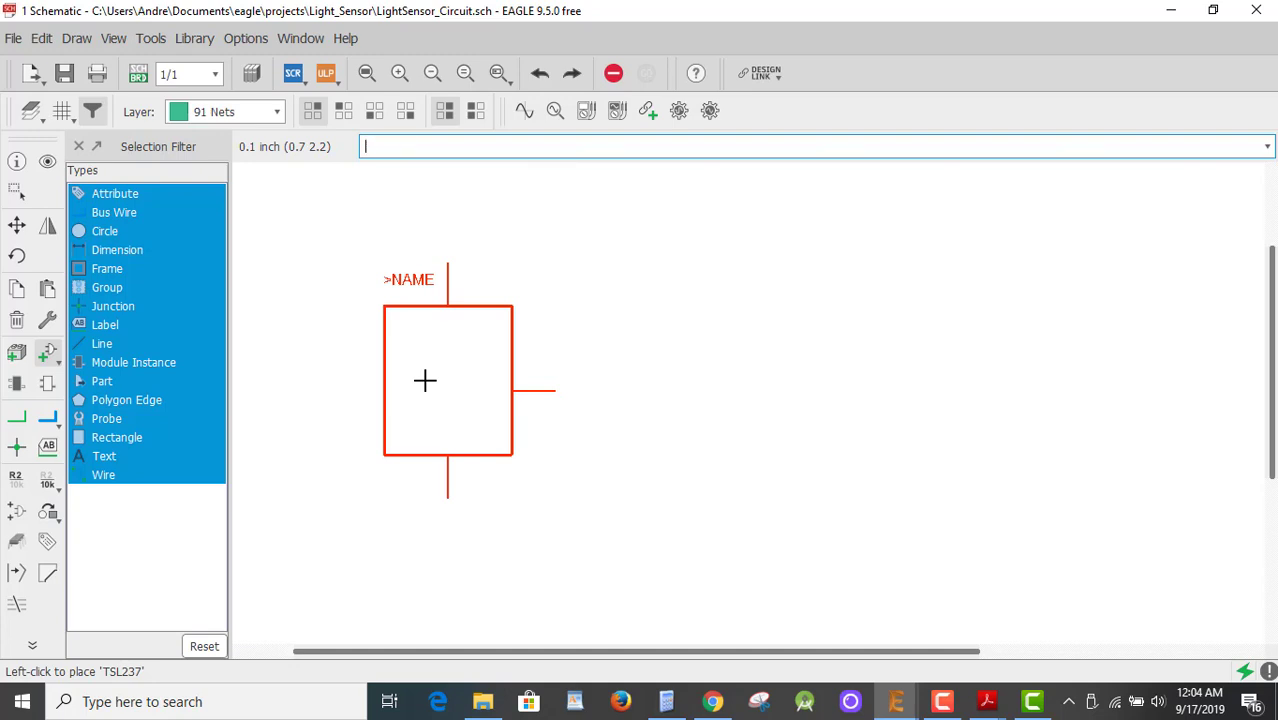
click(425, 380)
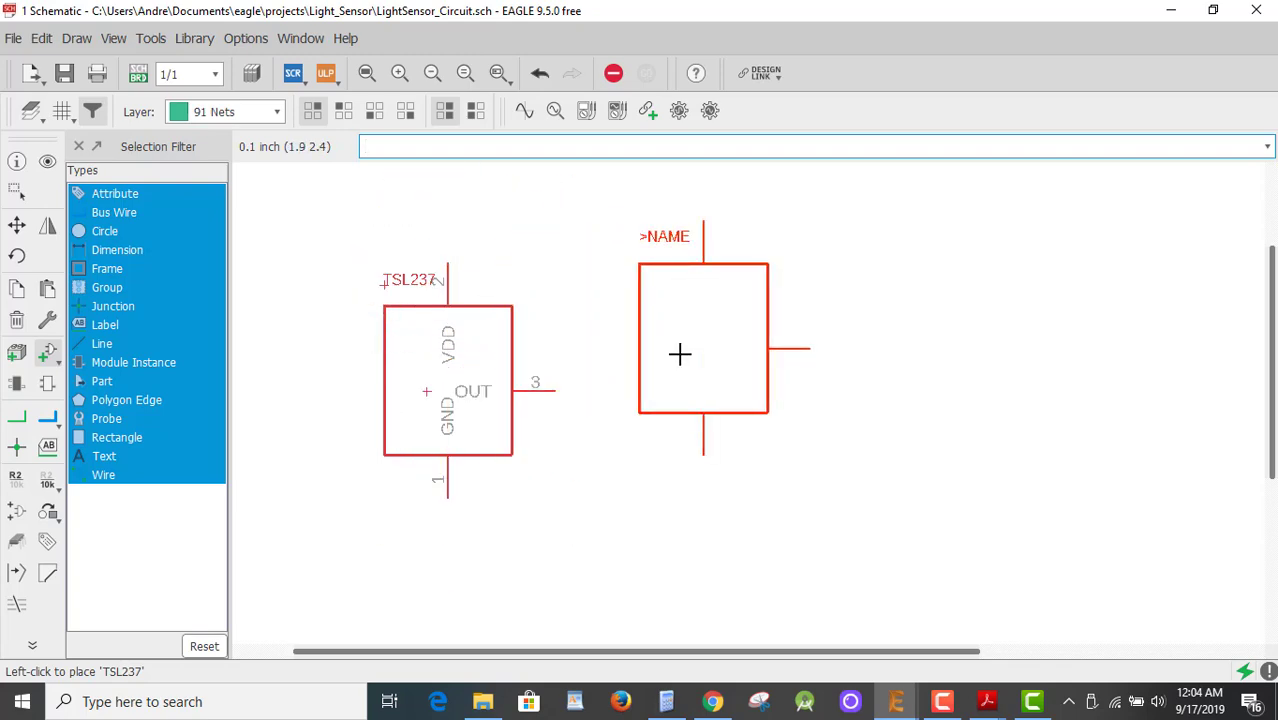
key(Escape)
key(Escape)
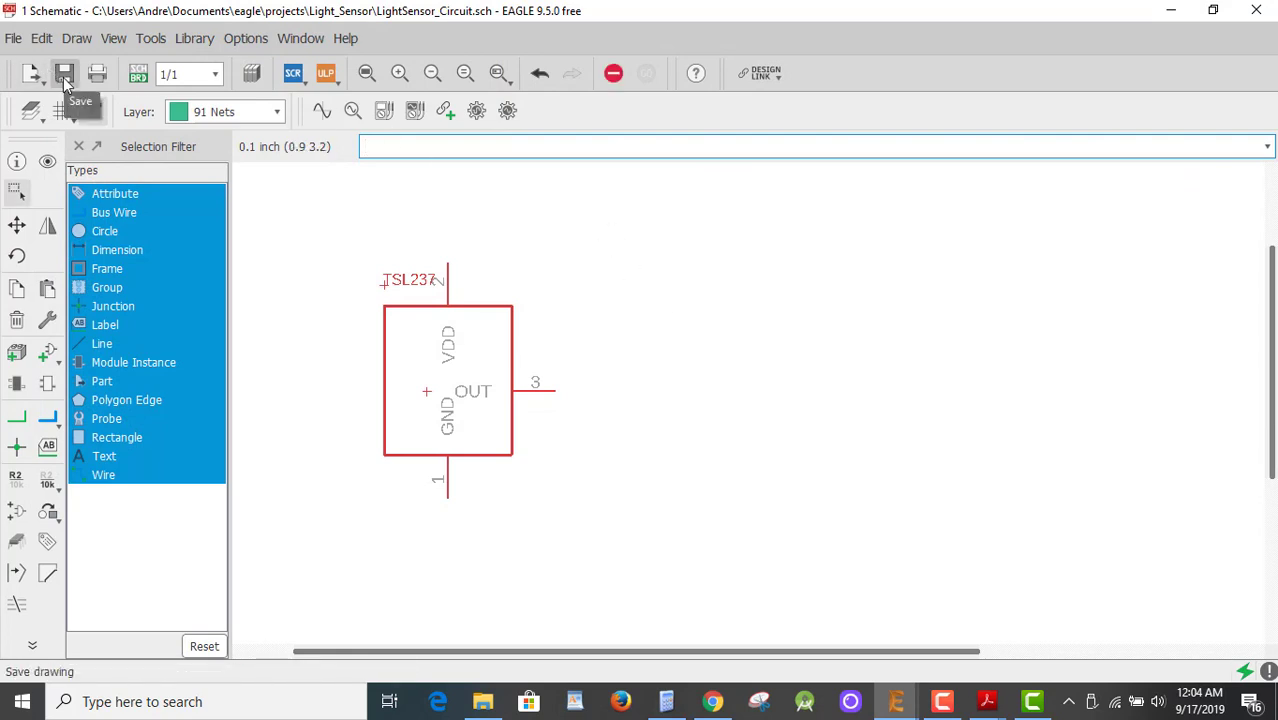
click(138, 76)
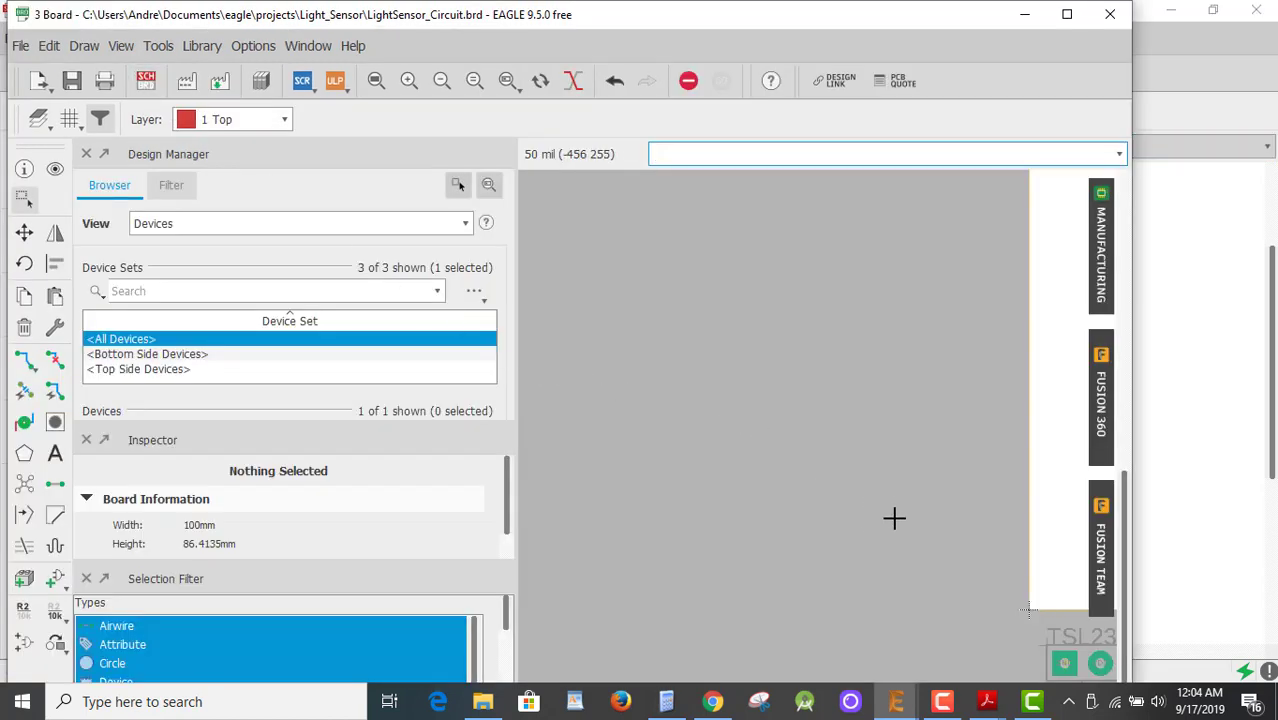
Fit the board in view and zoom to the TSL237 footprint's GND, VDD and OUT pads.
scroll(901, 518, down, 2)
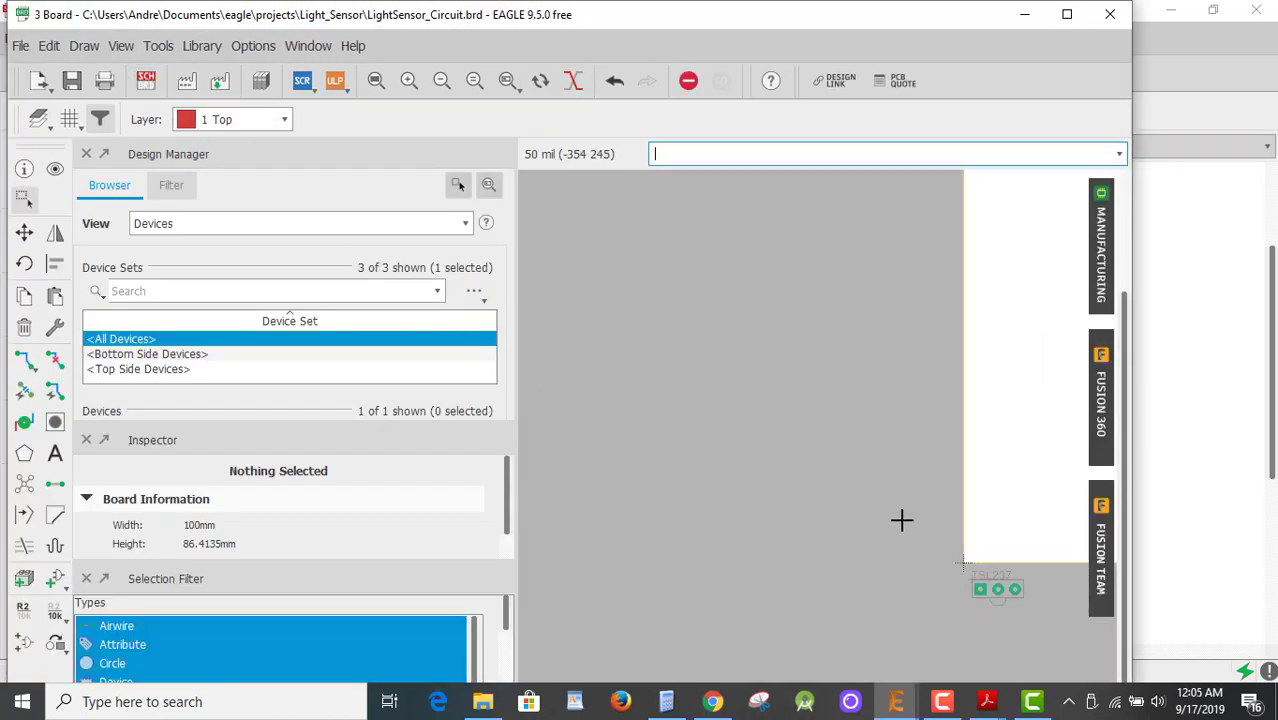
click(378, 81)
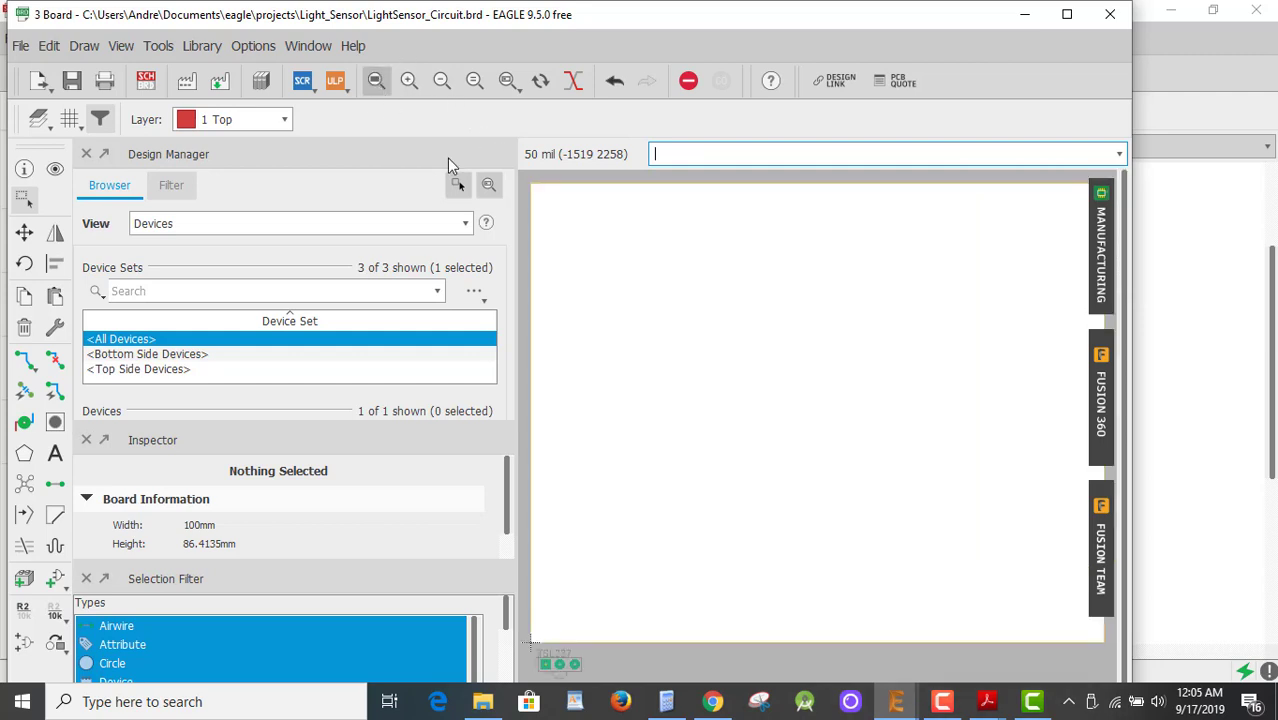
scroll(549, 660, up, 4)
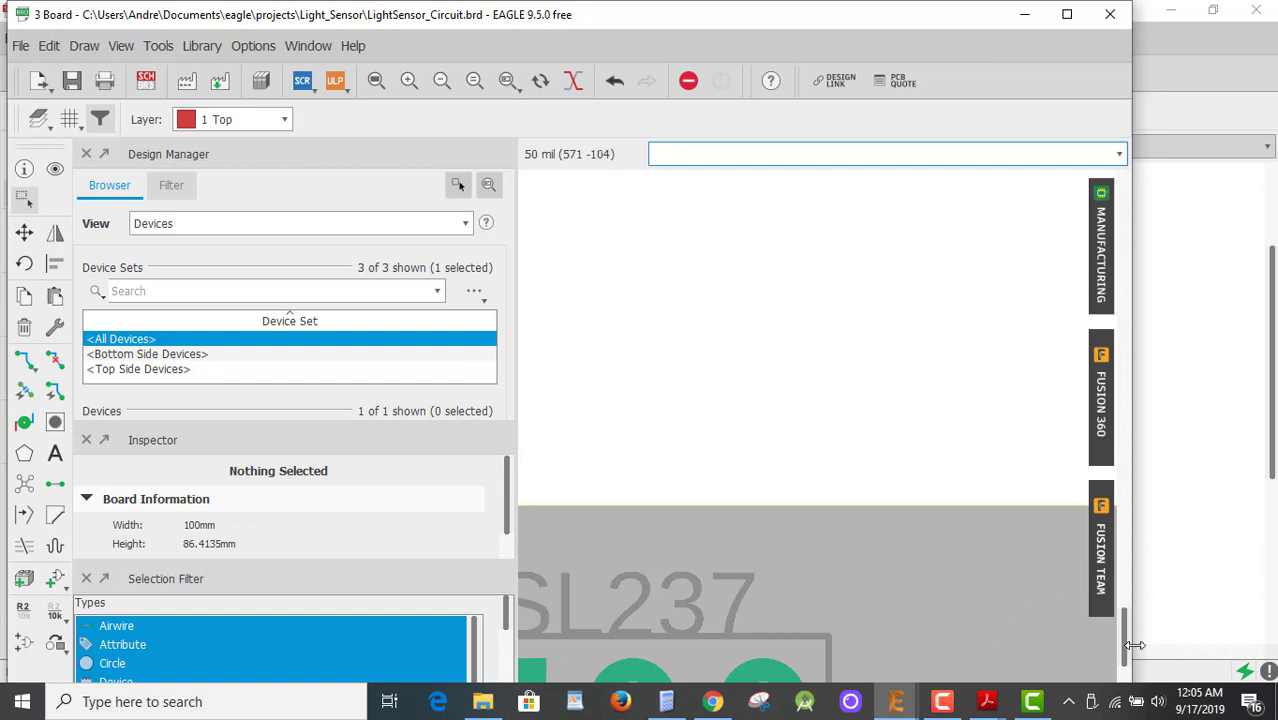
drag(1123, 650, 1125, 677)
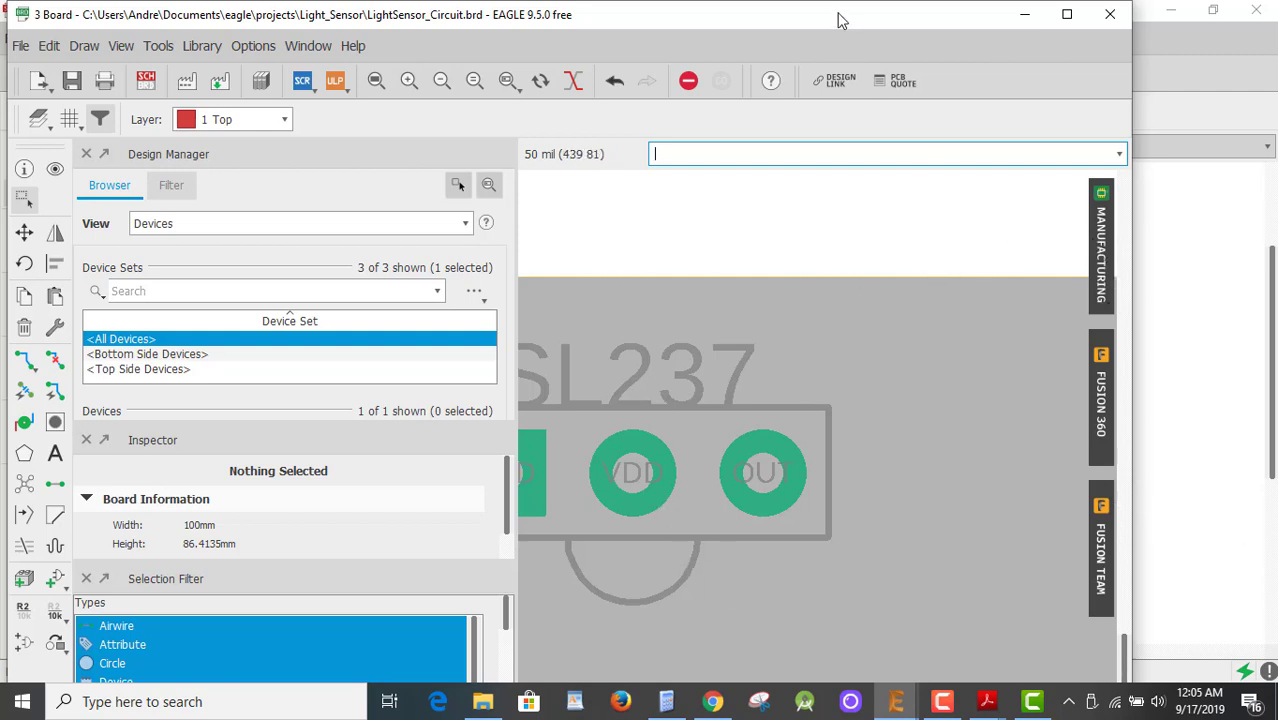
mouse_move(835, 5)
mouse_down()
mouse_move(824, 29)
mouse_move(820, 15)
mouse_up()
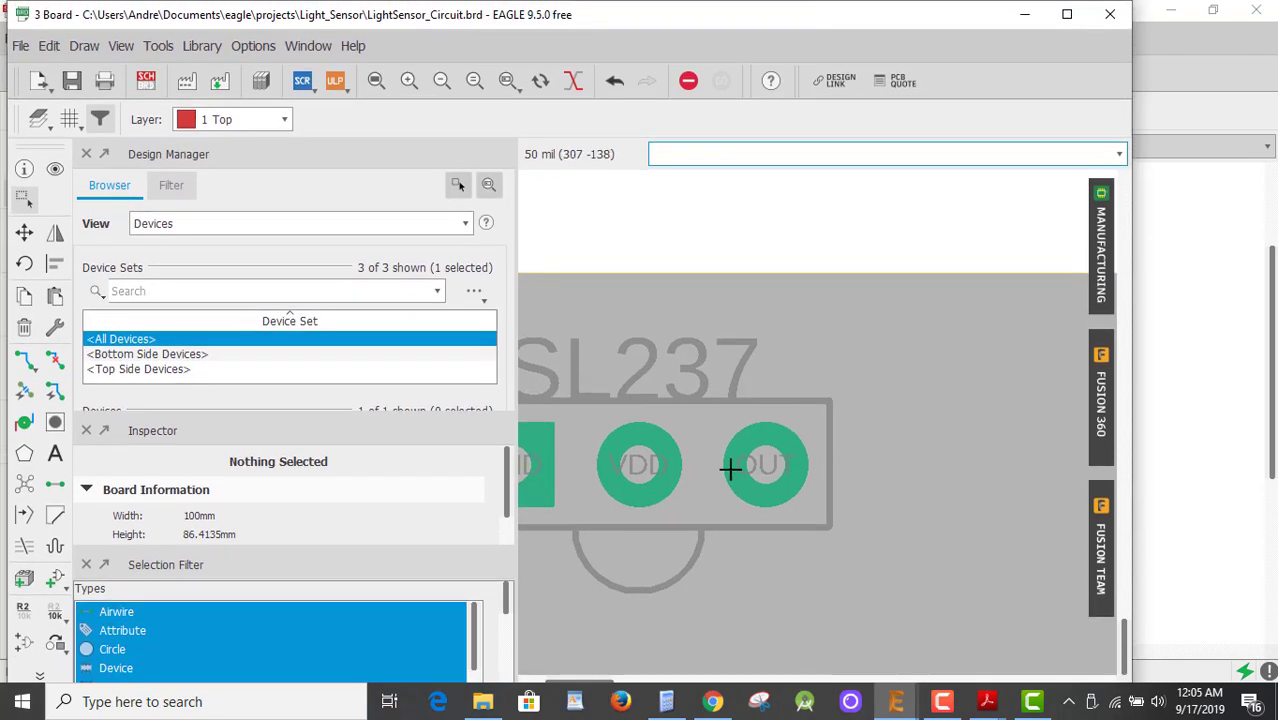
mouse_move(607, 682)
mouse_down()
mouse_move(627, 681)
mouse_move(588, 683)
mouse_up()
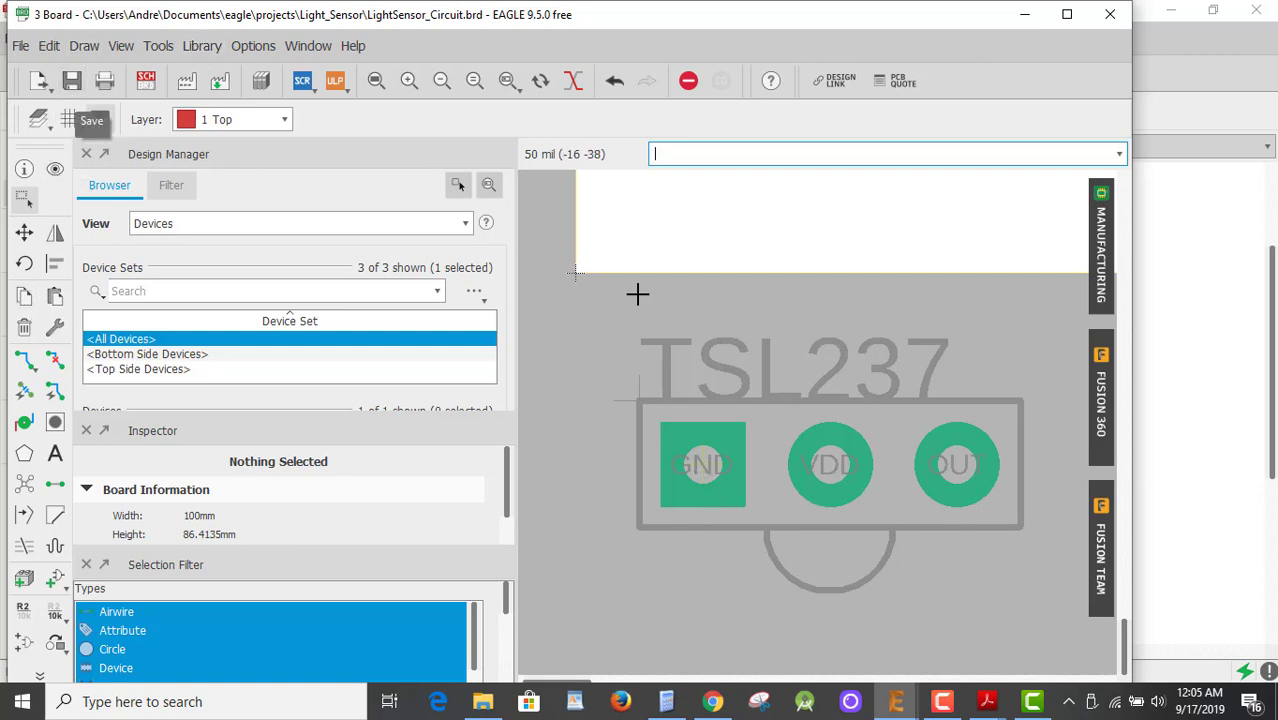
click(146, 81)
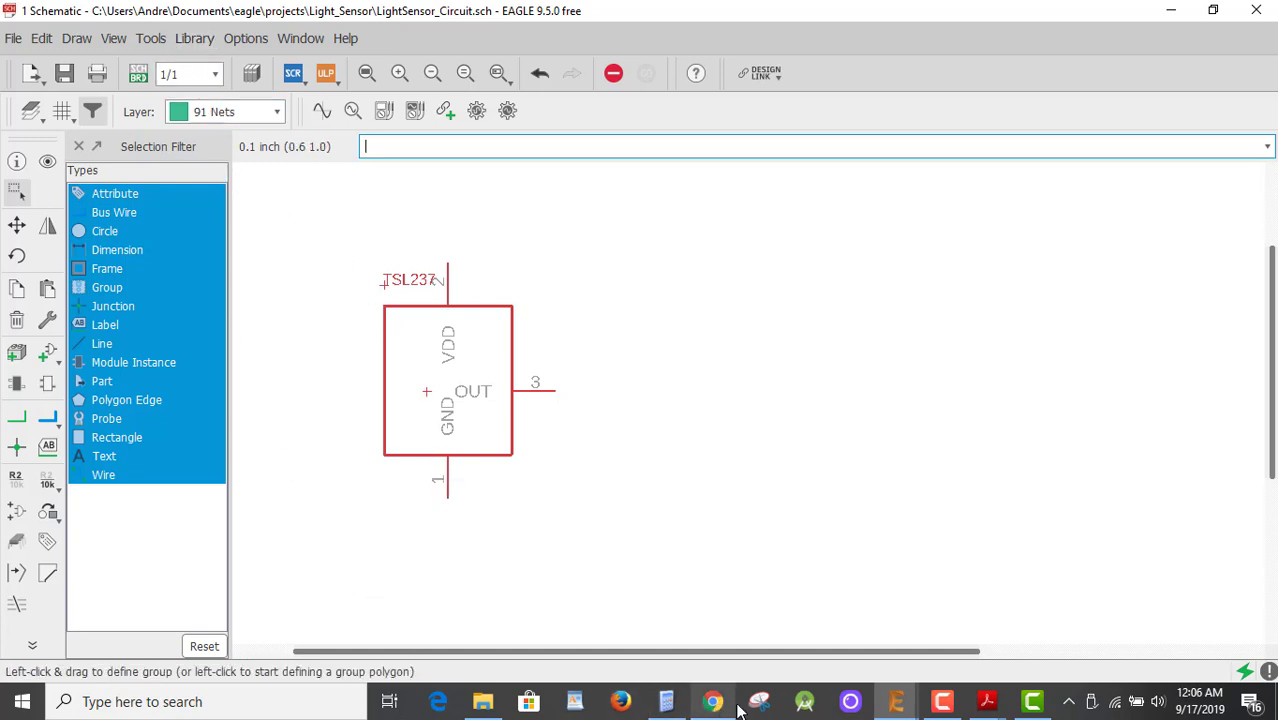
In the TSL237SYM symbol, lower the box's bottom edge and move the GND pin to it.
mouse_move(896, 705)
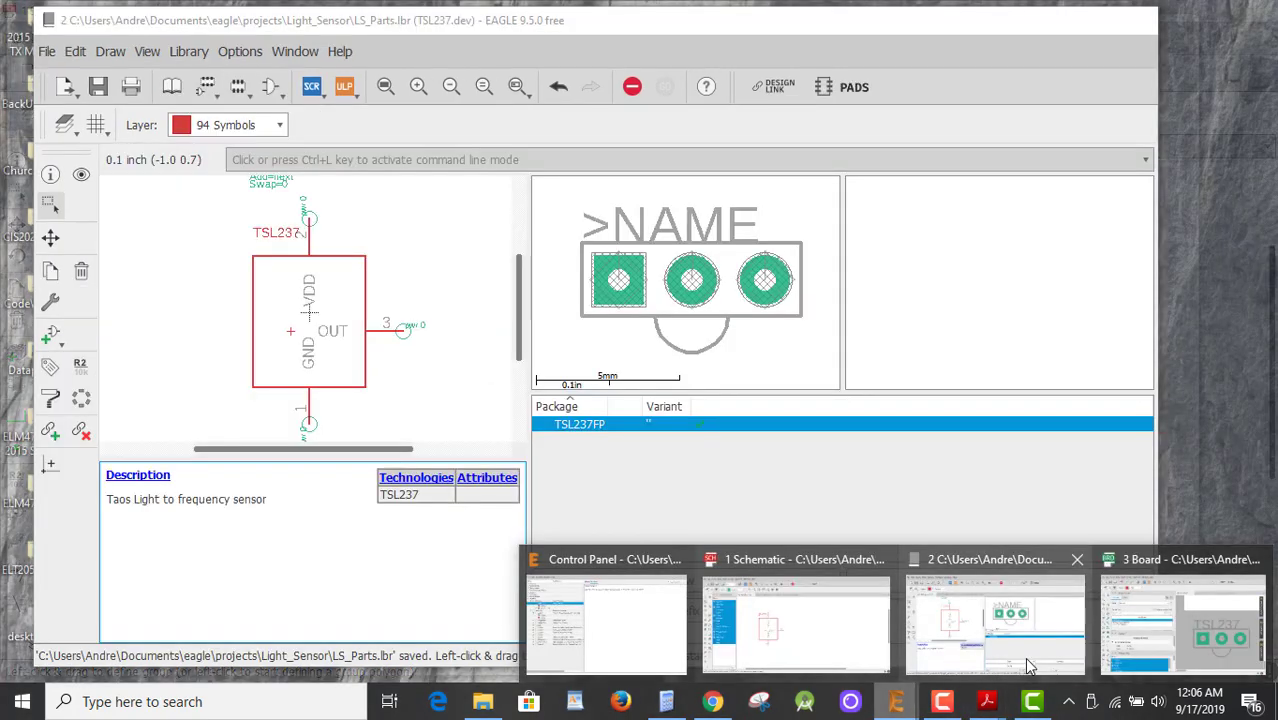
click(1030, 667)
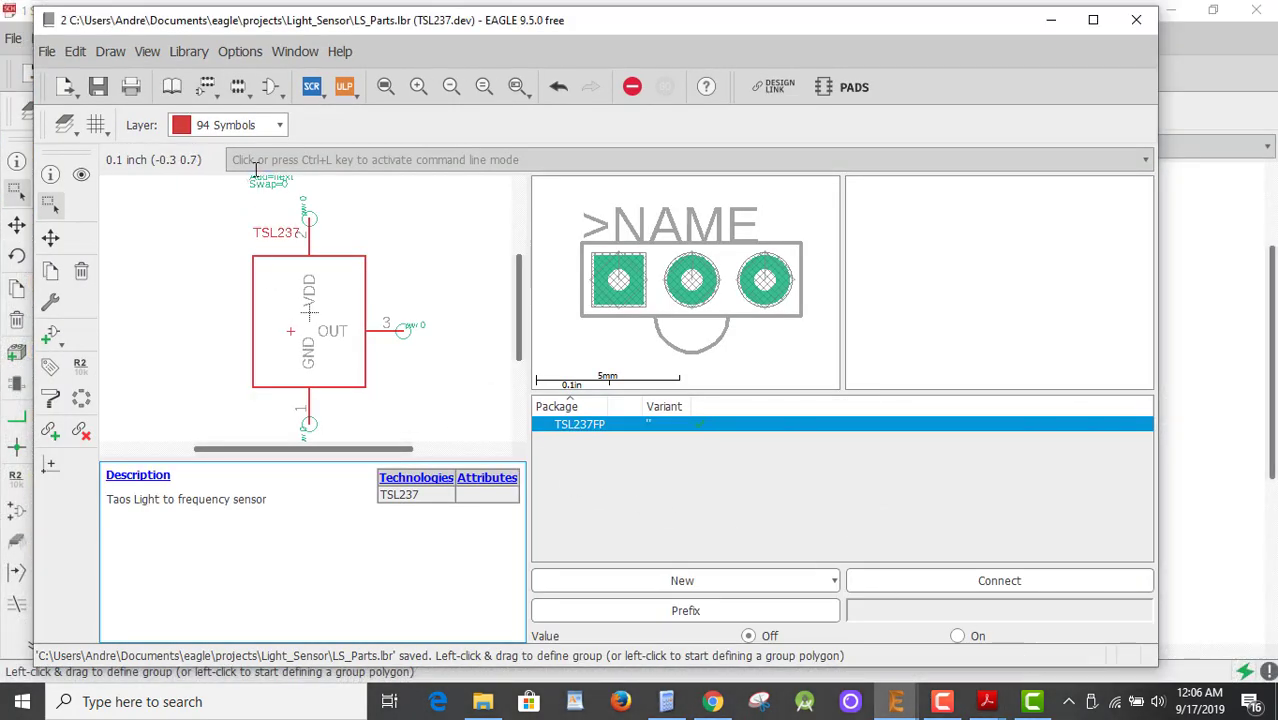
click(273, 87)
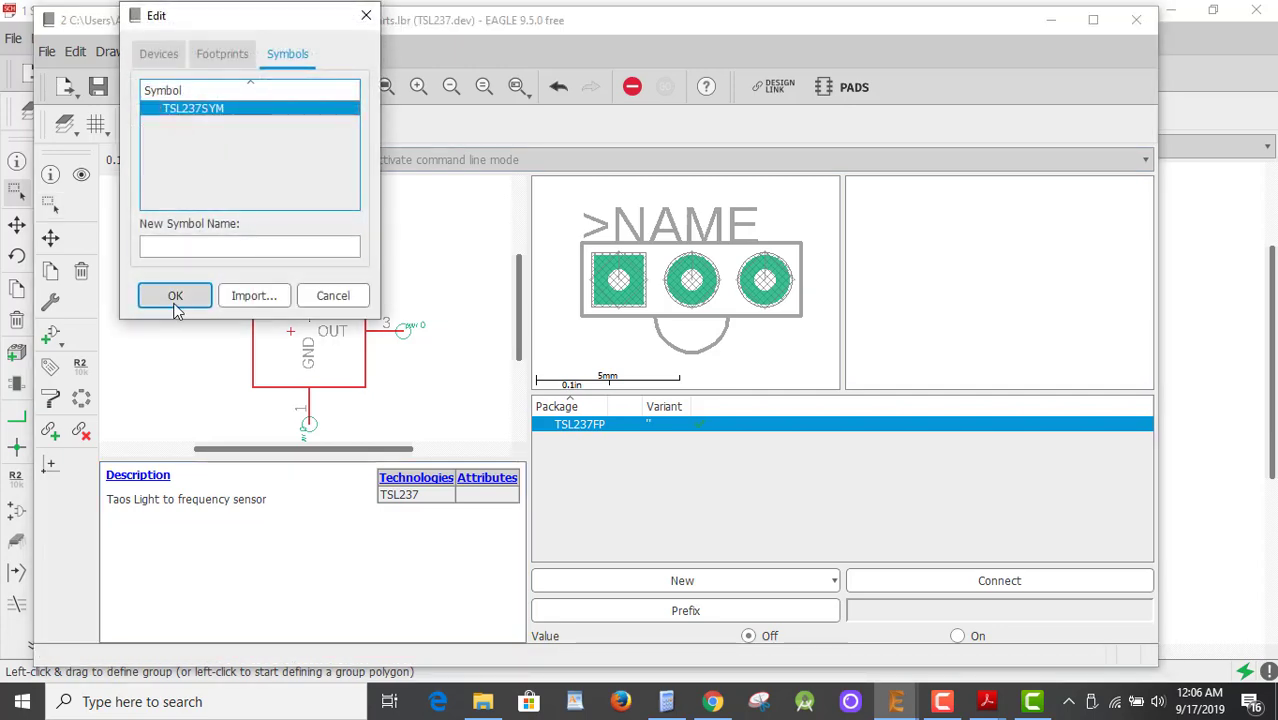
click(176, 296)
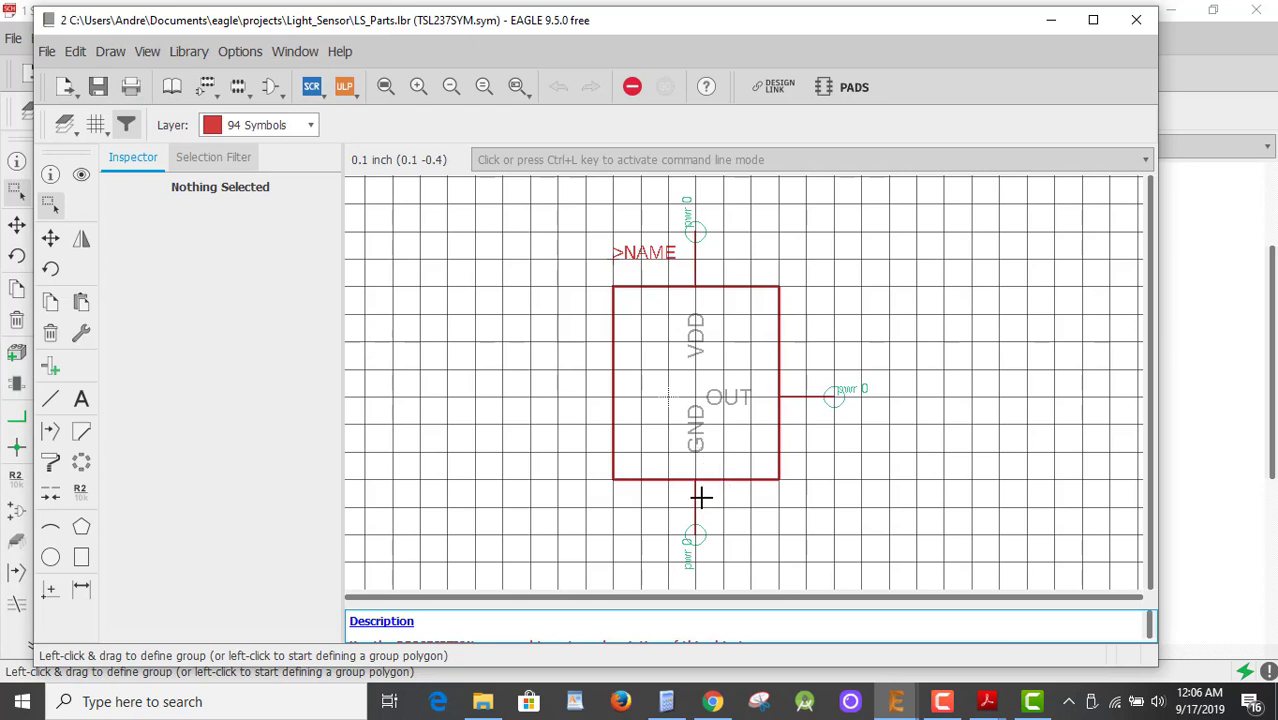
click(50, 237)
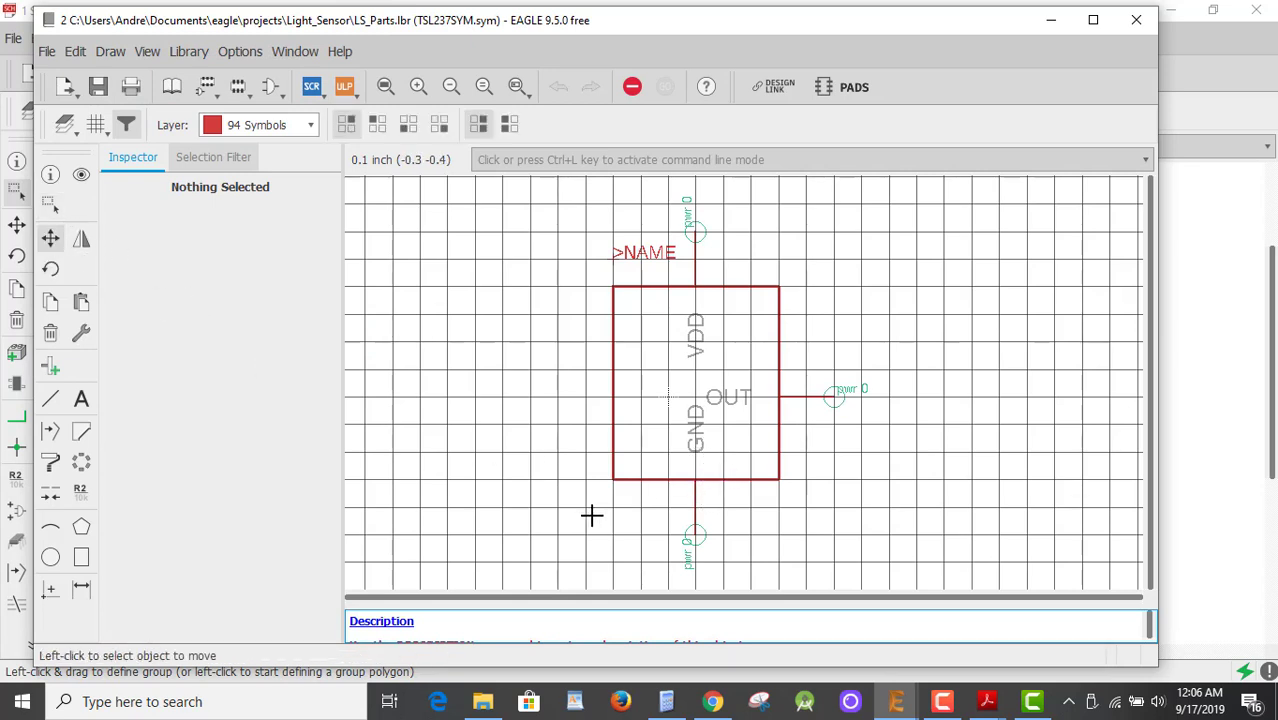
click(696, 480)
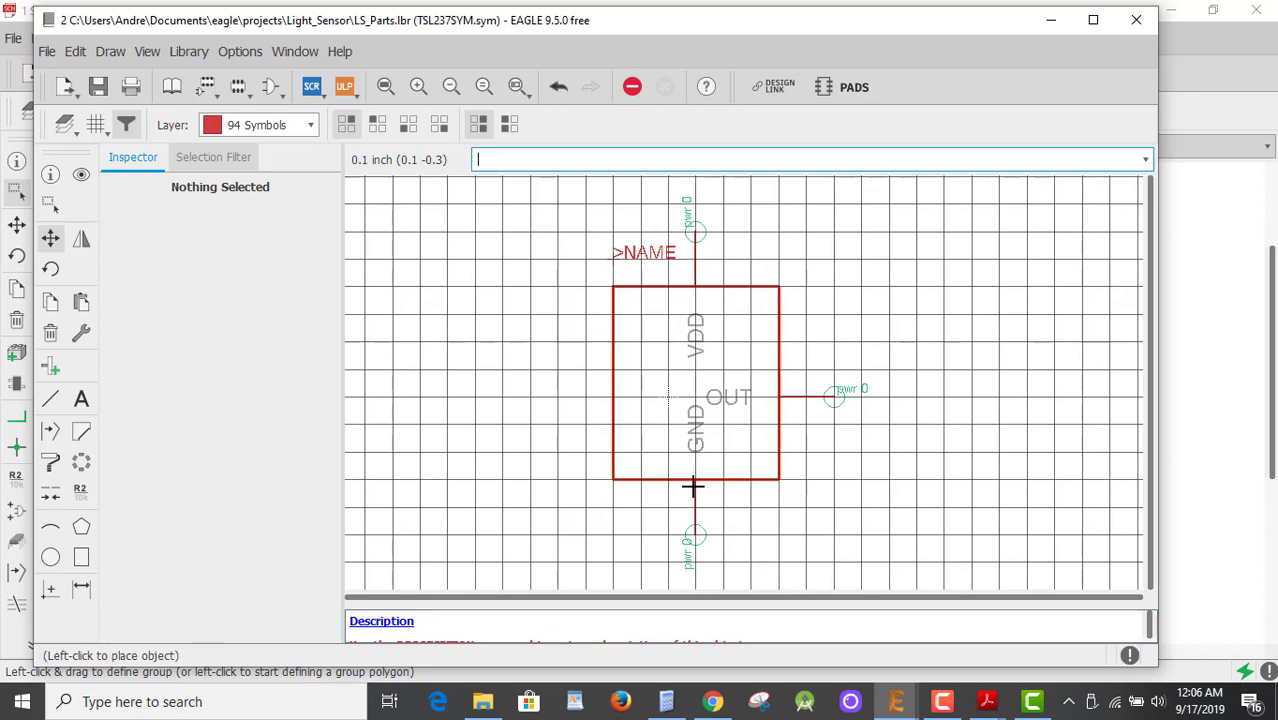
click(694, 496)
click(694, 532)
click(694, 562)
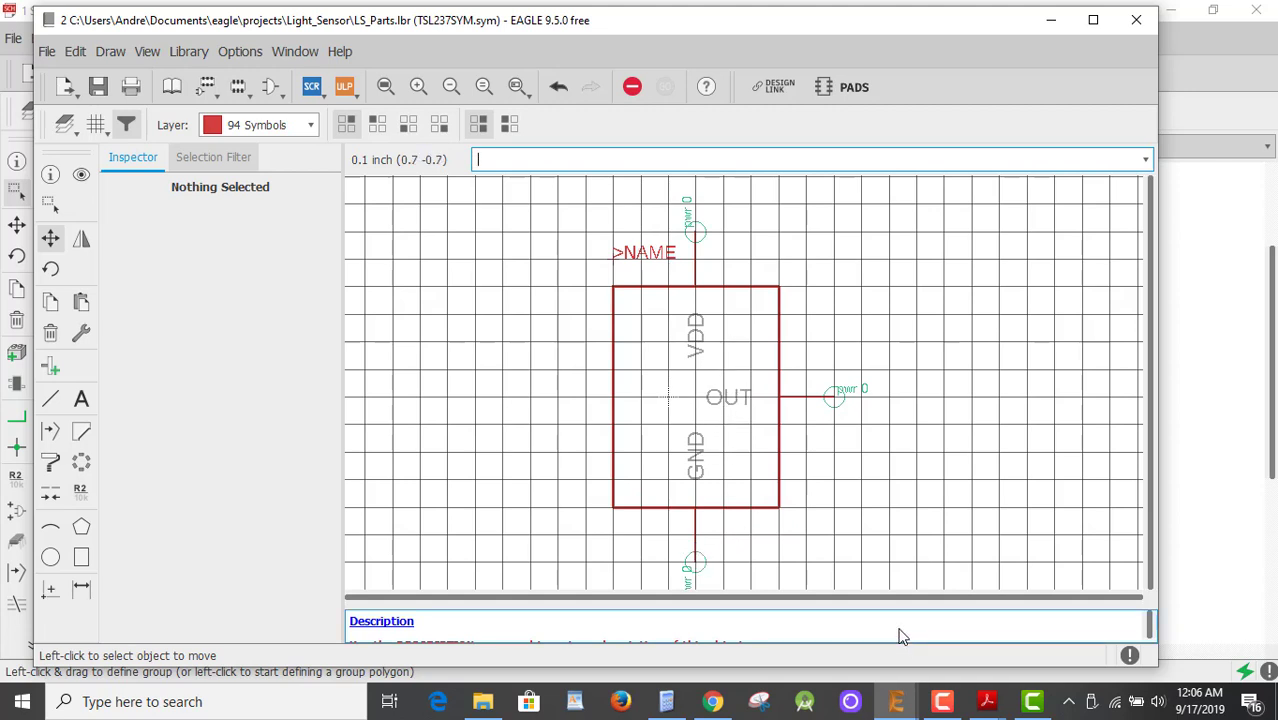
Save LS_Parts.lbr and open the TSL237 device with its TSL237FP package.
click(99, 87)
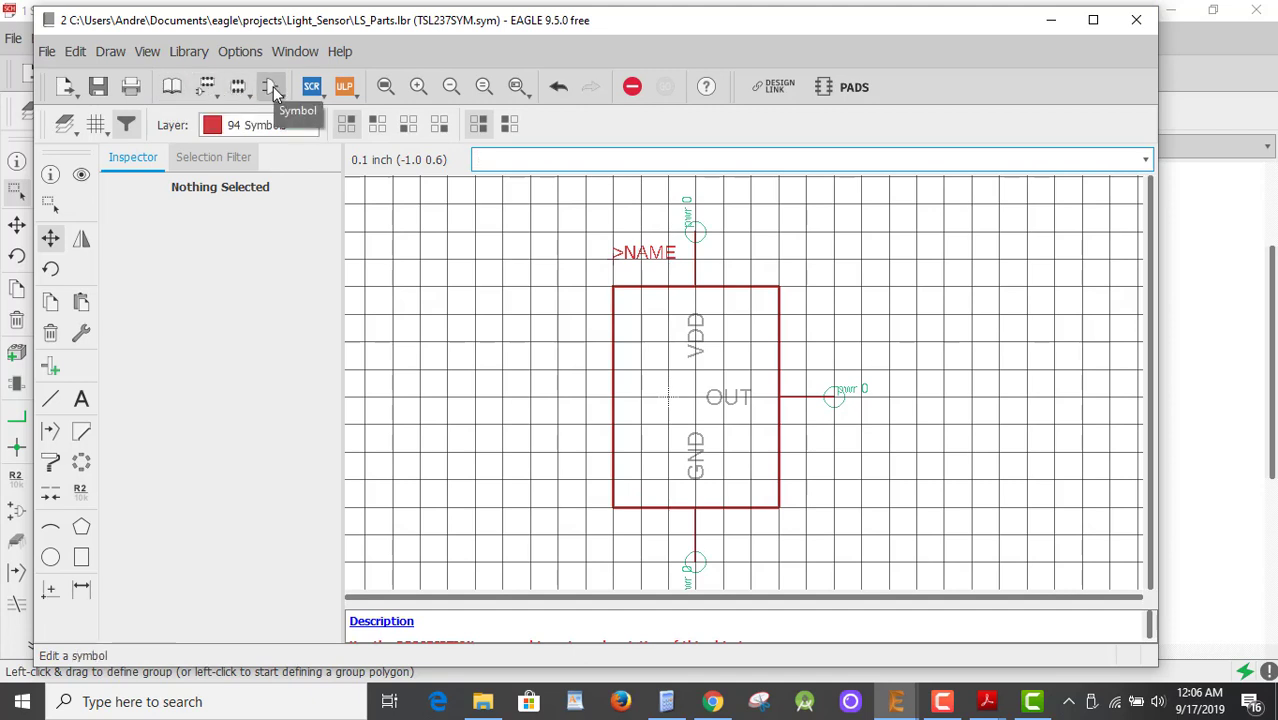
click(208, 88)
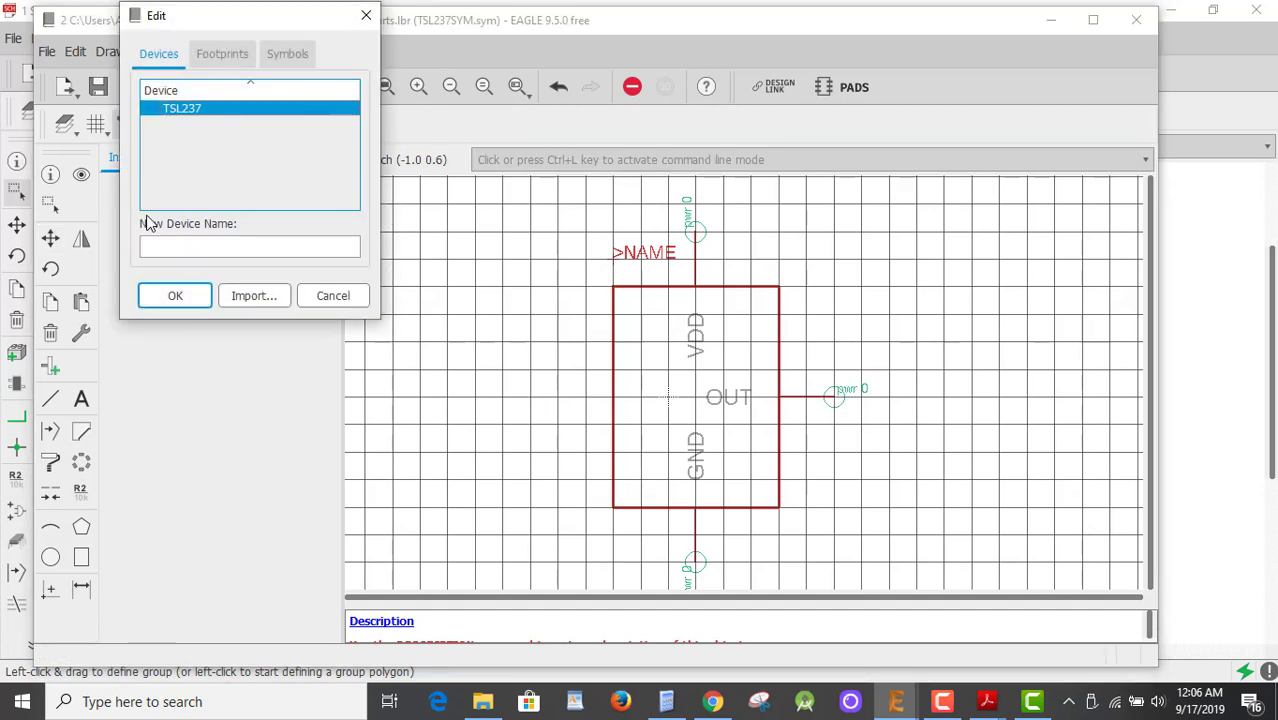
click(163, 295)
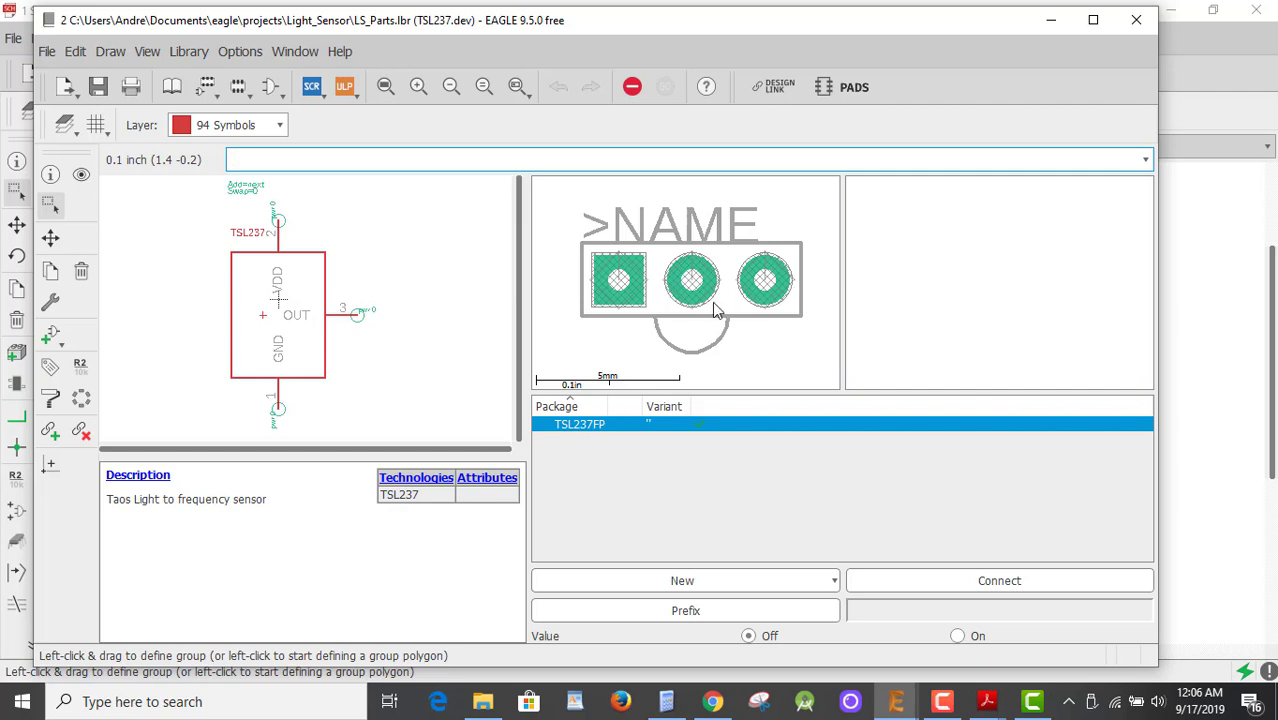
click(1048, 20)
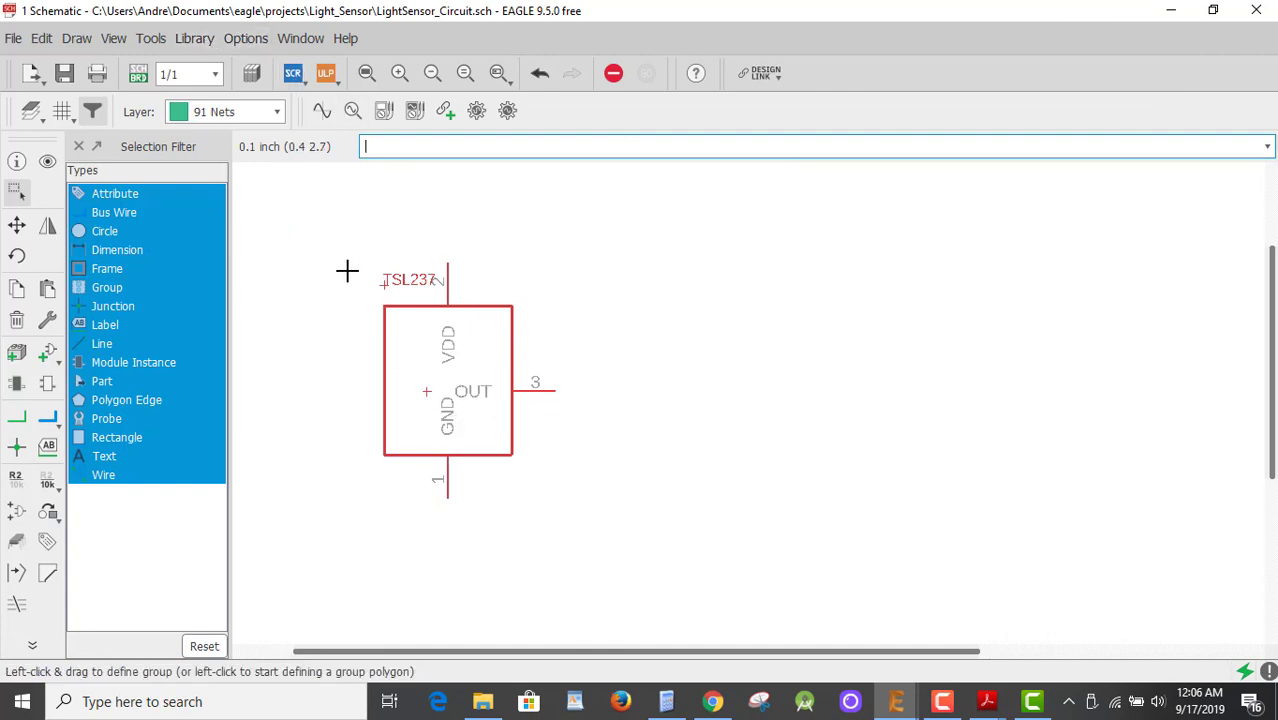
Update all placed parts from their libraries, accept the board warning, and bring back the LS_Parts window.
click(195, 40)
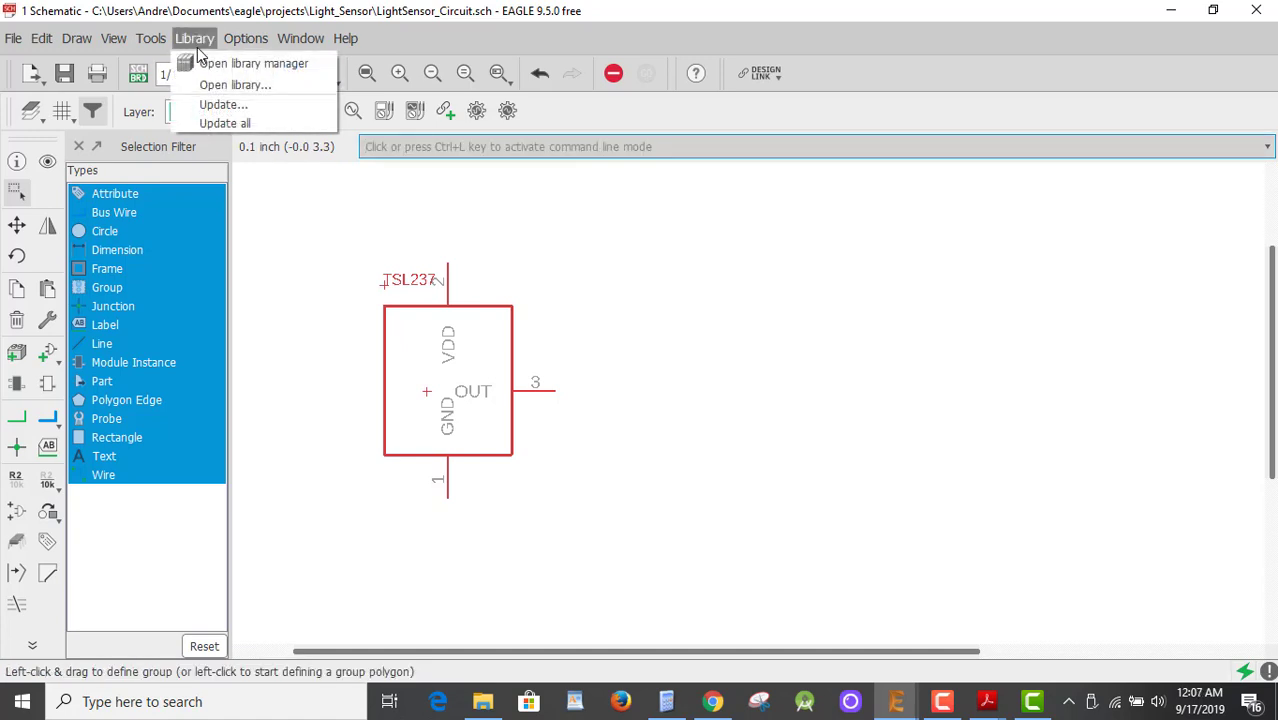
click(224, 123)
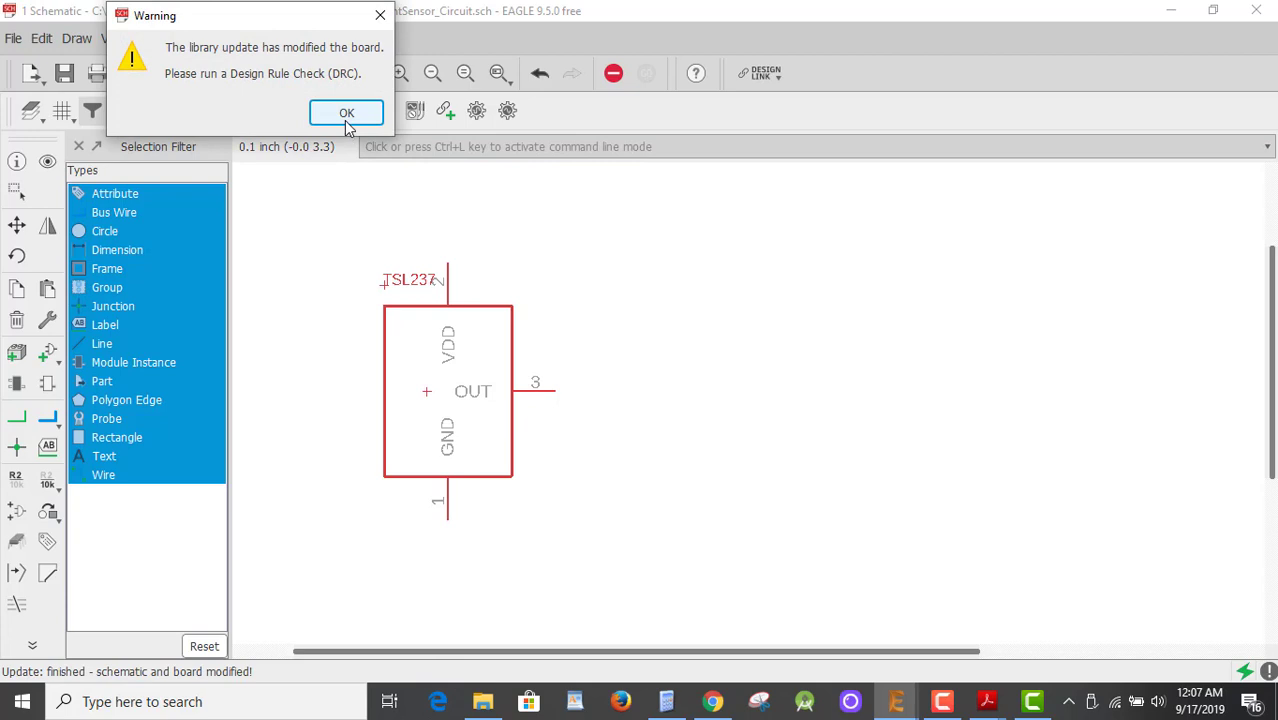
click(346, 114)
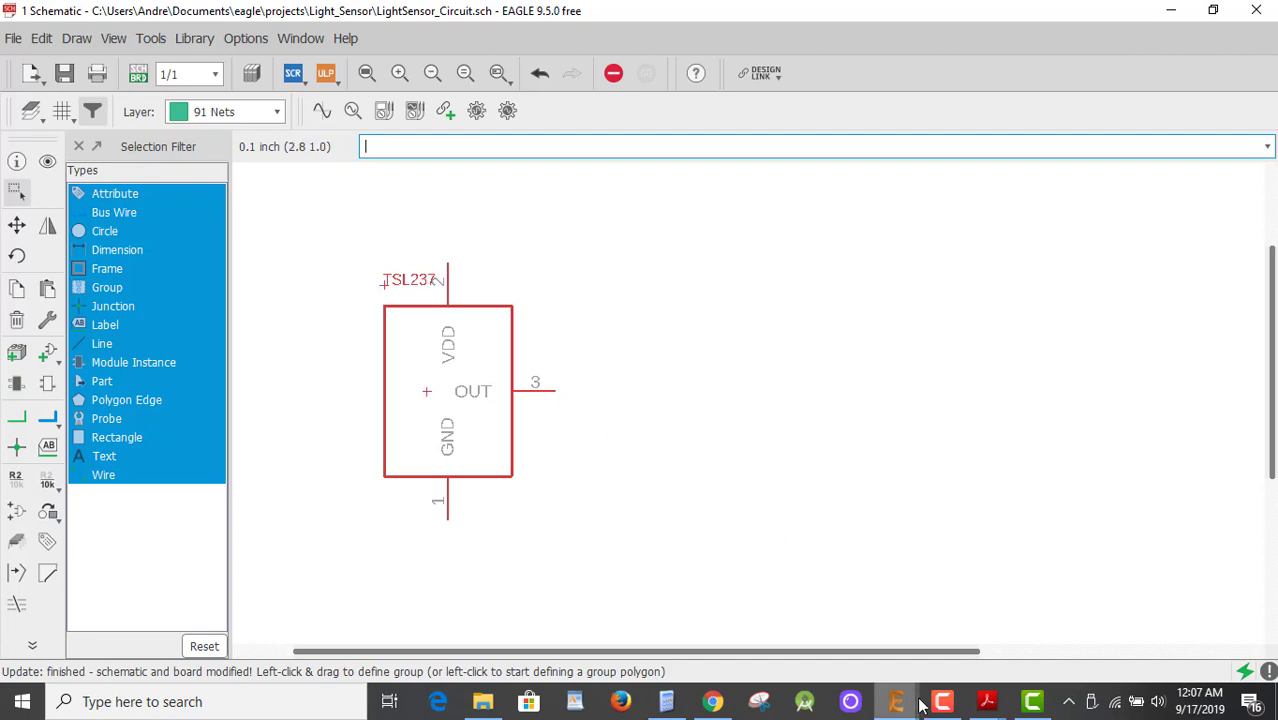
mouse_move(905, 704)
click(1007, 645)
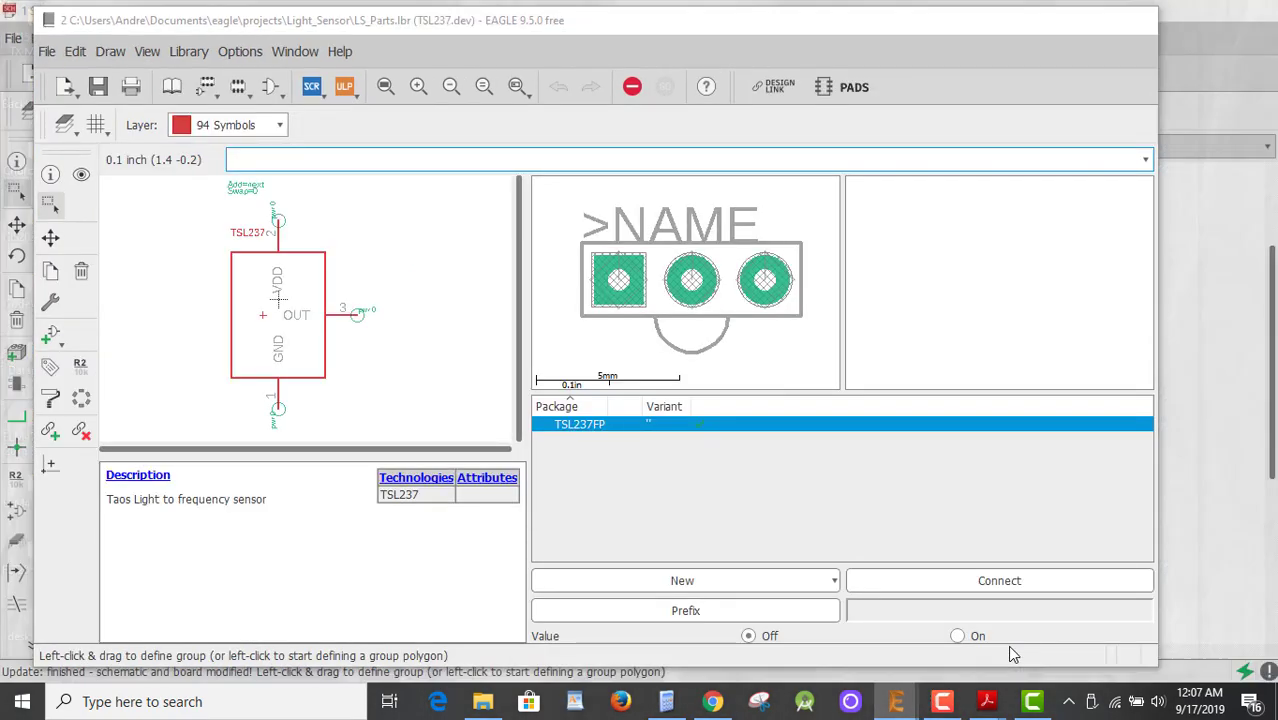